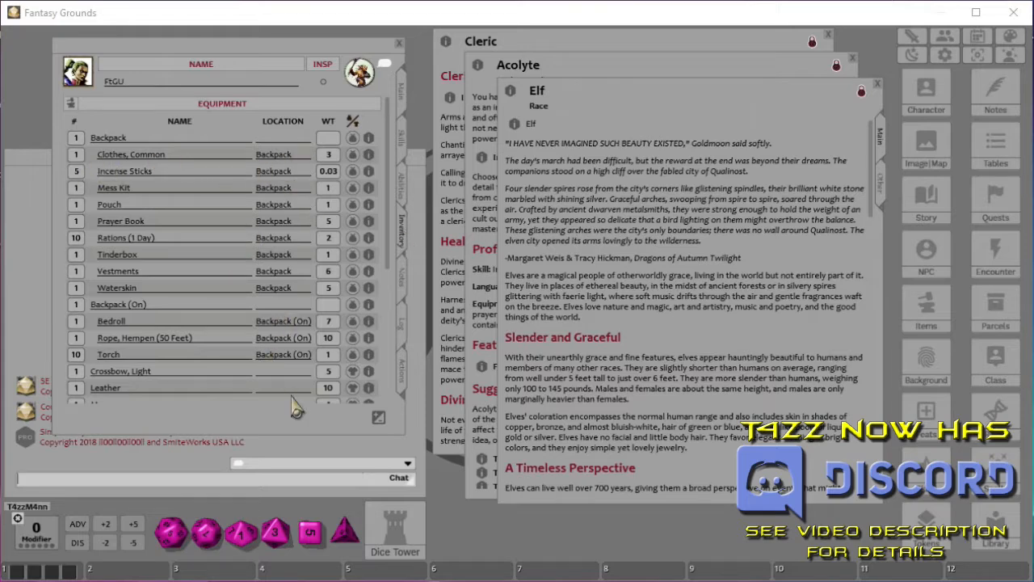
Review the character's equipment, treasure and encumbrance, along with the features, personal notes and available weapon and spell actions
{"action": "scroll", "coordinate": [274, 324], "scroll_direction": "down", "scroll_amount": 5}
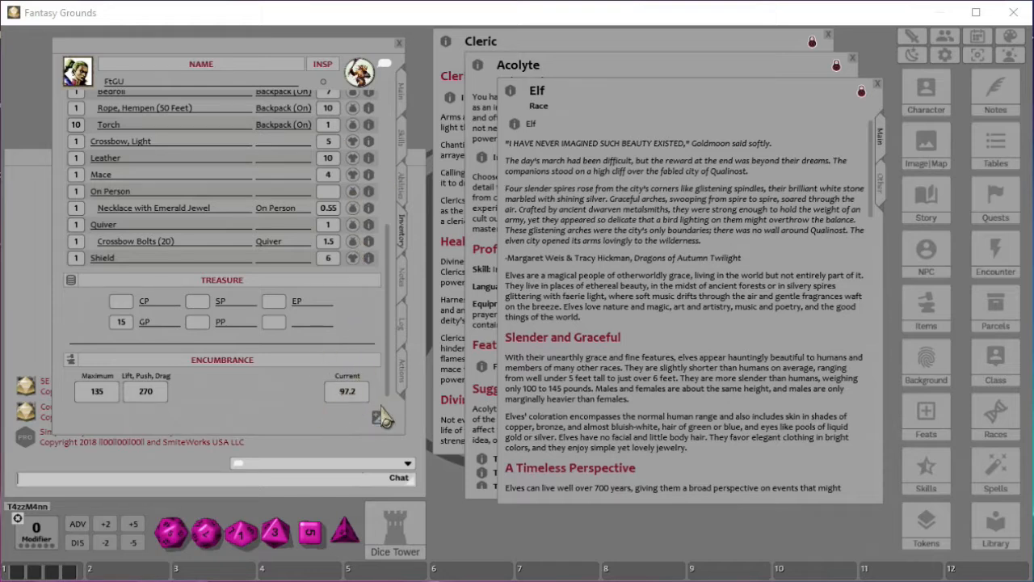
{"action": "scroll", "coordinate": [291, 242], "scroll_direction": "up", "scroll_amount": 5}
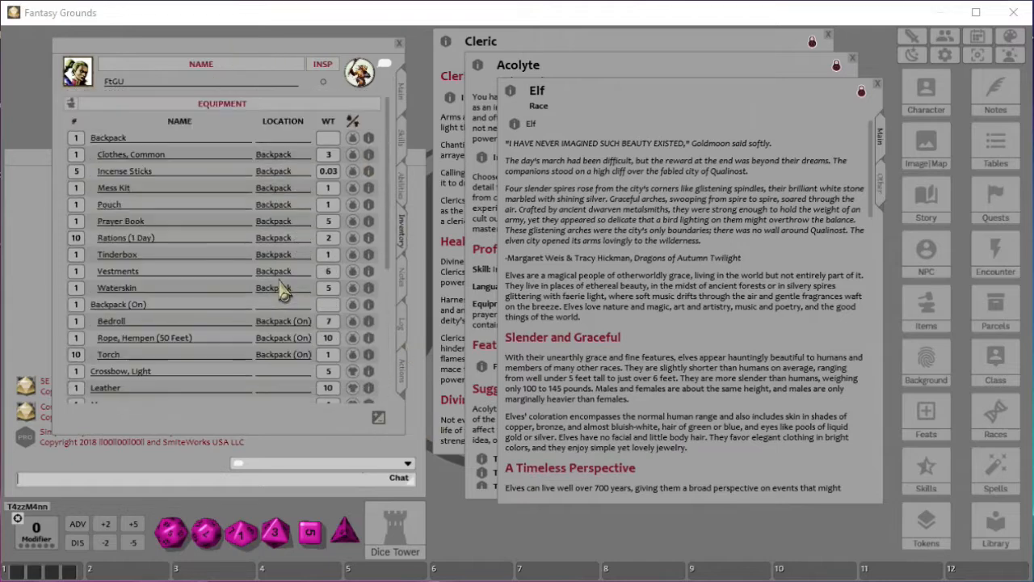
{"action": "left_click", "coordinate": [401, 187]}
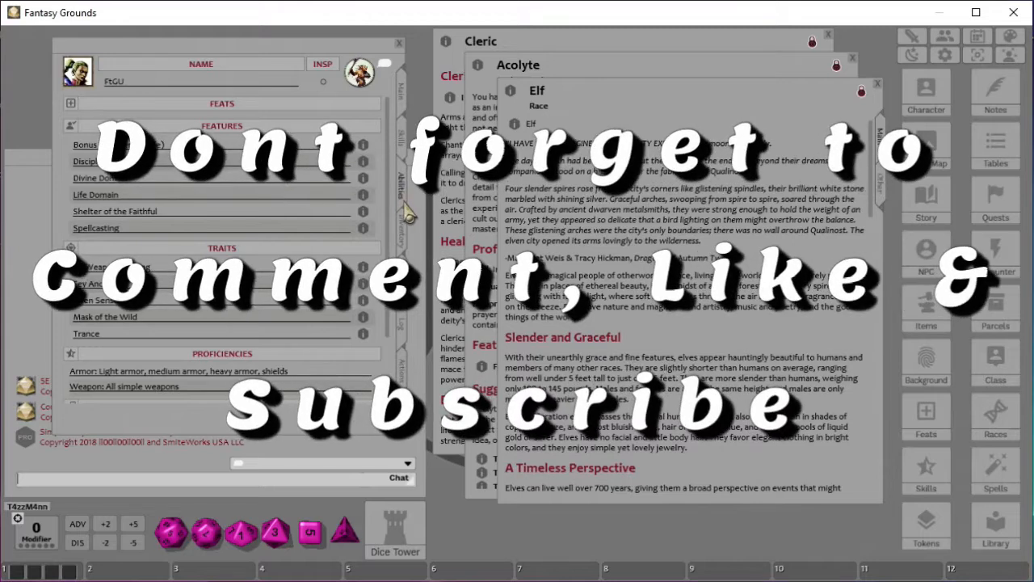
{"action": "scroll", "coordinate": [347, 234], "scroll_direction": "down", "scroll_amount": 1}
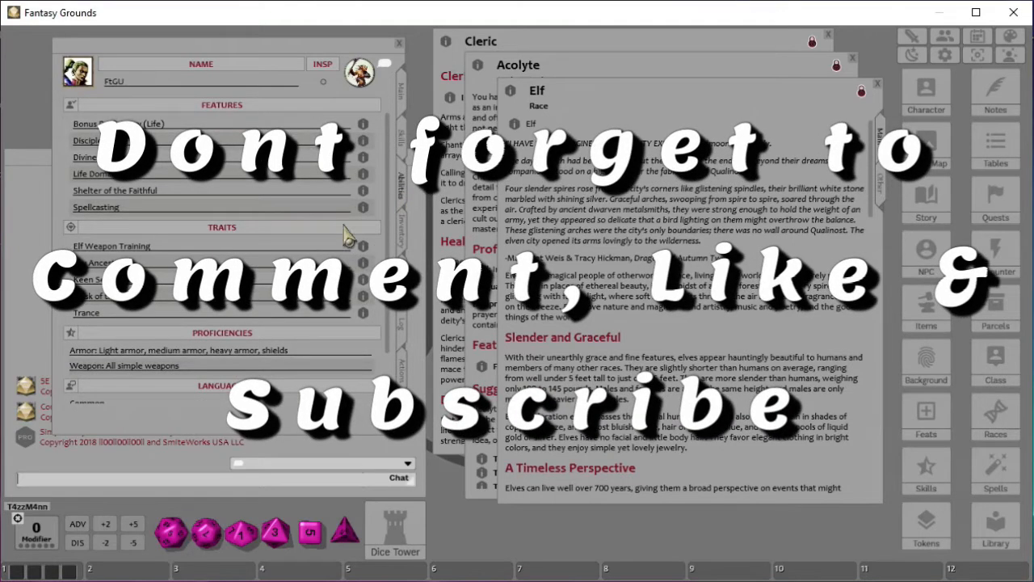
{"action": "left_click", "coordinate": [404, 248]}
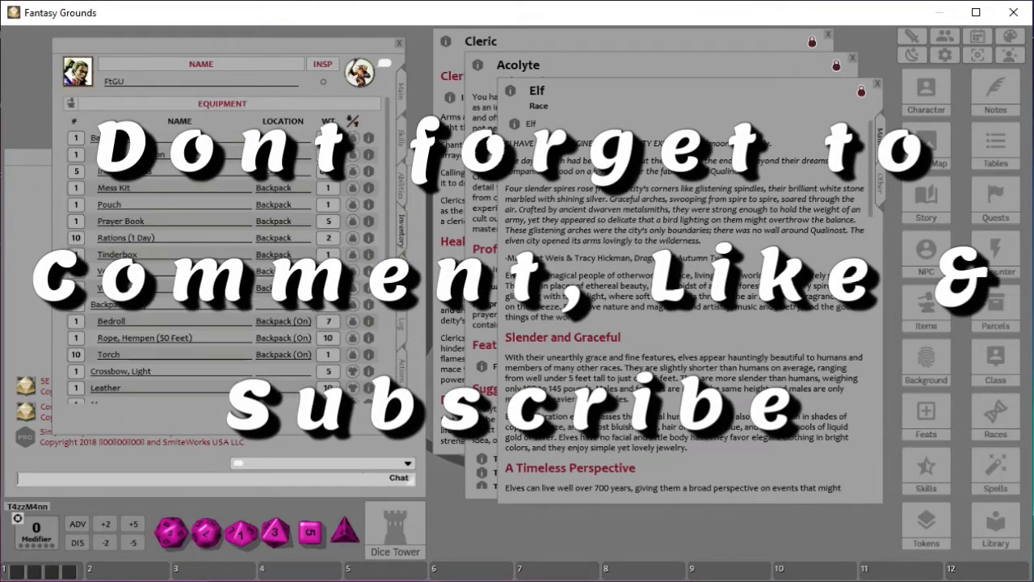
{"action": "left_click", "coordinate": [402, 283]}
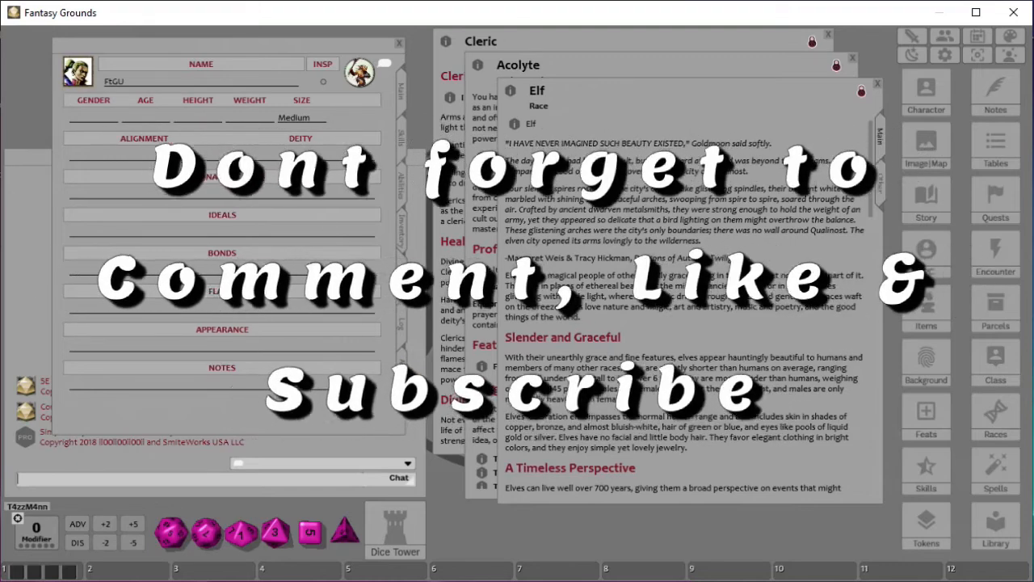
{"action": "left_click", "coordinate": [402, 378]}
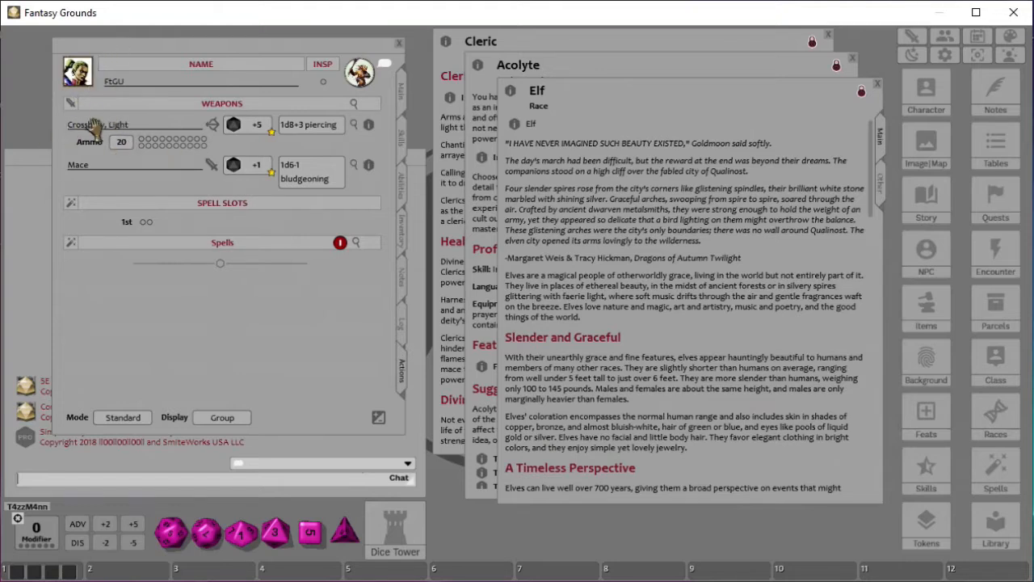
Examine the leather armor and shield in the inventory and check the armor class on the main character sheet
{"action": "left_click", "coordinate": [403, 245]}
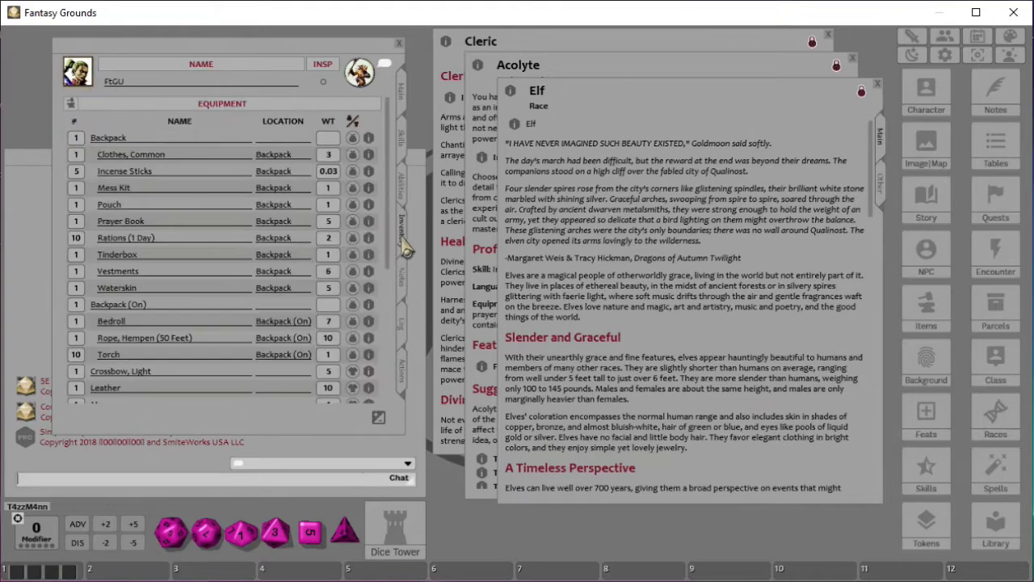
{"action": "left_click", "coordinate": [351, 388]}
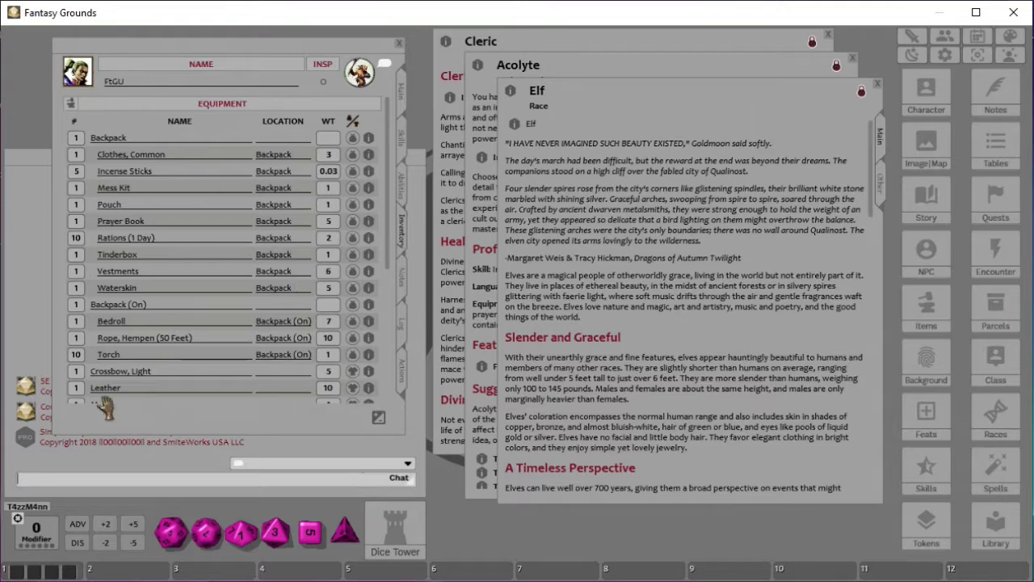
{"action": "left_click", "coordinate": [404, 95]}
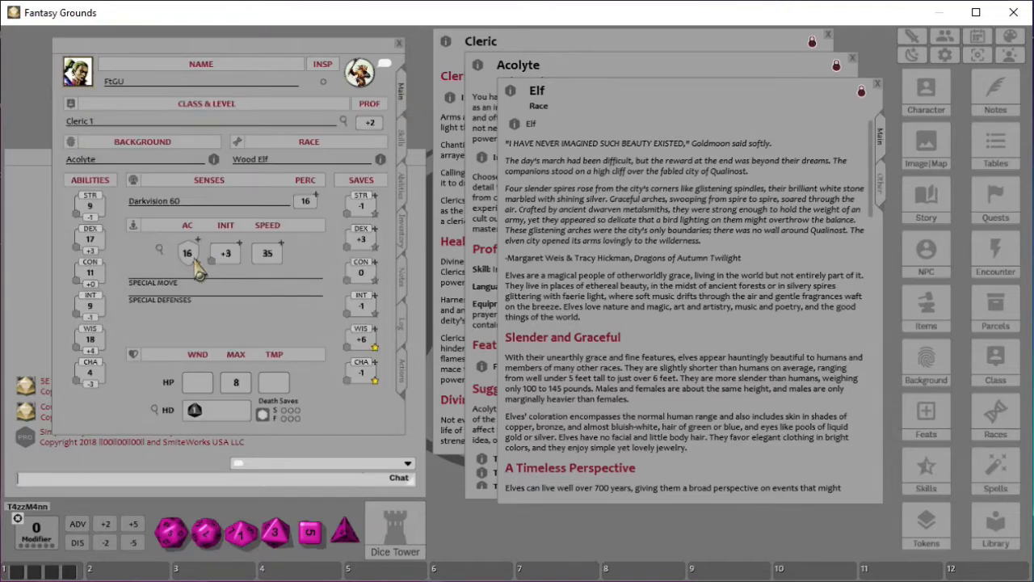
{"action": "left_click", "coordinate": [404, 386]}
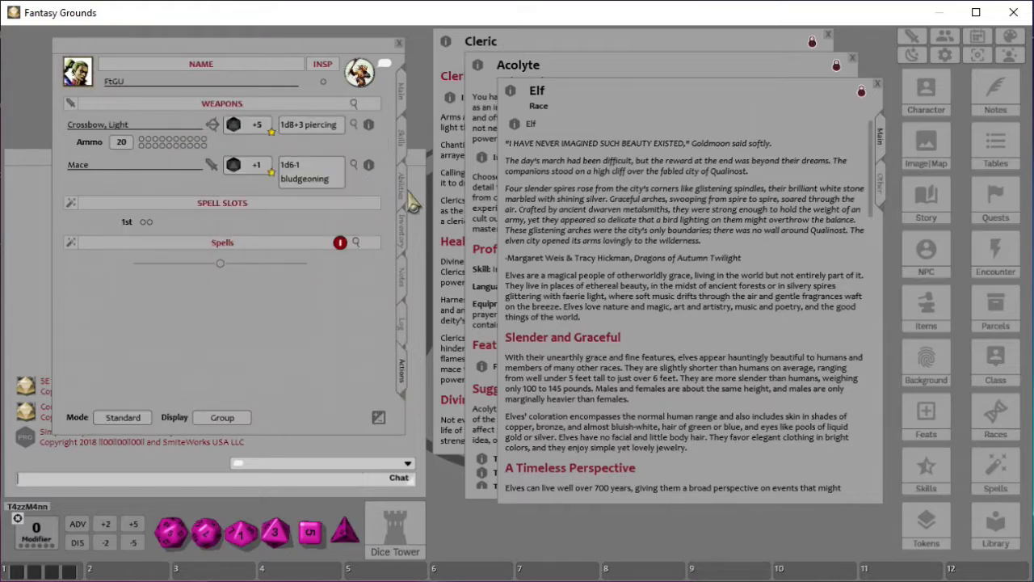
{"action": "left_click", "coordinate": [404, 245]}
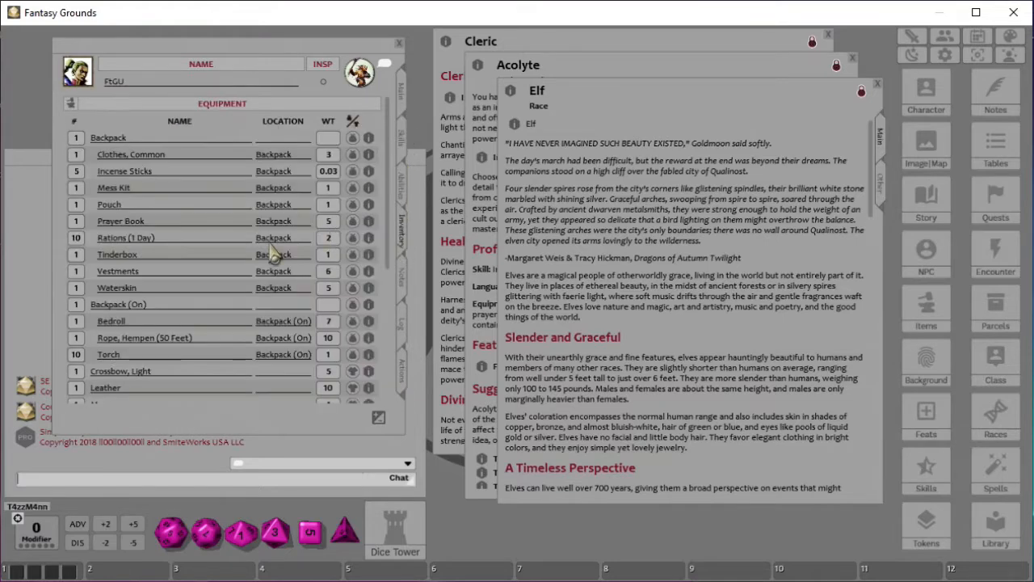
{"action": "scroll", "coordinate": [226, 267], "scroll_direction": "down", "scroll_amount": 5}
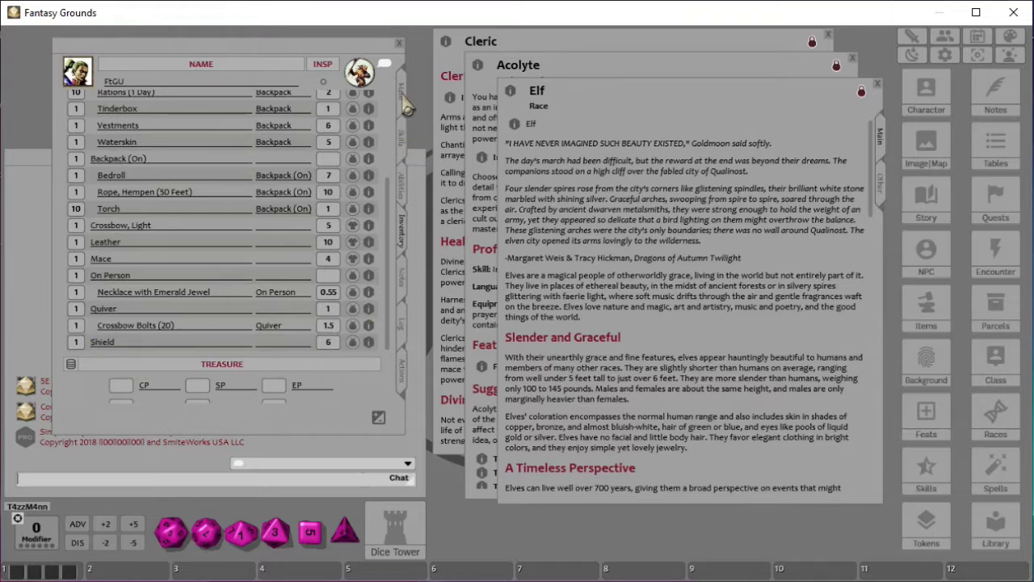
{"action": "left_click", "coordinate": [407, 105]}
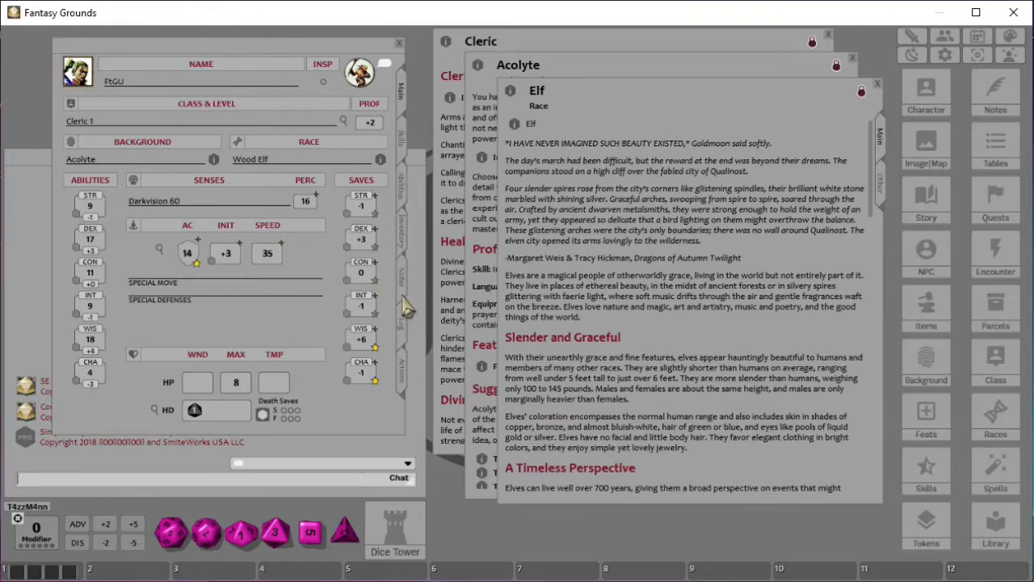
{"action": "left_click", "coordinate": [405, 236]}
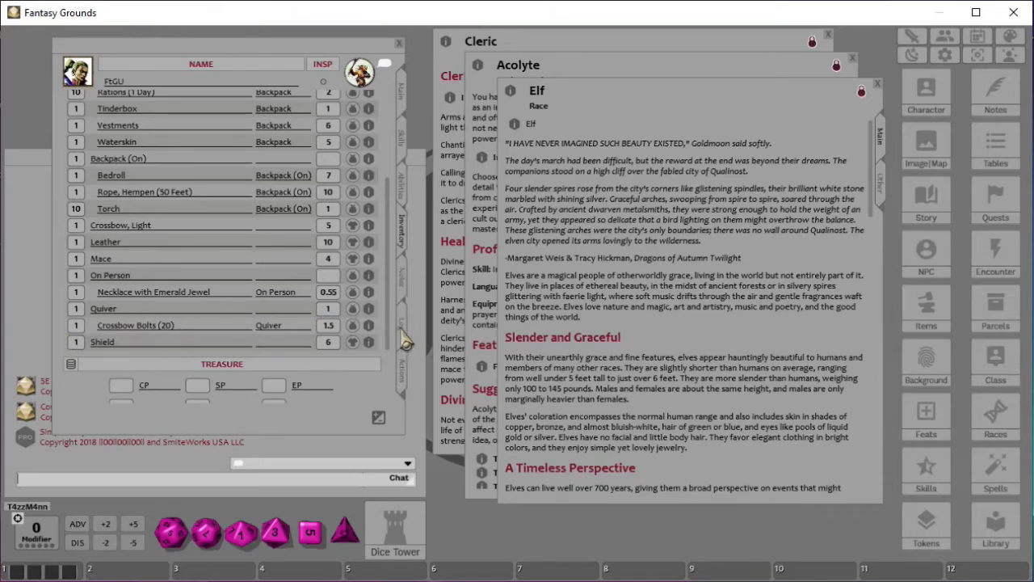
Add a blank adventure entry to the character's log, view its details form, and delete the entry
{"action": "left_click", "coordinate": [404, 337]}
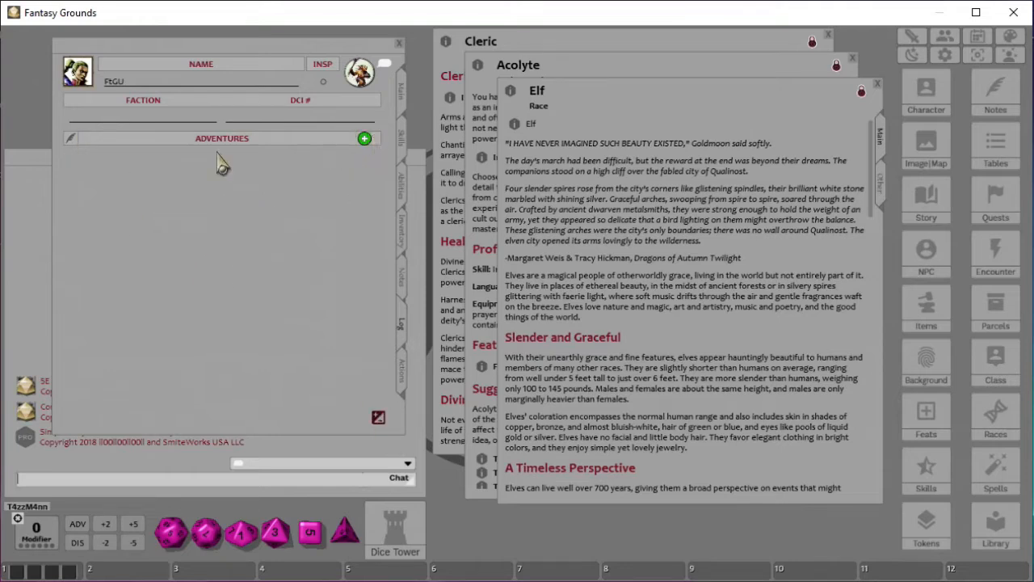
{"action": "left_click", "coordinate": [364, 139]}
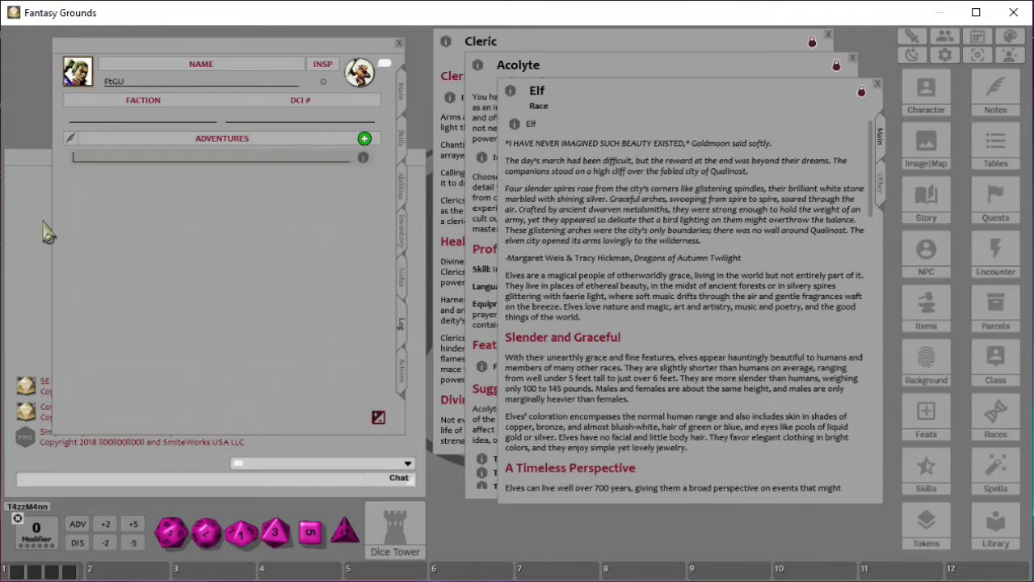
{"action": "left_click", "coordinate": [363, 157]}
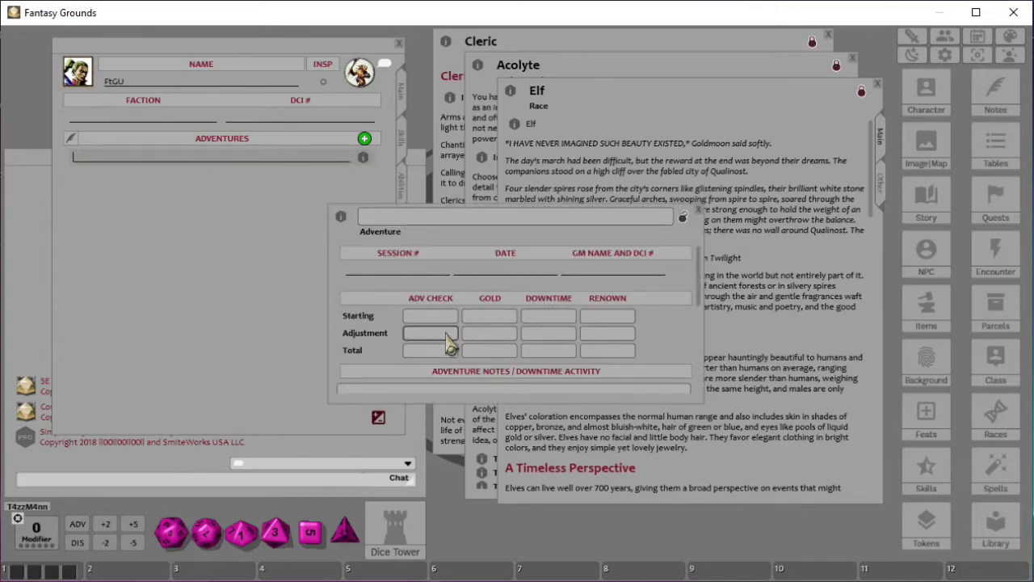
{"action": "left_click", "coordinate": [698, 210]}
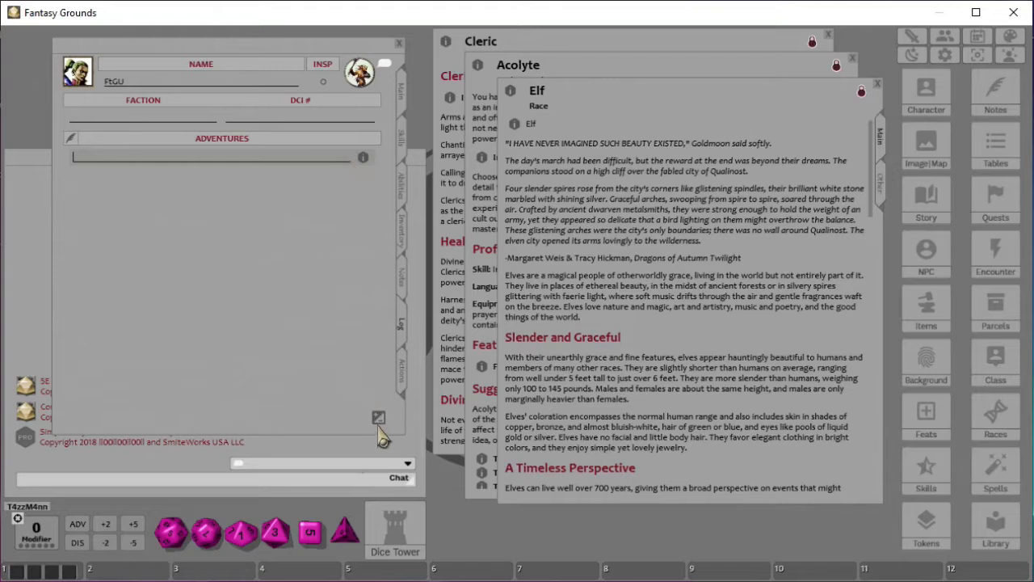
{"action": "left_click", "coordinate": [365, 159]}
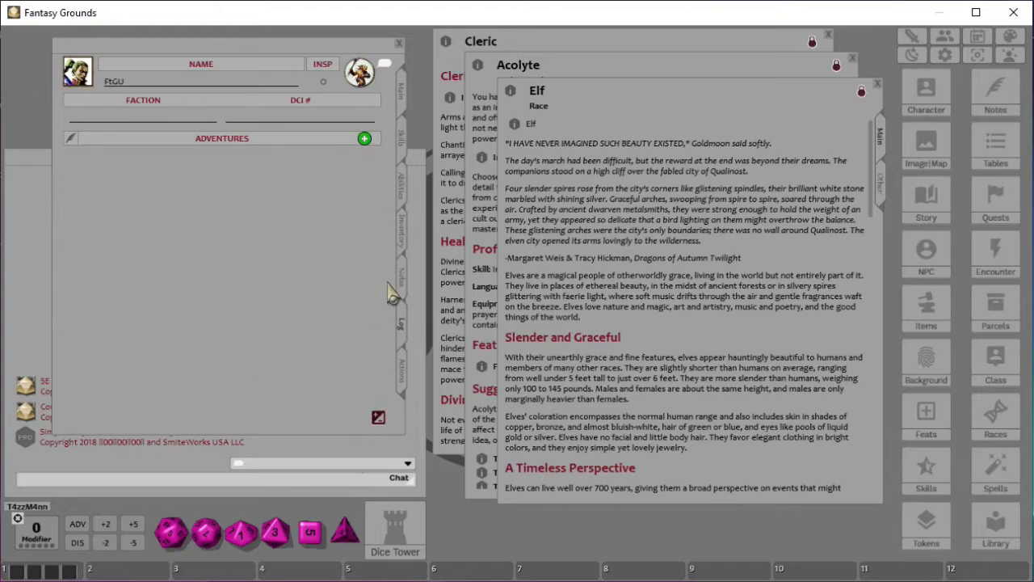
{"action": "left_click", "coordinate": [378, 418]}
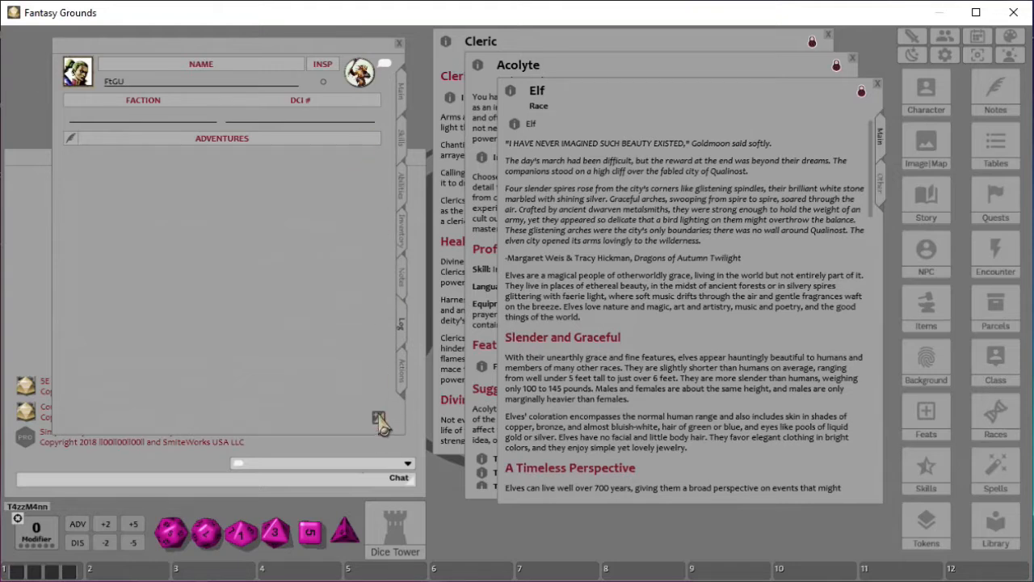
Fill in the character's gender as Female and, after consulting the elf race's Age trait, set the age to 98
{"action": "left_click", "coordinate": [401, 279]}
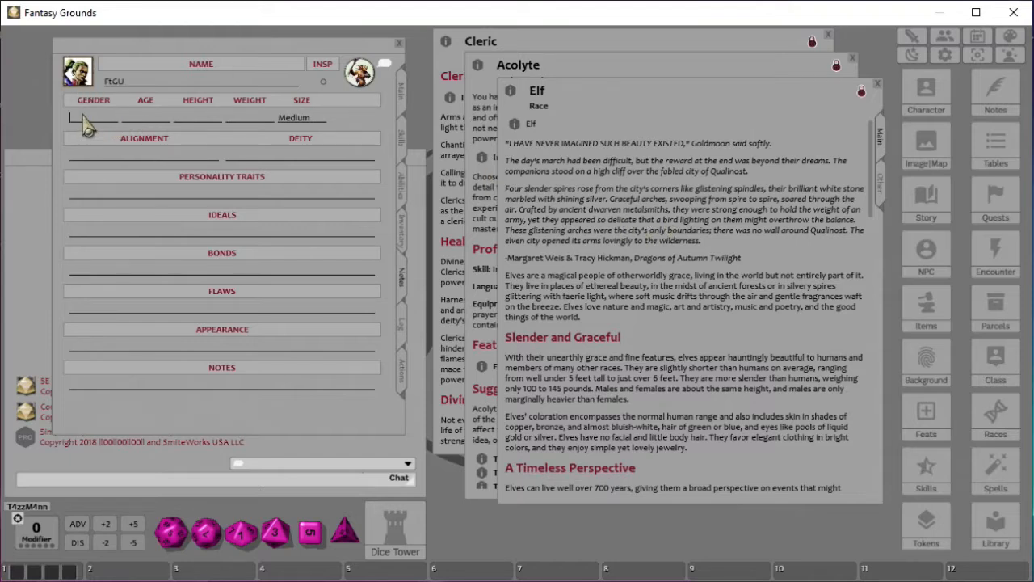
{"action": "type", "text": "F"}
{"action": "scroll", "coordinate": [629, 298], "scroll_direction": "down", "scroll_amount": 8}
{"action": "scroll", "coordinate": [629, 297], "scroll_direction": "down", "scroll_amount": 3}
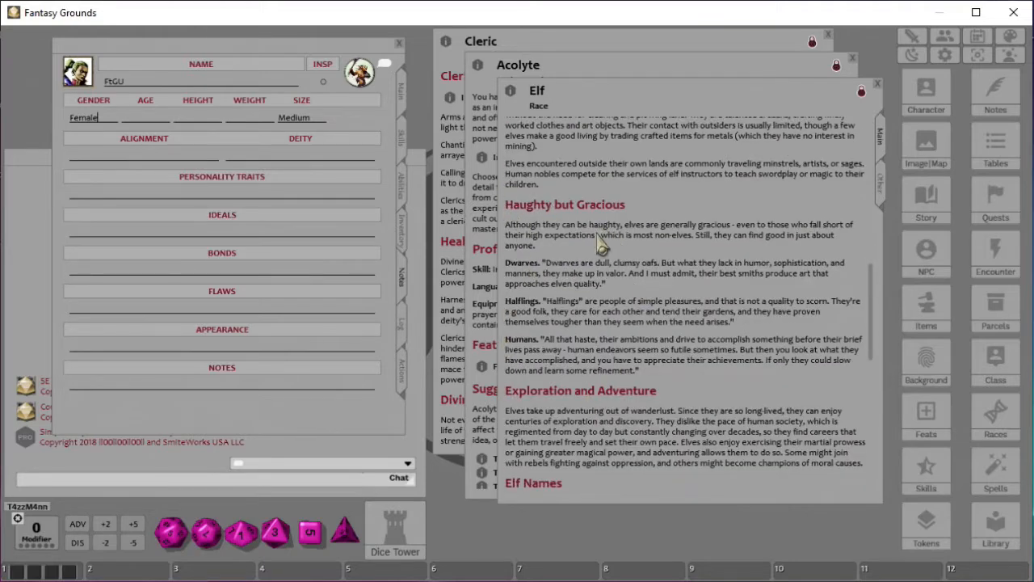
{"action": "scroll", "coordinate": [602, 251], "scroll_direction": "up", "scroll_amount": 10}
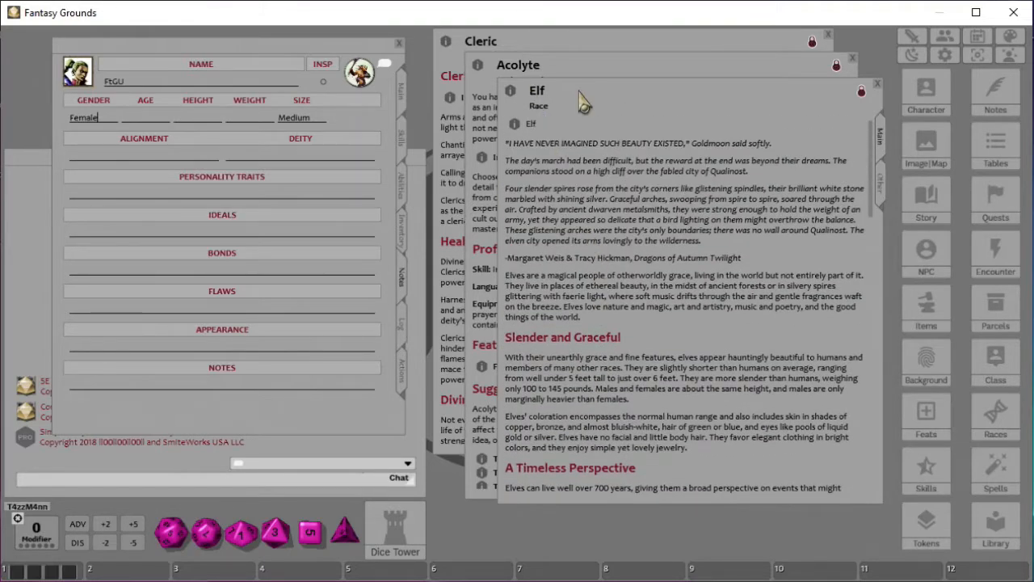
{"action": "scroll", "coordinate": [602, 287], "scroll_direction": "down", "scroll_amount": 8}
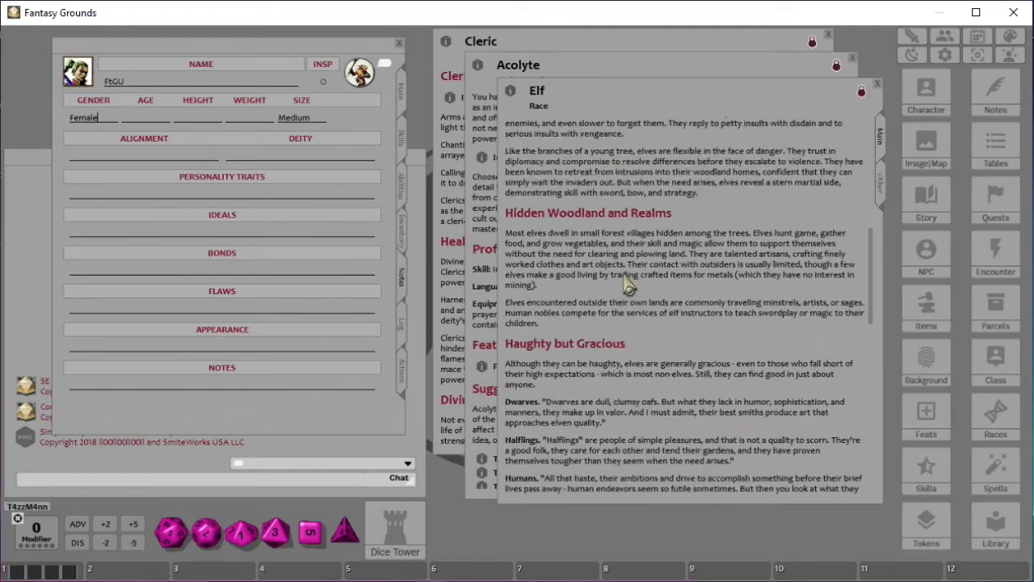
{"action": "scroll", "coordinate": [628, 284], "scroll_direction": "down", "scroll_amount": 15}
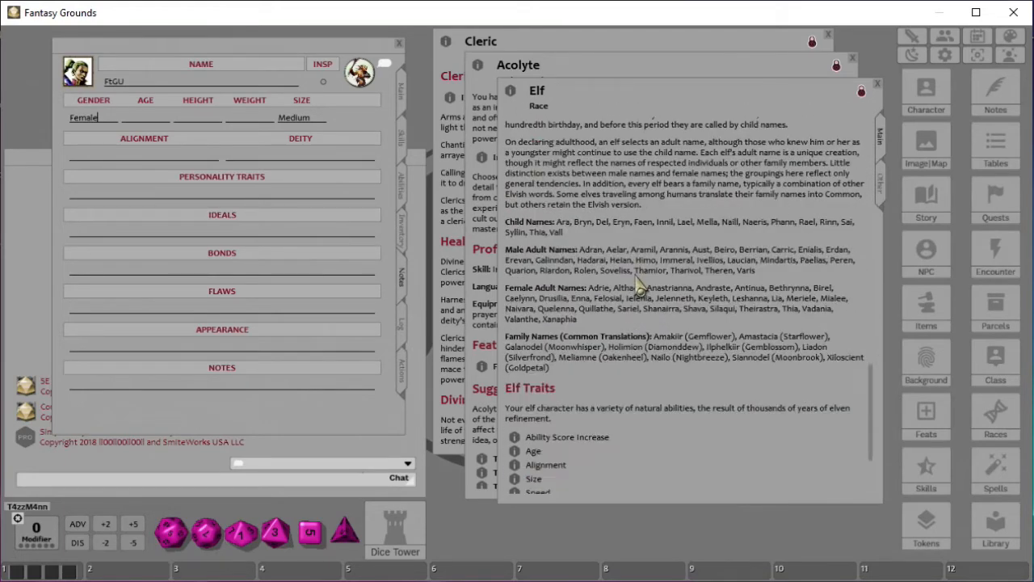
{"action": "scroll", "coordinate": [659, 368], "scroll_direction": "down", "scroll_amount": 1}
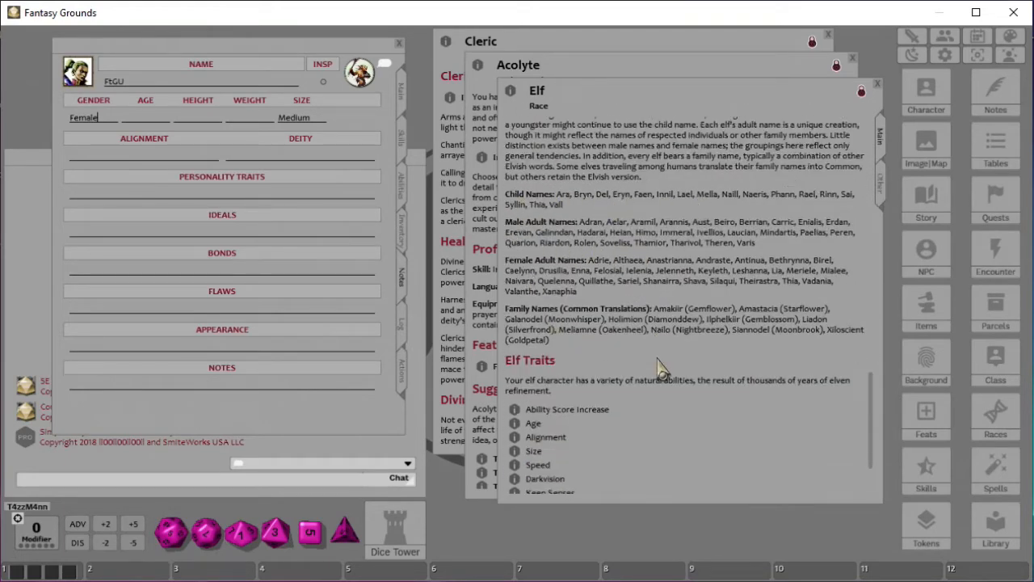
{"action": "scroll", "coordinate": [558, 425], "scroll_direction": "down", "scroll_amount": 2}
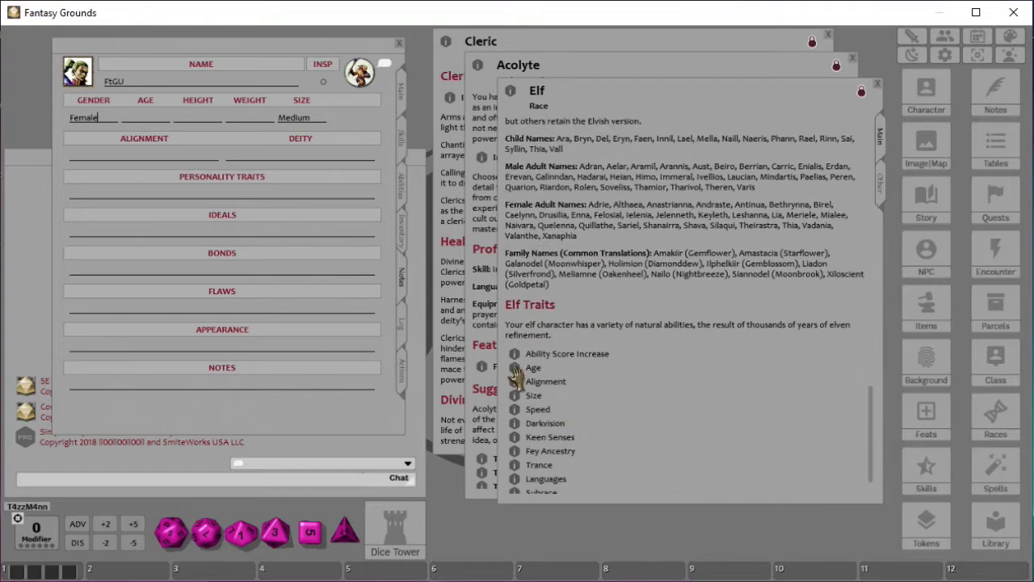
{"action": "scroll", "coordinate": [637, 370], "scroll_direction": "down", "scroll_amount": 1}
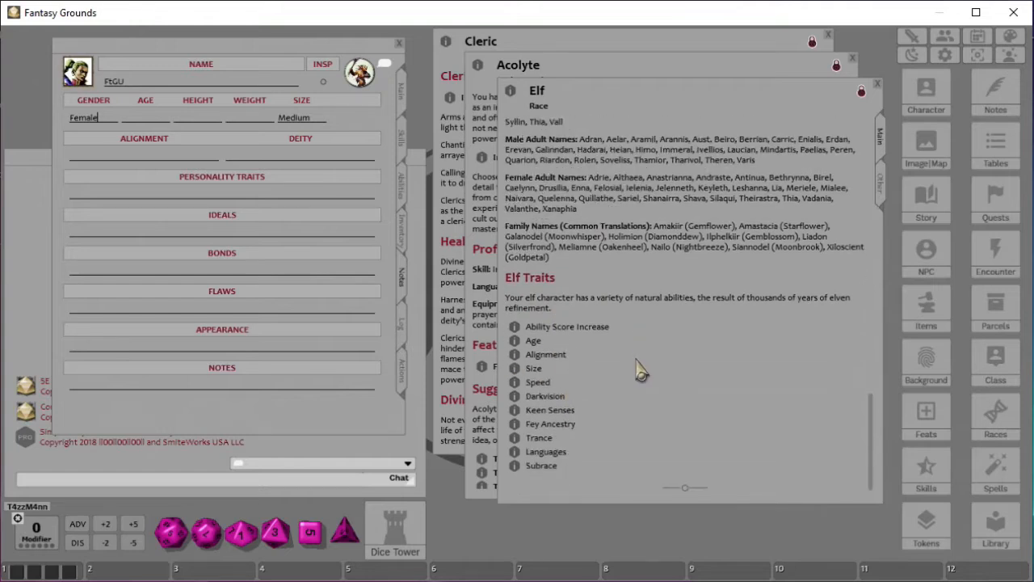
{"action": "left_click", "coordinate": [514, 341]}
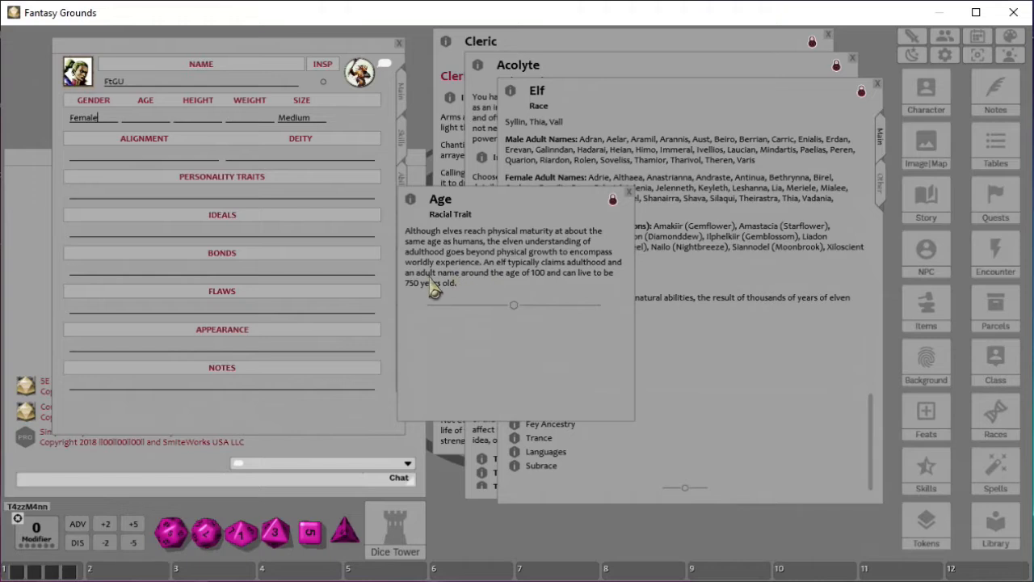
{"action": "left_click", "coordinate": [630, 192]}
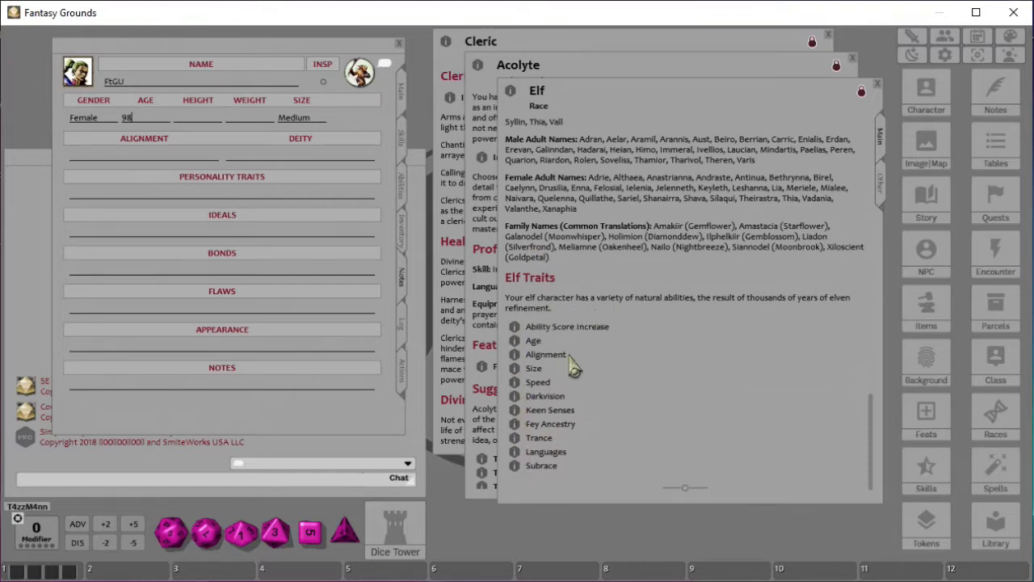
Read the elf race's Size trait for guidance on the character's height
{"action": "left_click", "coordinate": [514, 370]}
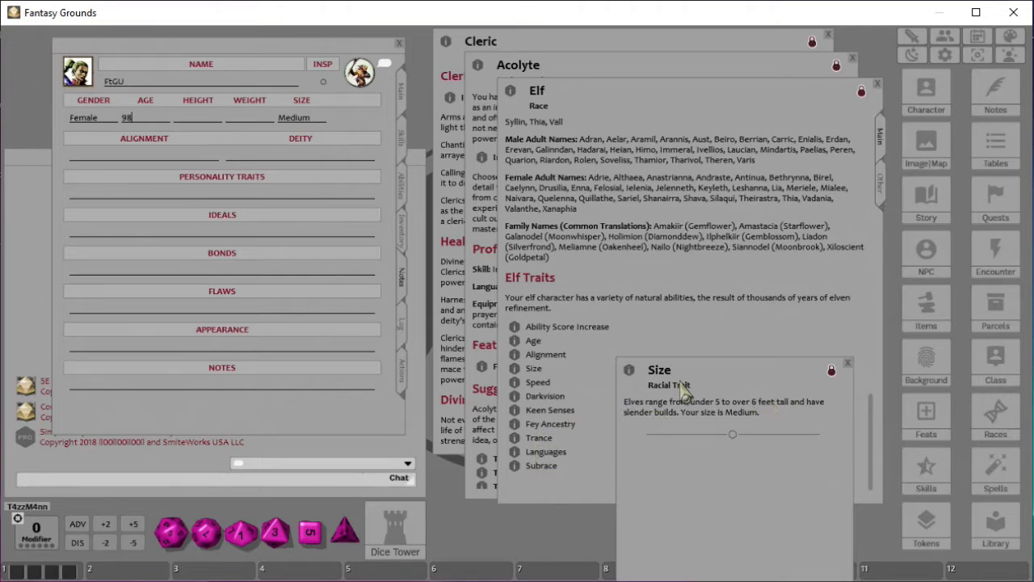
{"action": "left_click", "coordinate": [847, 364]}
Find the Elf, Female Adult table among the elf tables and read through its list of names
{"action": "left_click", "coordinate": [996, 145]}
{"action": "left_click_drag", "start_coordinate": [669, 279], "coordinate": [719, 138]}
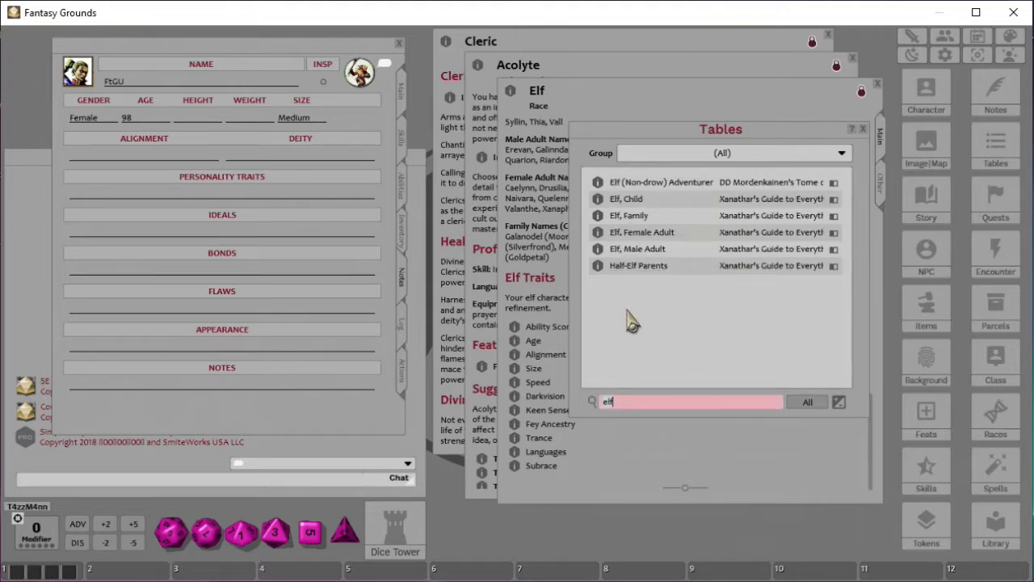
{"action": "left_click", "coordinate": [598, 232]}
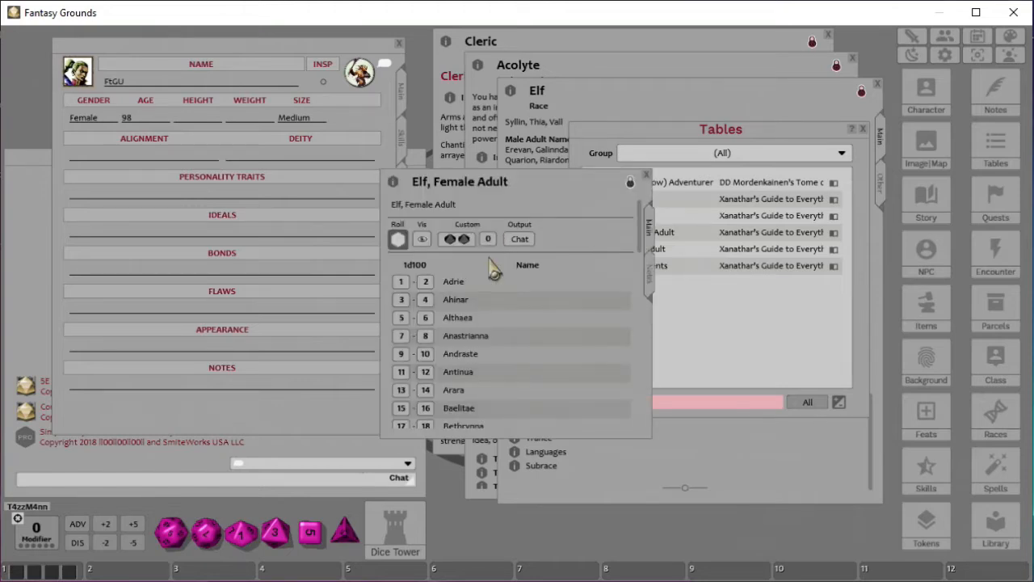
{"action": "scroll", "coordinate": [484, 327], "scroll_direction": "down", "scroll_amount": 5}
{"action": "scroll", "coordinate": [488, 332], "scroll_direction": "up", "scroll_amount": 5}
{"action": "scroll", "coordinate": [473, 315], "scroll_direction": "down", "scroll_amount": 10}
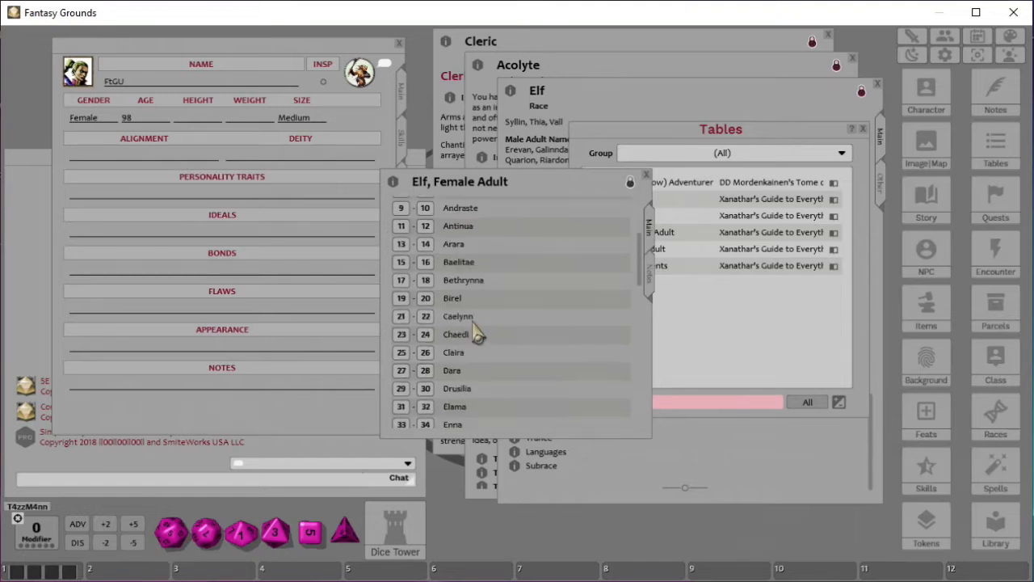
{"action": "scroll", "coordinate": [473, 346], "scroll_direction": "down", "scroll_amount": 4}
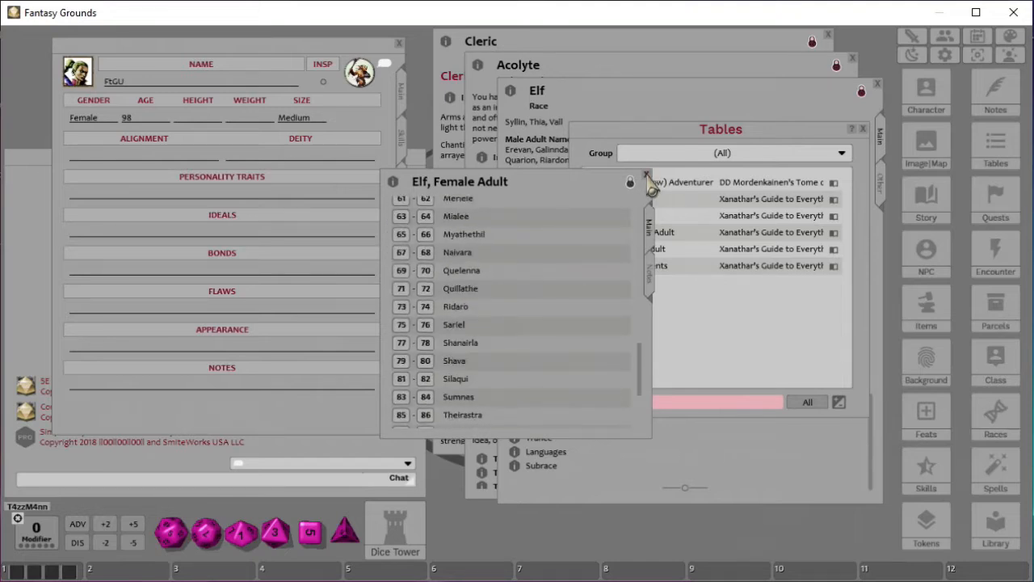
{"action": "left_click", "coordinate": [646, 176]}
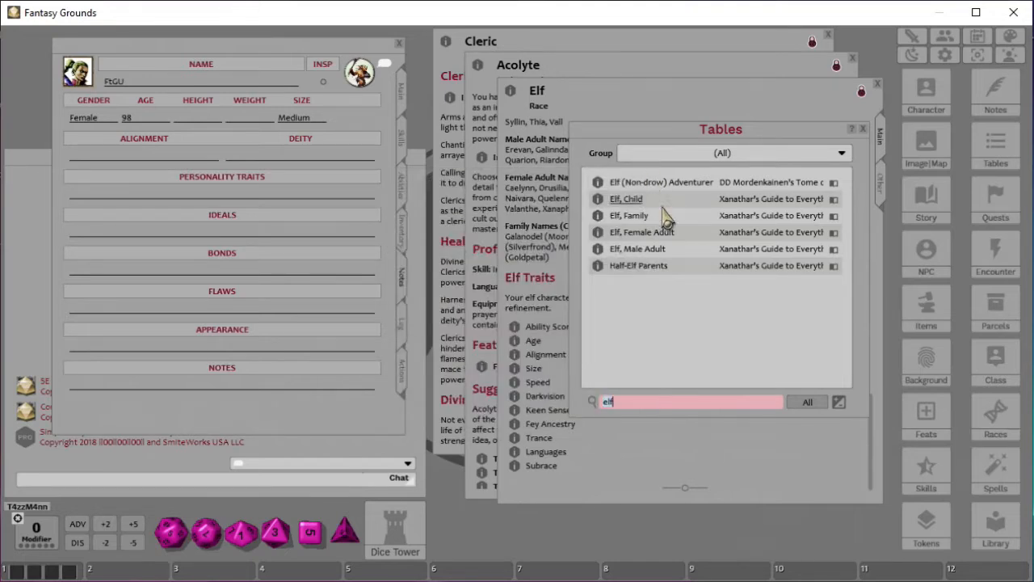
{"action": "left_click", "coordinate": [863, 129]}
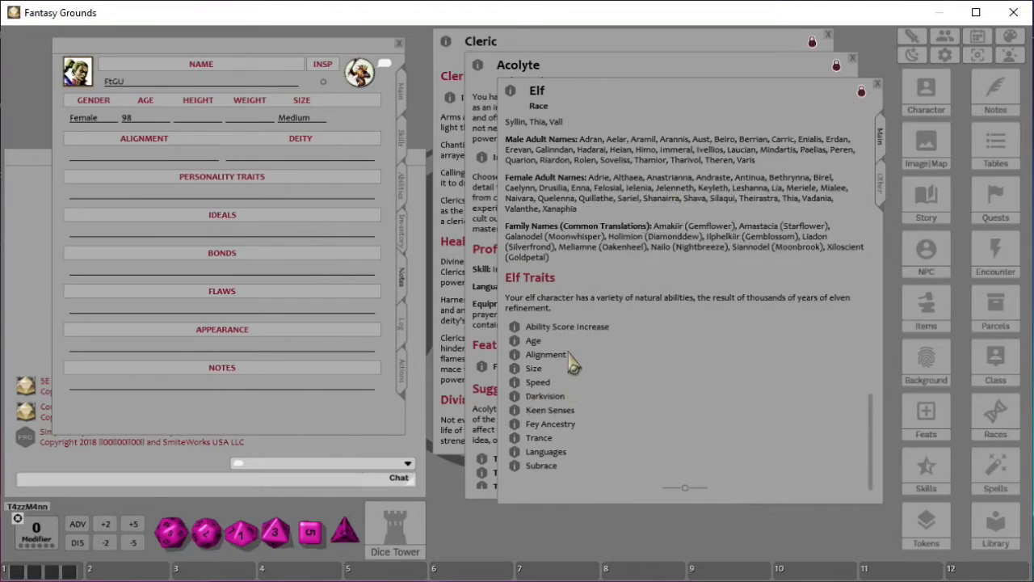
{"action": "scroll", "coordinate": [579, 319], "scroll_direction": "up", "scroll_amount": 1}
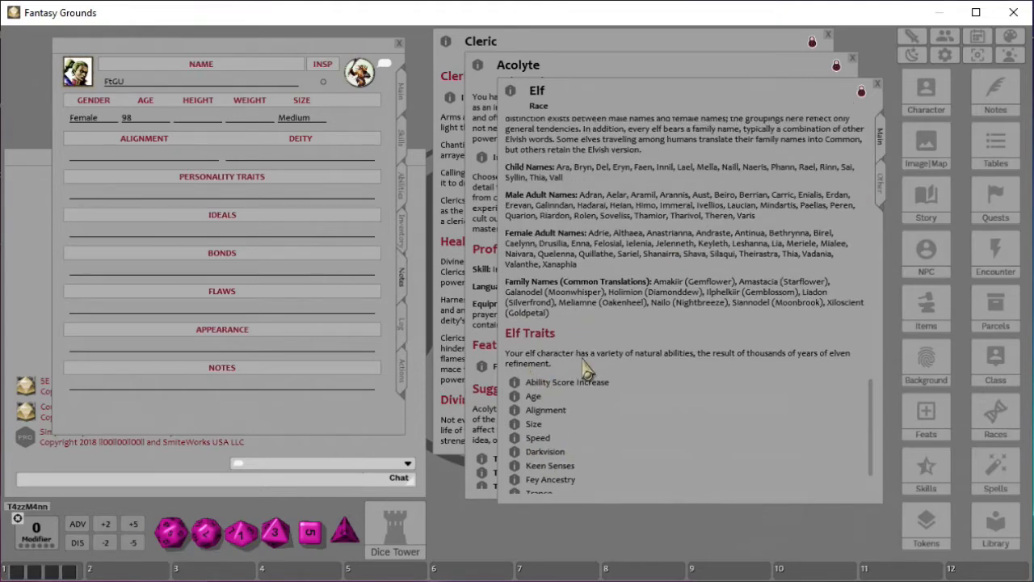
{"action": "scroll", "coordinate": [634, 372], "scroll_direction": "down", "scroll_amount": 1}
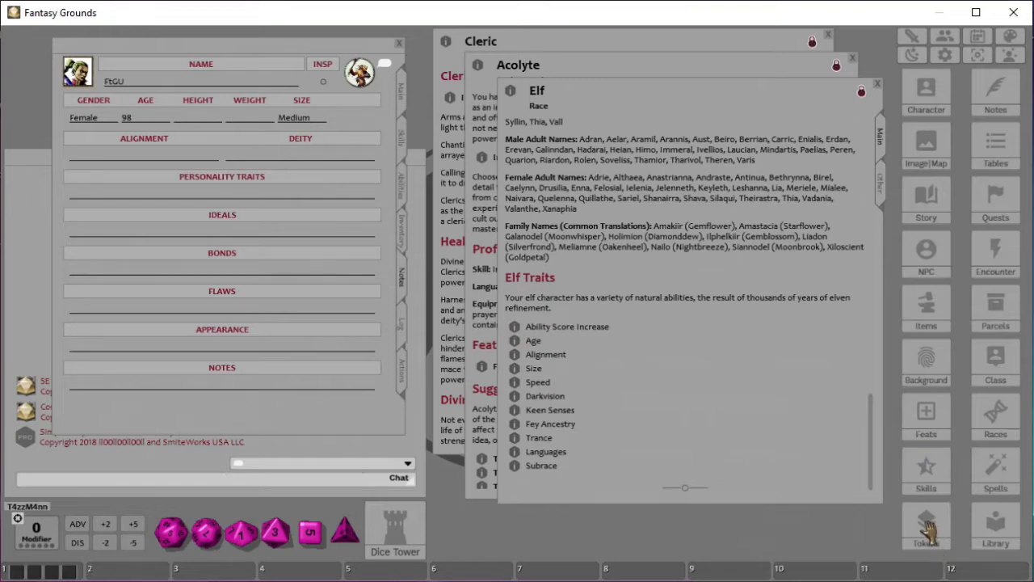
Look through the Equipment and Classes lists of the D&D Player's Handbook in the library
{"action": "left_click", "coordinate": [995, 526]}
{"action": "scroll", "coordinate": [524, 283], "scroll_direction": "down", "scroll_amount": 5}
{"action": "left_click", "coordinate": [533, 295]}
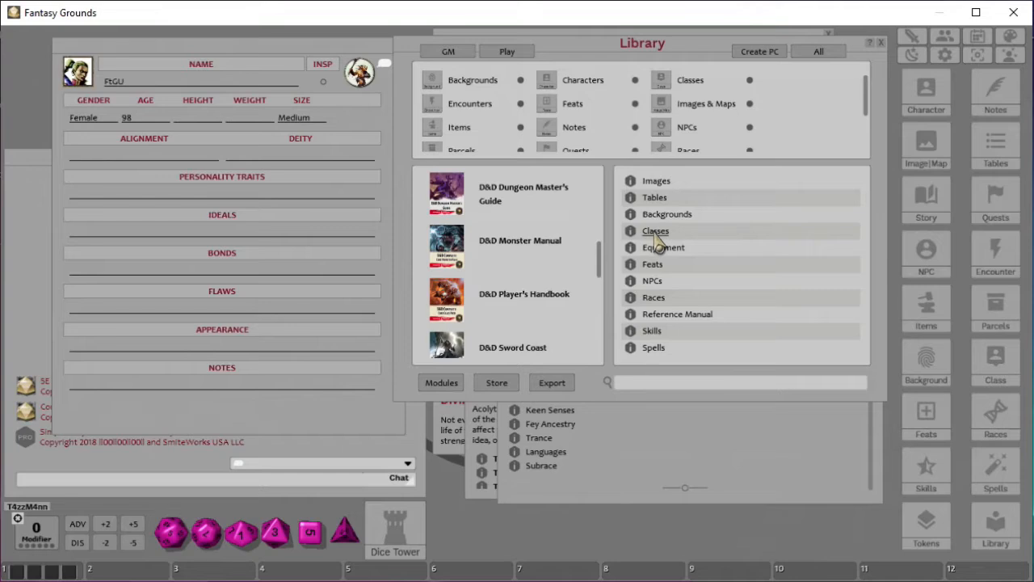
{"action": "left_click", "coordinate": [660, 250]}
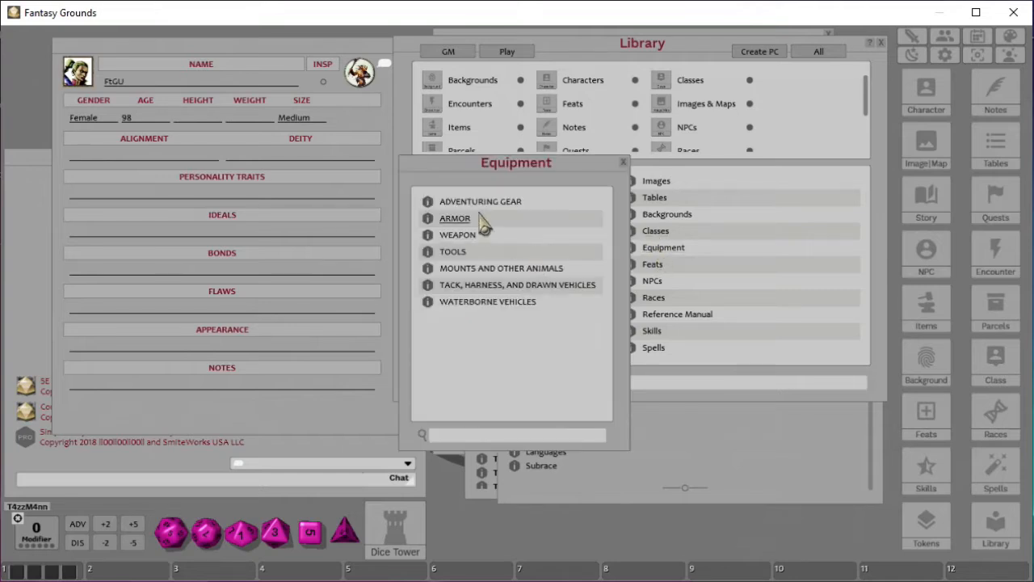
{"action": "left_click", "coordinate": [623, 164]}
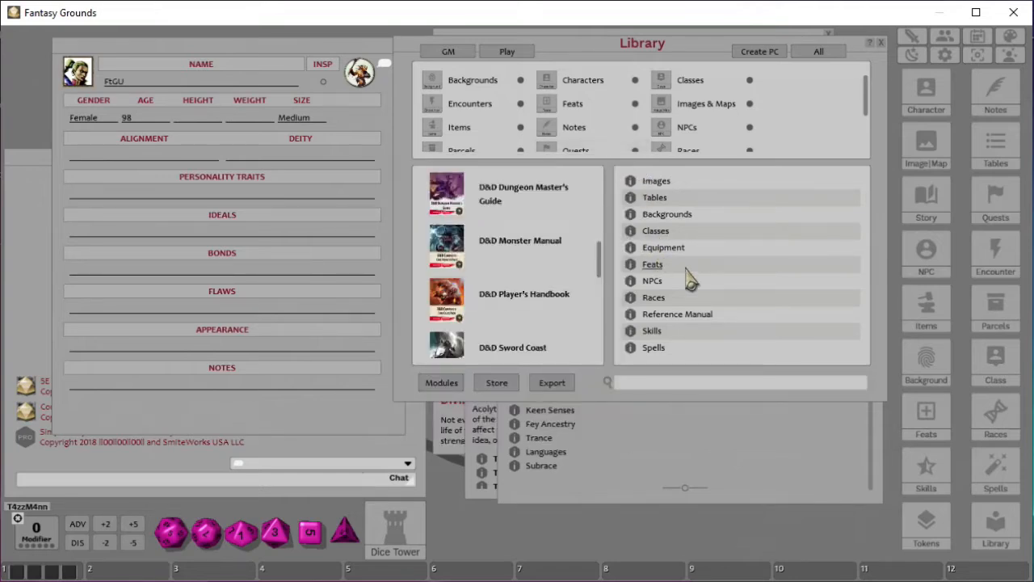
{"action": "left_click", "coordinate": [655, 232]}
{"action": "scroll", "coordinate": [484, 331], "scroll_direction": "down", "scroll_amount": 3}
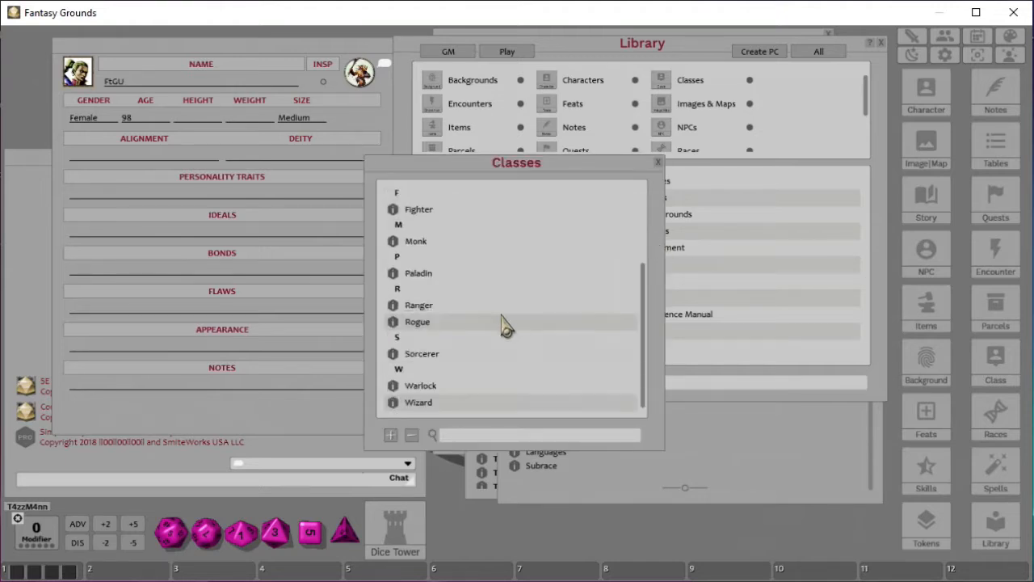
{"action": "scroll", "coordinate": [576, 266], "scroll_direction": "up", "scroll_amount": 3}
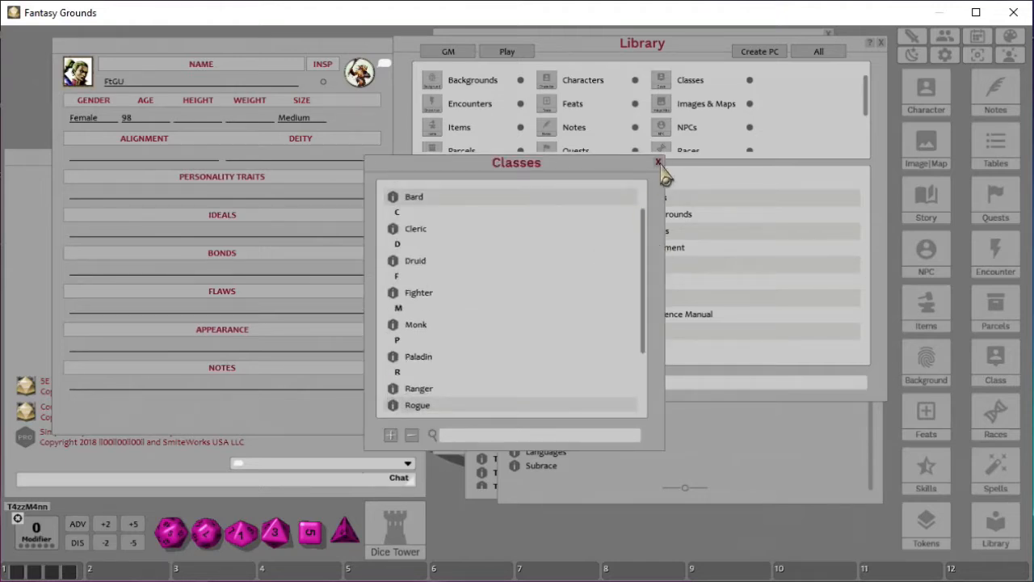
{"action": "left_click", "coordinate": [659, 162]}
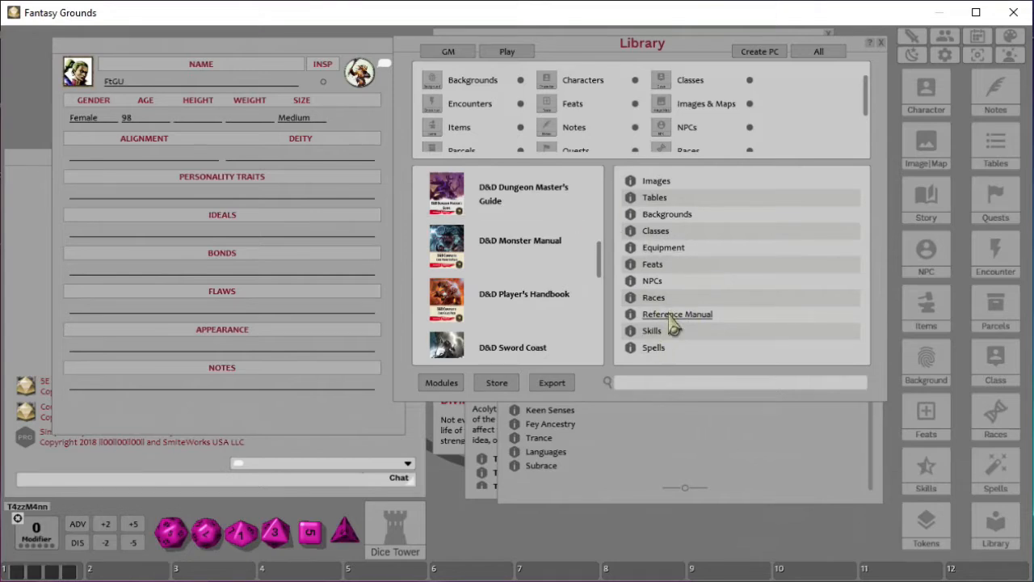
Open the Player's Handbook reference manual and read the Personal Characteristics page in Chapter 4
{"action": "left_click", "coordinate": [670, 318]}
{"action": "left_click", "coordinate": [294, 113]}
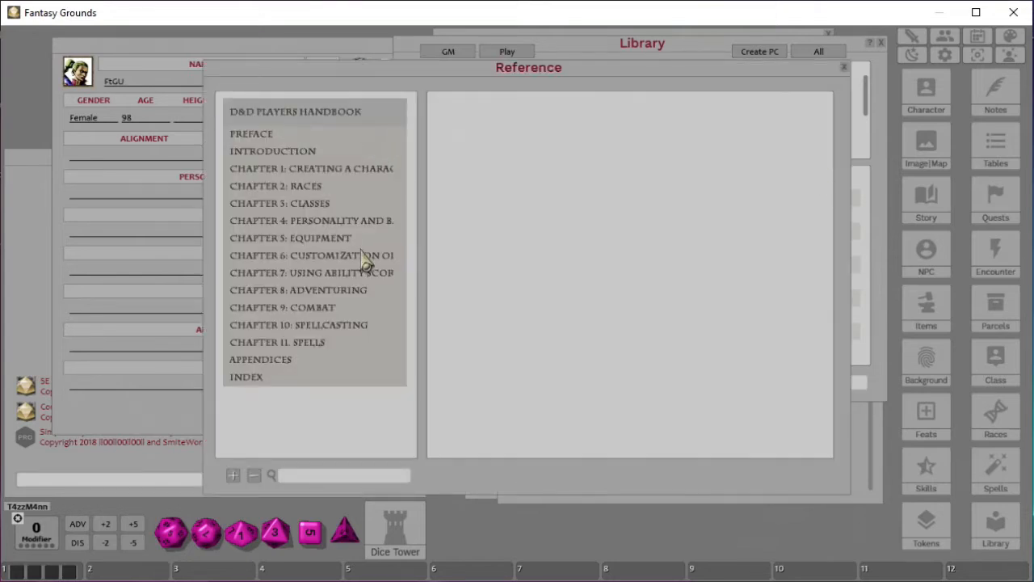
{"action": "left_click", "coordinate": [284, 240]}
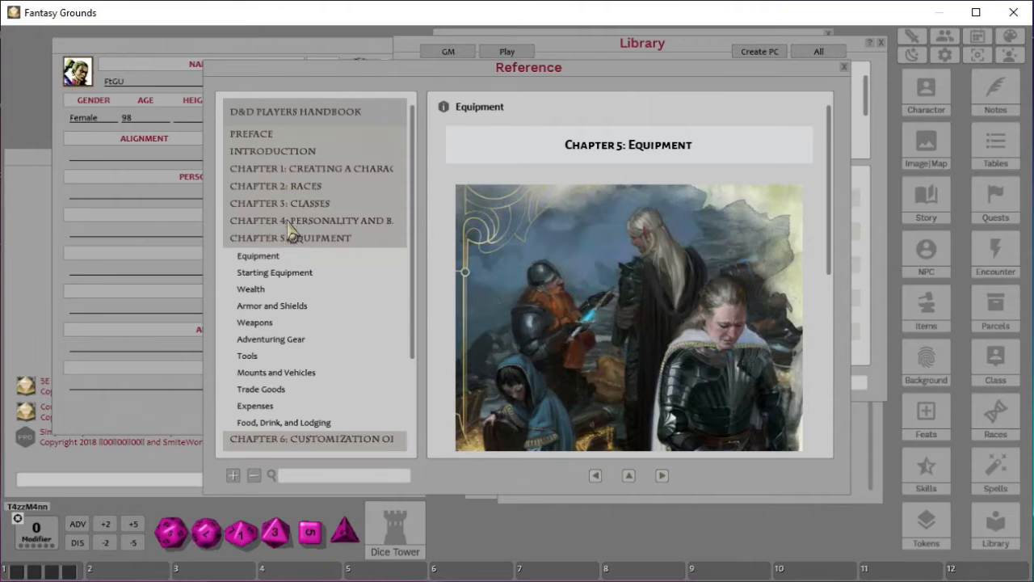
{"action": "left_click", "coordinate": [294, 222]}
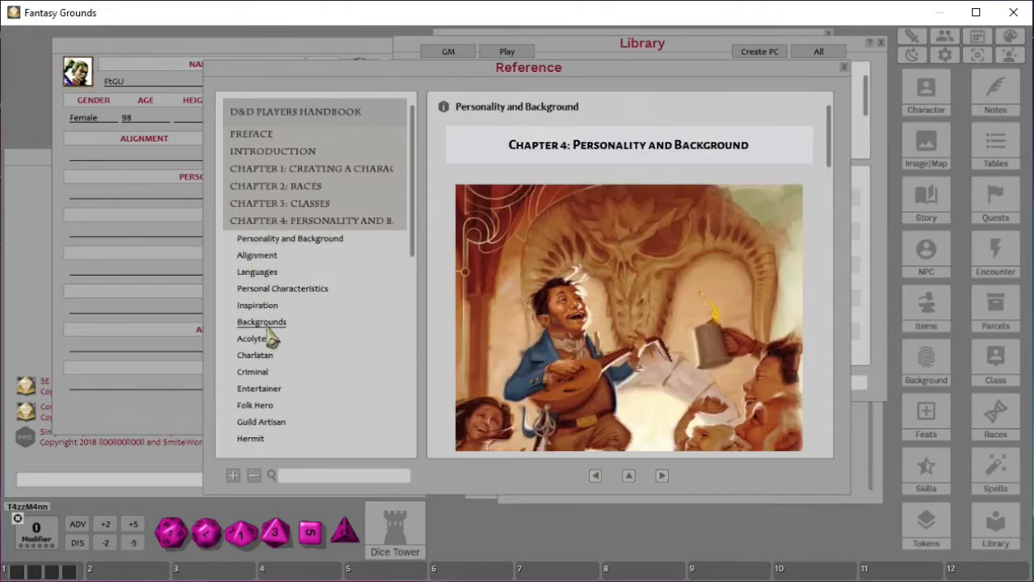
{"action": "left_click", "coordinate": [261, 291]}
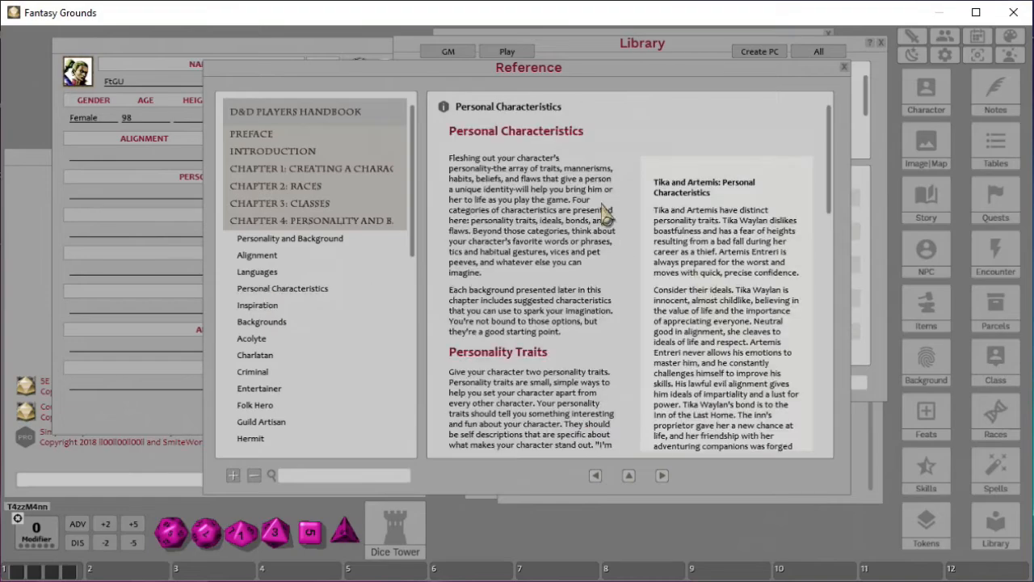
{"action": "scroll", "coordinate": [602, 275], "scroll_direction": "down", "scroll_amount": 9}
{"action": "scroll", "coordinate": [606, 291], "scroll_direction": "down", "scroll_amount": 8}
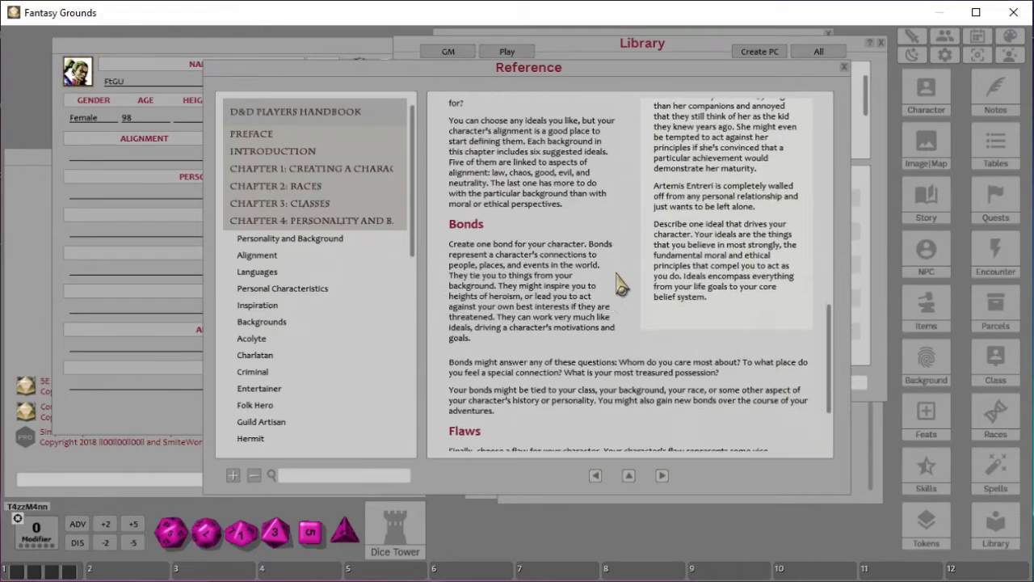
{"action": "scroll", "coordinate": [611, 315], "scroll_direction": "up", "scroll_amount": 5}
{"action": "scroll", "coordinate": [612, 315], "scroll_direction": "up", "scroll_amount": 12}
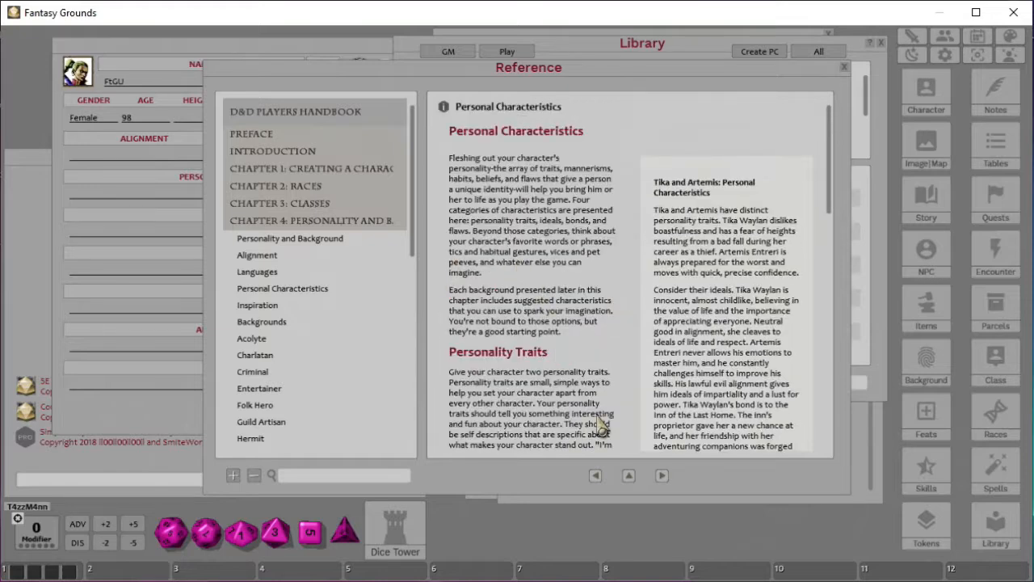
Check the neighbouring Languages, Inspiration and Backgrounds pages of Chapter 4 for height and weight guidance
{"action": "left_click", "coordinate": [595, 475]}
{"action": "scroll", "coordinate": [672, 366], "scroll_direction": "down", "scroll_amount": 5}
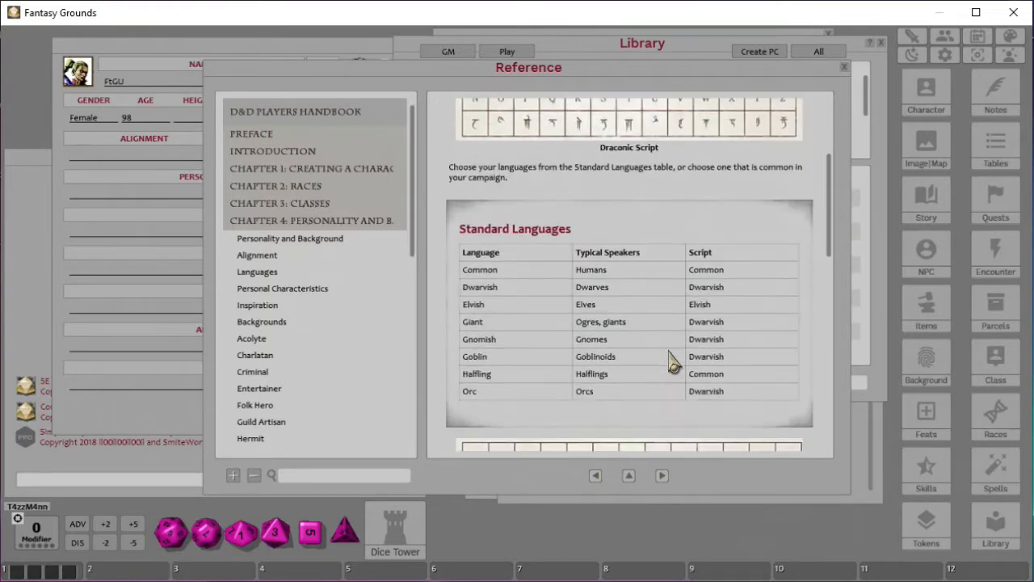
{"action": "scroll", "coordinate": [663, 295], "scroll_direction": "down", "scroll_amount": 10}
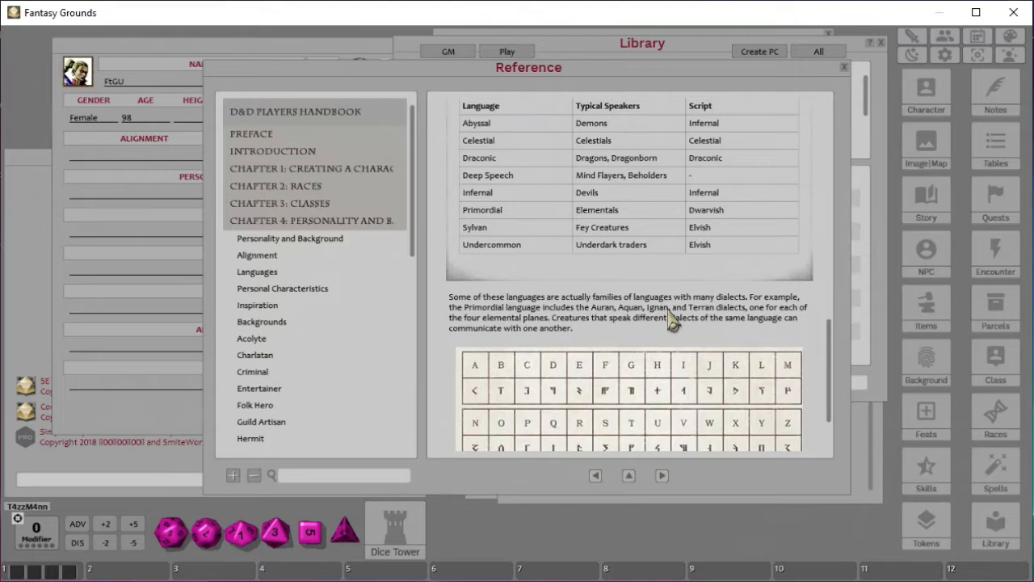
{"action": "scroll", "coordinate": [669, 314], "scroll_direction": "down", "scroll_amount": 2}
{"action": "left_click", "coordinate": [661, 475]}
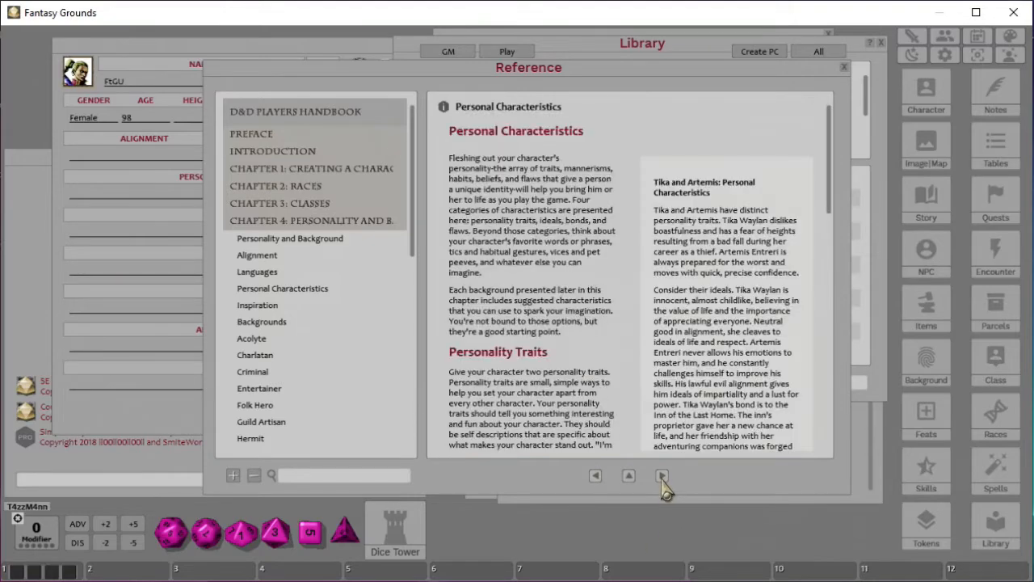
{"action": "left_click", "coordinate": [662, 476]}
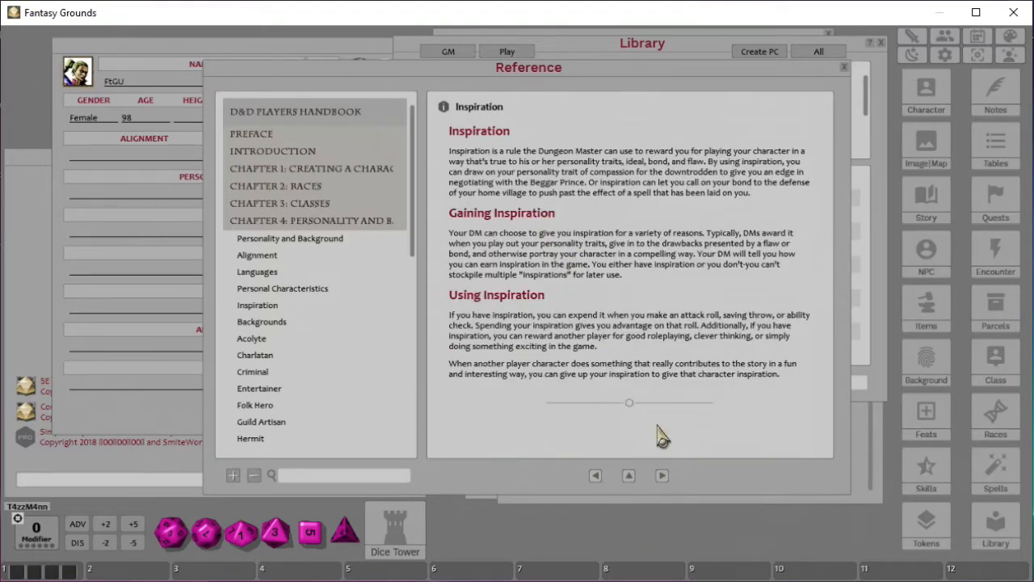
{"action": "left_click", "coordinate": [662, 475]}
{"action": "scroll", "coordinate": [642, 299], "scroll_direction": "down", "scroll_amount": 2}
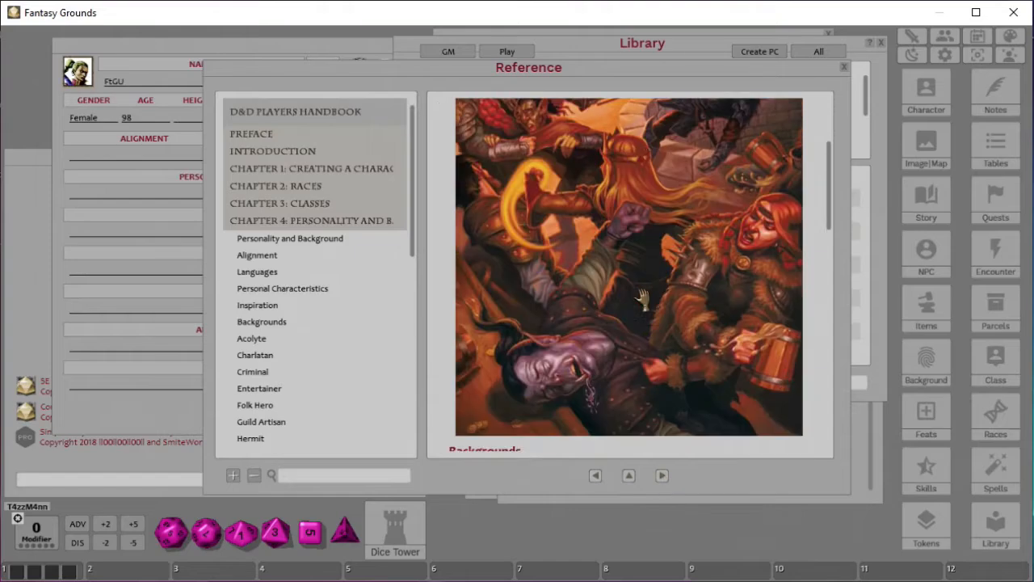
{"action": "scroll", "coordinate": [643, 299], "scroll_direction": "down", "scroll_amount": 12}
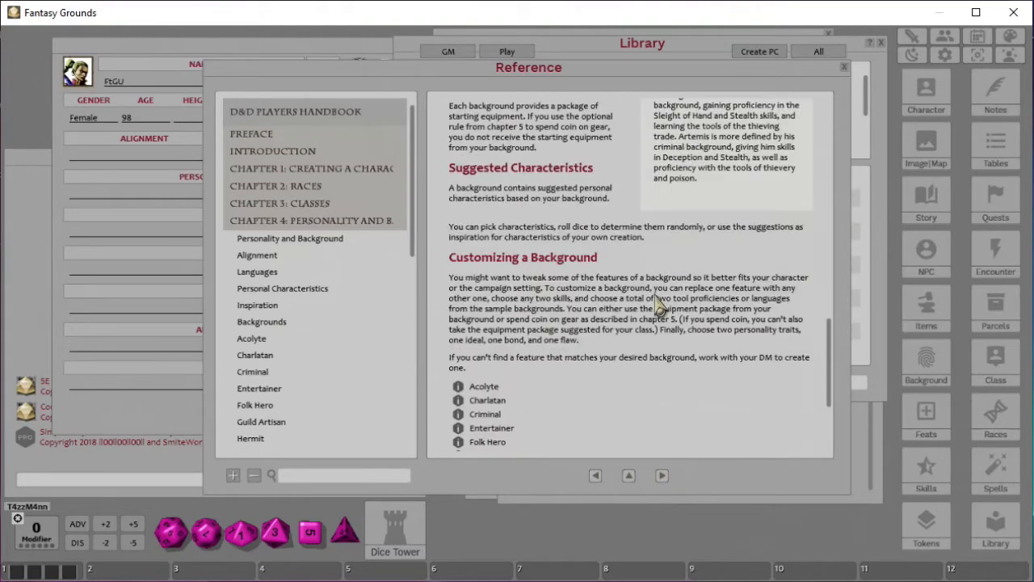
{"action": "scroll", "coordinate": [656, 300], "scroll_direction": "down", "scroll_amount": 5}
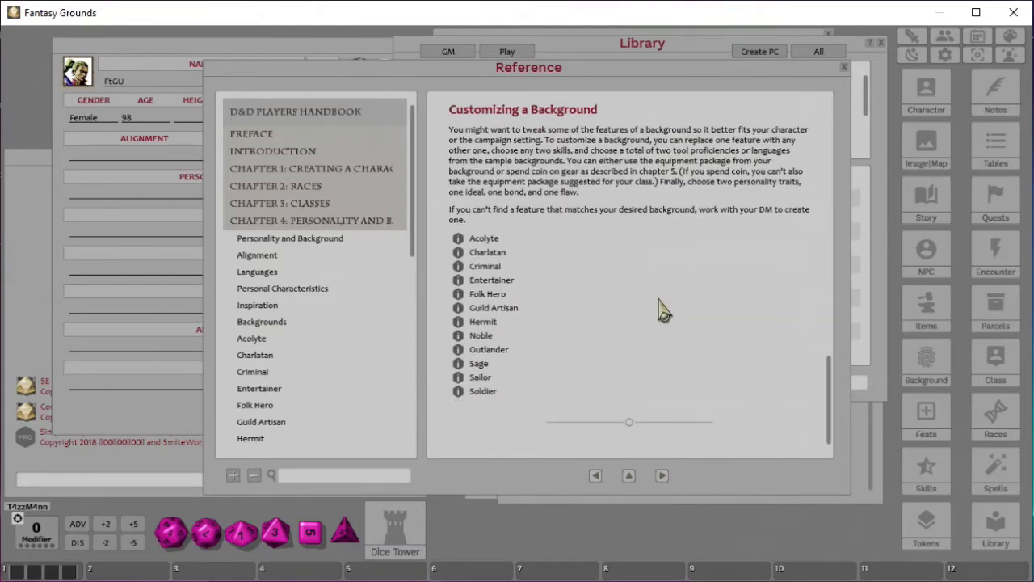
{"action": "scroll", "coordinate": [658, 307], "scroll_direction": "up", "scroll_amount": 15}
{"action": "scroll", "coordinate": [663, 306], "scroll_direction": "up", "scroll_amount": 4}
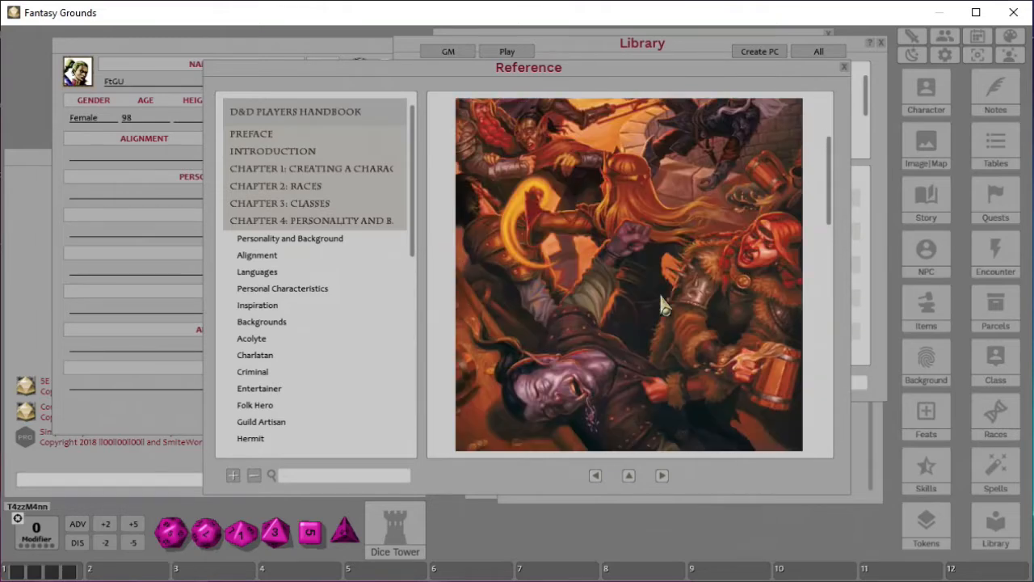
Return to Chapter 4's Personality and Background page and examine the Random Height and Weight table for the wood elf
{"action": "left_click", "coordinate": [595, 479]}
{"action": "left_click", "coordinate": [596, 479]}
{"action": "left_click", "coordinate": [596, 479]}
{"action": "left_click", "coordinate": [595, 479]}
{"action": "left_click", "coordinate": [595, 477]}
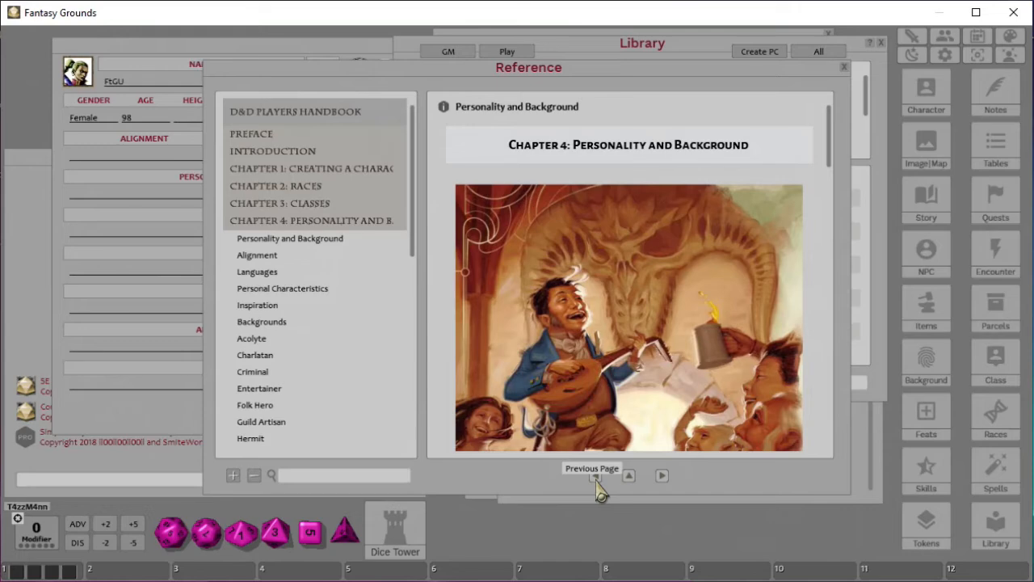
{"action": "scroll", "coordinate": [647, 324], "scroll_direction": "down", "scroll_amount": 5}
{"action": "scroll", "coordinate": [649, 331], "scroll_direction": "down", "scroll_amount": 10}
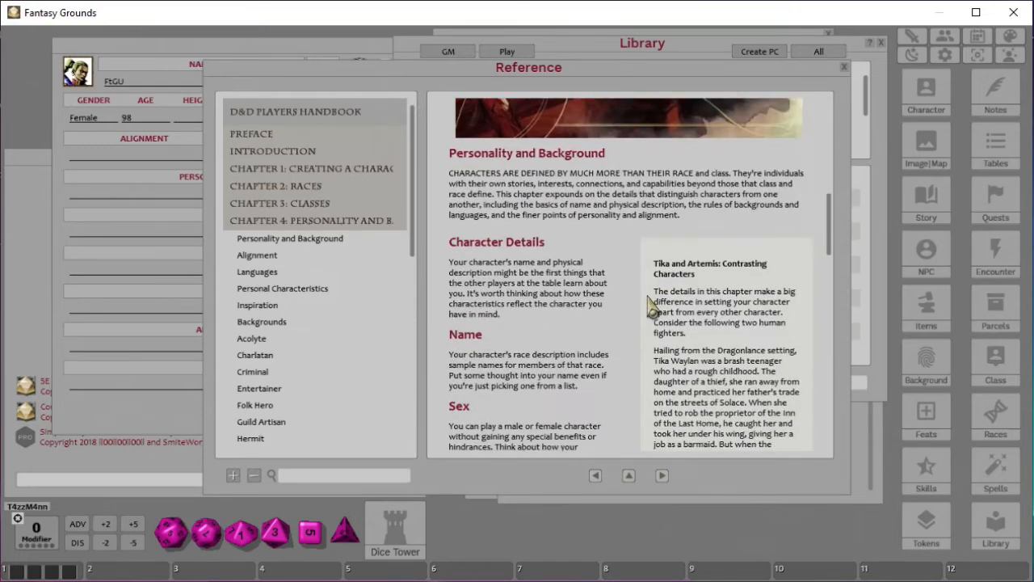
{"action": "scroll", "coordinate": [522, 253], "scroll_direction": "down", "scroll_amount": 10}
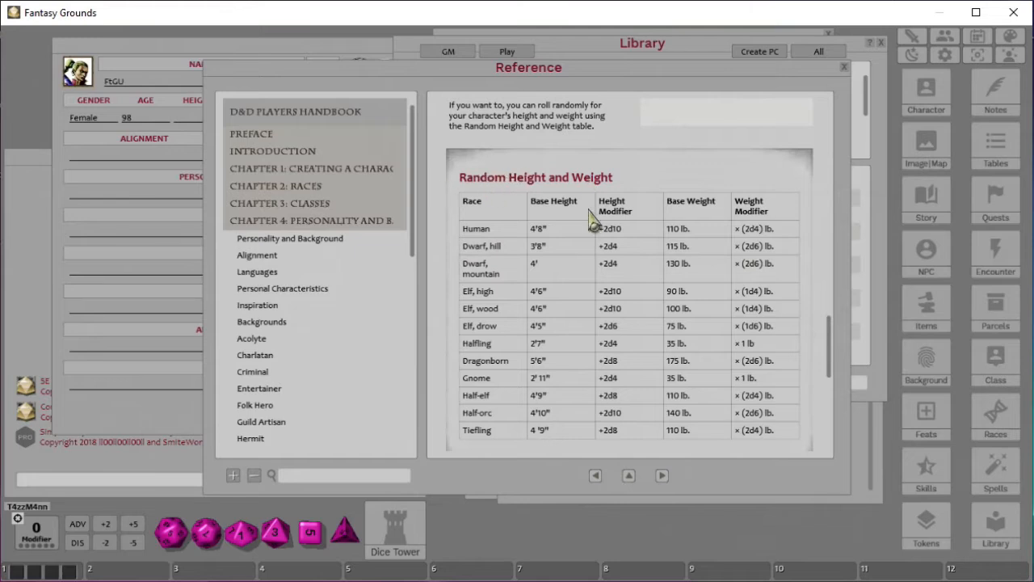
{"action": "scroll", "coordinate": [615, 257], "scroll_direction": "down", "scroll_amount": 2}
{"action": "scroll", "coordinate": [616, 257], "scroll_direction": "up", "scroll_amount": 1}
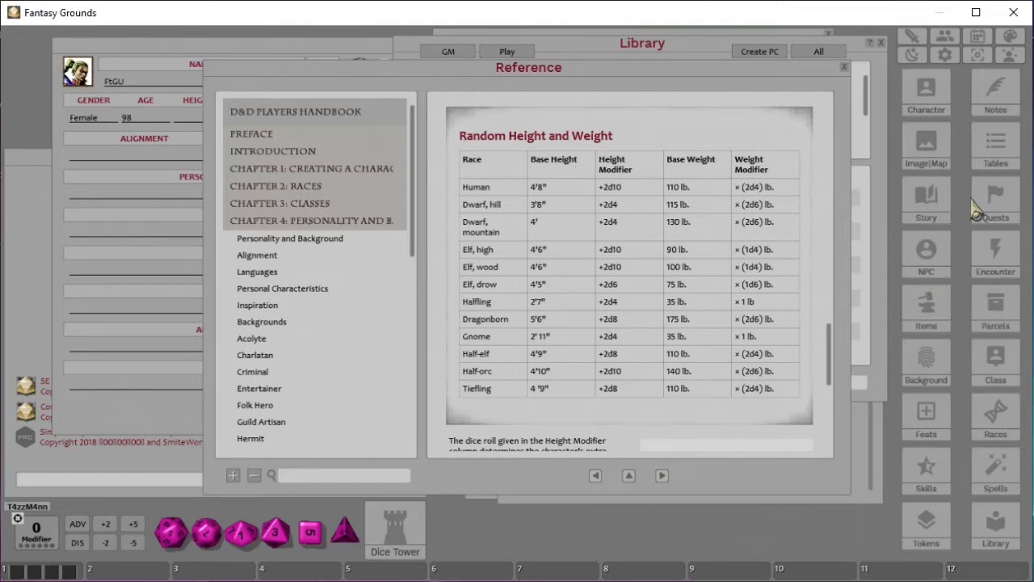
Search the Tables list for "height", clear the search and close the list
{"action": "left_click", "coordinate": [1000, 152]}
{"action": "left_click_drag", "start_coordinate": [709, 145], "coordinate": [722, 349]}
{"action": "left_click_drag", "start_coordinate": [713, 285], "coordinate": [704, 256]}
{"action": "left_click", "coordinate": [773, 473]}
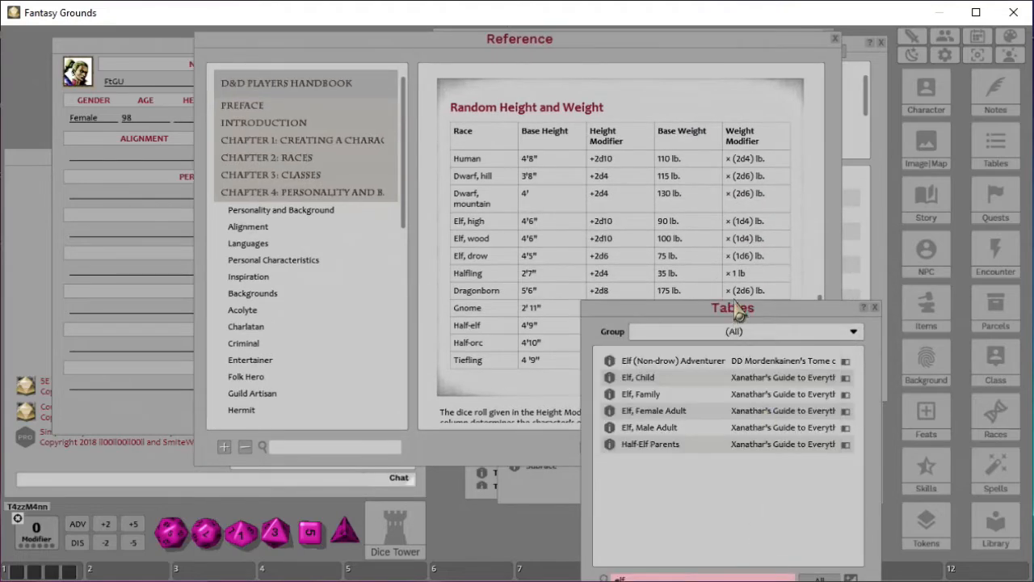
{"action": "left_click_drag", "start_coordinate": [735, 311], "coordinate": [750, 243]}
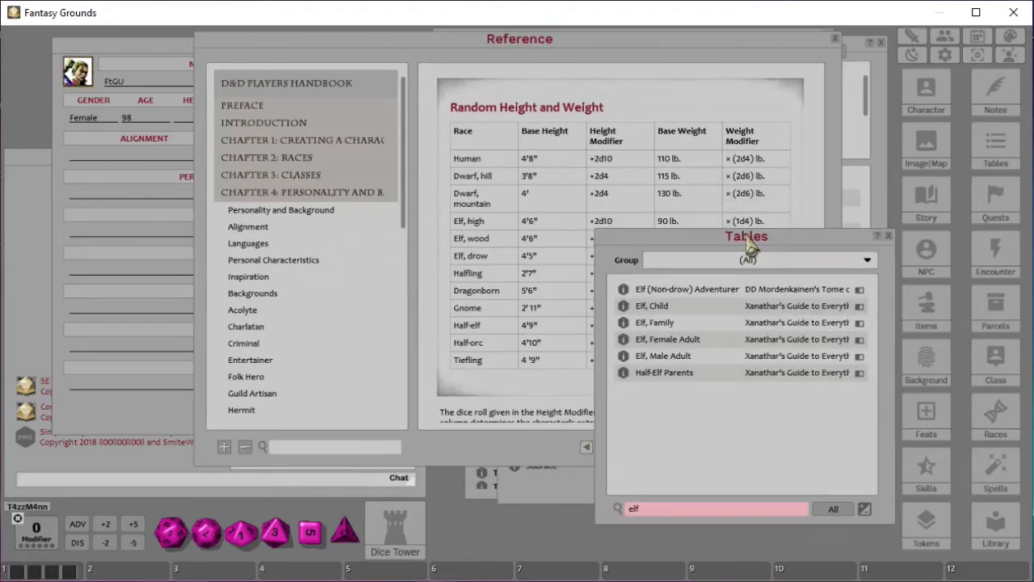
{"action": "left_click", "coordinate": [692, 516]}
{"action": "type", "text": "heig"}
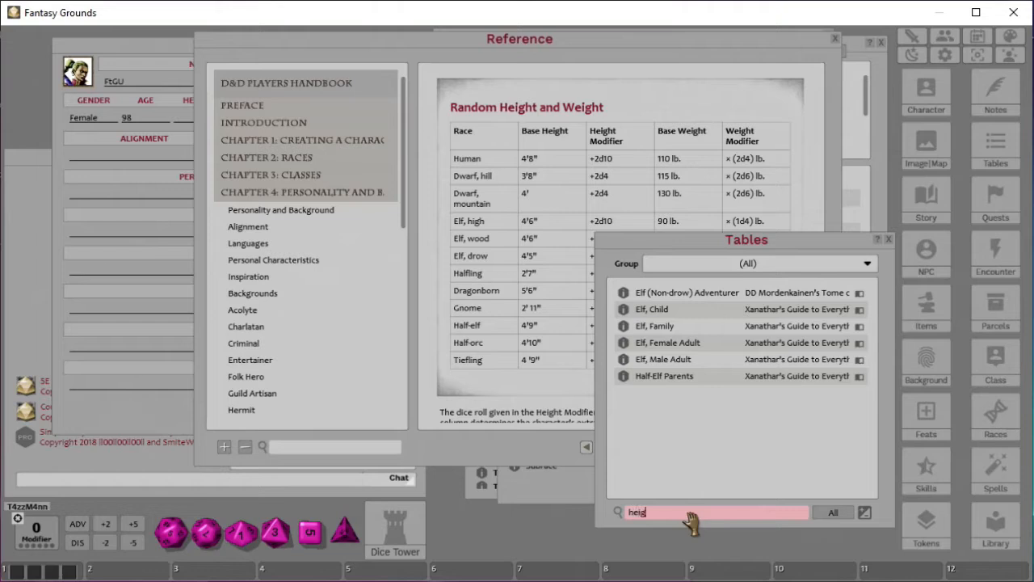
{"action": "type", "text": "ht"}
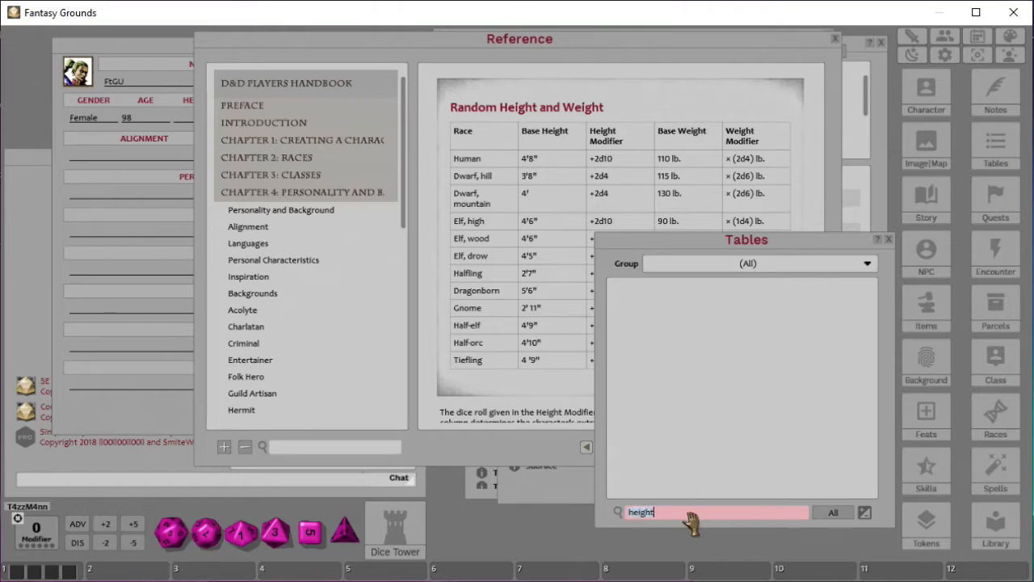
{"action": "key", "text": "BackSpace"}
{"action": "key", "text": "BackSpace"}
{"action": "key", "text": "BackSpace"}
{"action": "key", "text": "BackSpace"}
{"action": "key", "text": "BackSpace"}
{"action": "key", "text": "BackSpace"}
{"action": "left_click", "coordinate": [888, 240]}
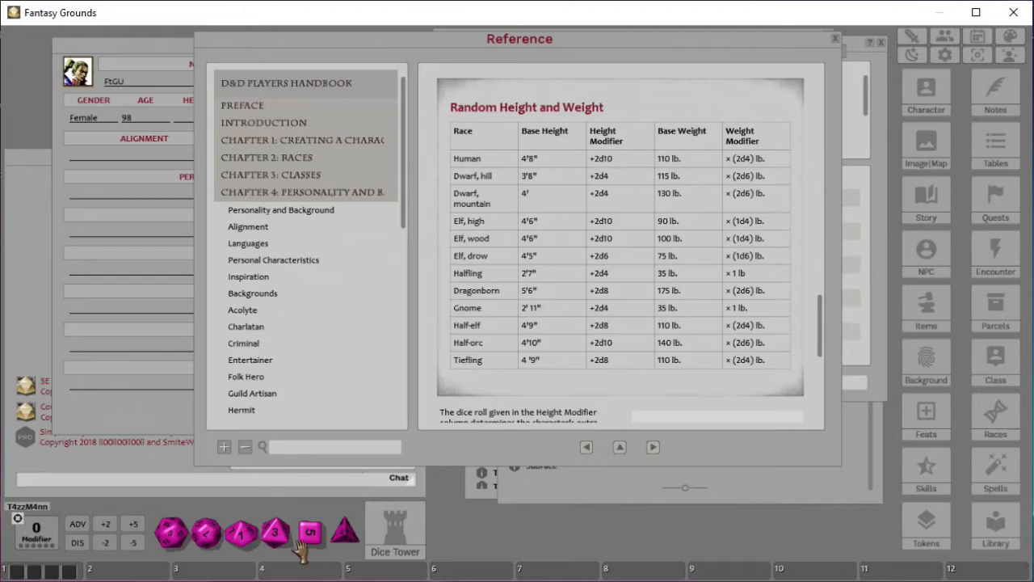
Roll 2d10 for the wood elf's height modifier and rearrange the character sheet and reference windows to read the roll and table
{"action": "left_click_drag", "start_coordinate": [240, 541], "coordinate": [31, 315]}
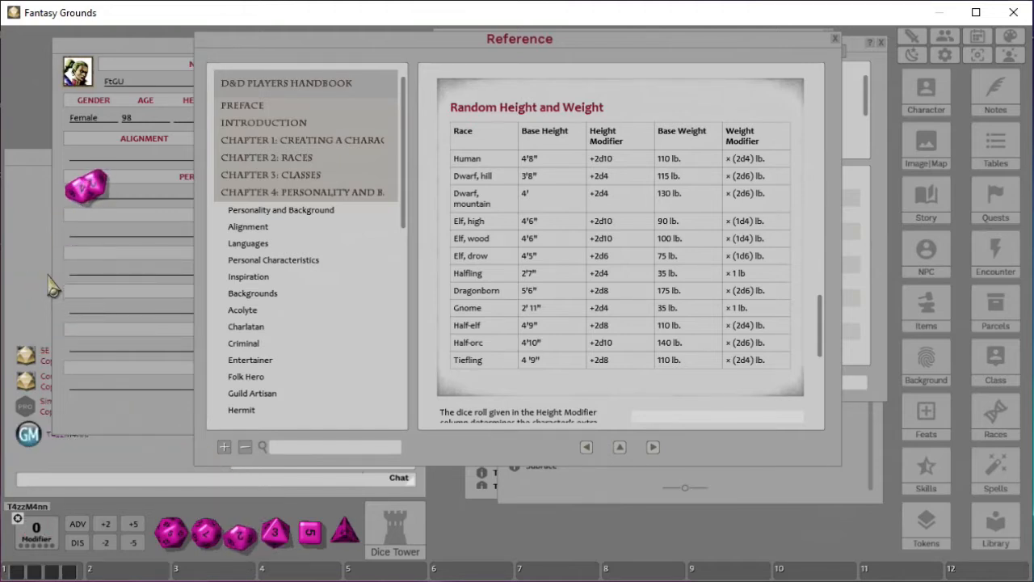
{"action": "left_click_drag", "start_coordinate": [146, 46], "coordinate": [428, 46]}
{"action": "left_click", "coordinate": [272, 54]}
{"action": "left_click_drag", "start_coordinate": [295, 57], "coordinate": [577, 58]}
{"action": "left_click_drag", "start_coordinate": [396, 58], "coordinate": [160, 41]}
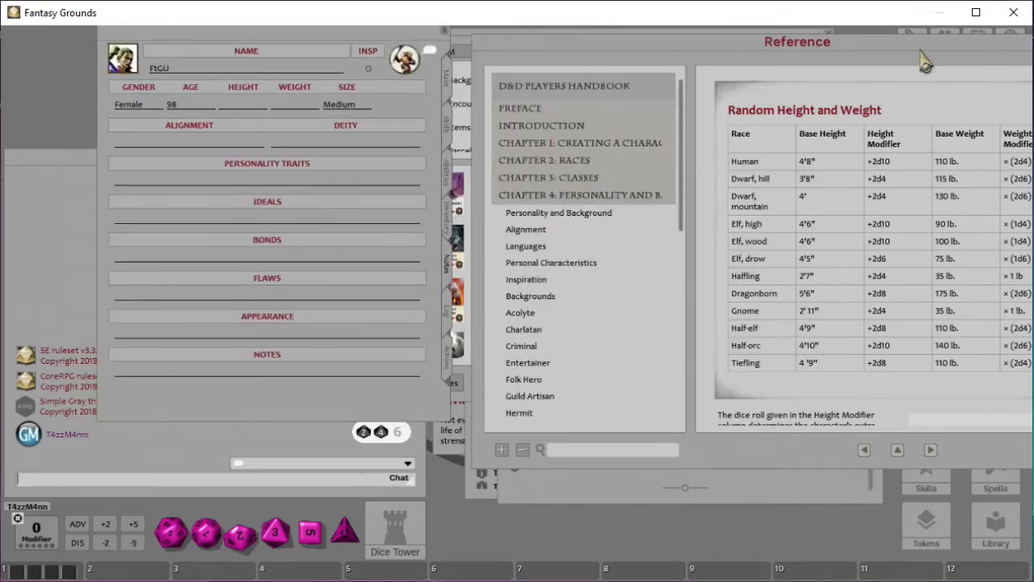
{"action": "left_click_drag", "start_coordinate": [926, 63], "coordinate": [751, 102]}
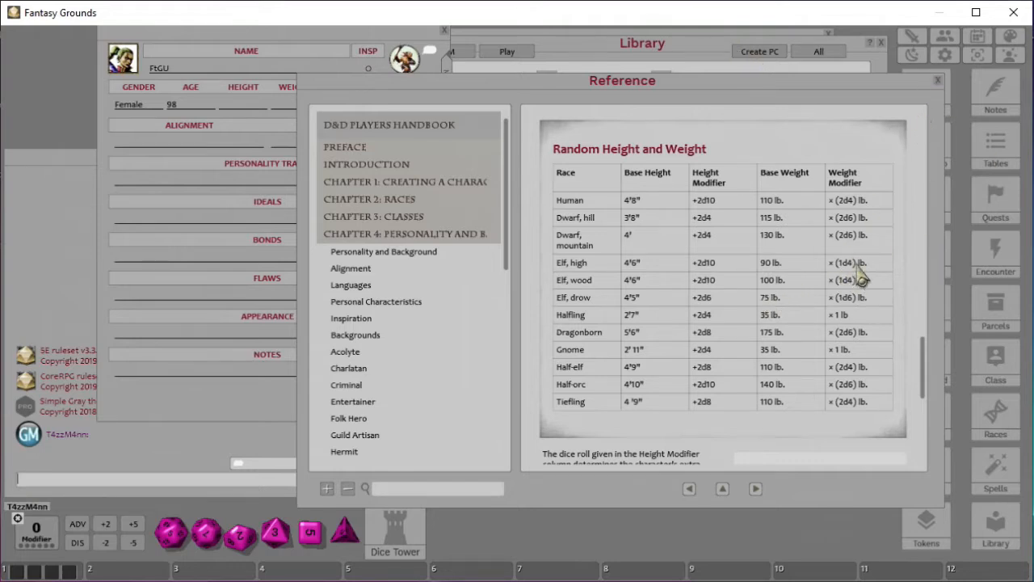
Close the reference manual and set the character's height to 5' 8" and weight to 150 lbs
{"action": "left_click", "coordinate": [938, 80]}
{"action": "left_click_drag", "start_coordinate": [348, 45], "coordinate": [760, 152]}
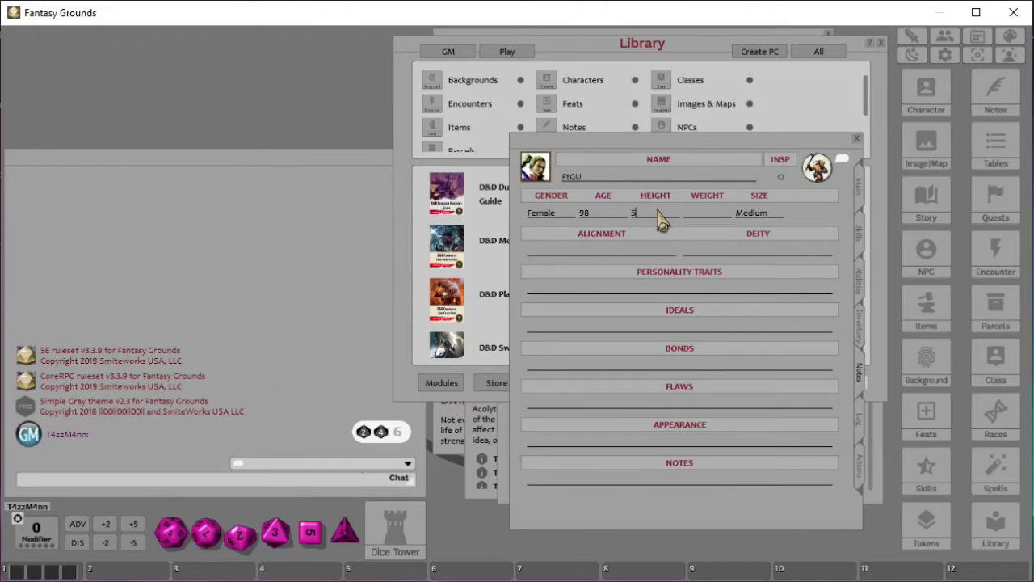
{"action": "type", "text": "\""}
{"action": "left_click_drag", "start_coordinate": [706, 160], "coordinate": [226, 87]}
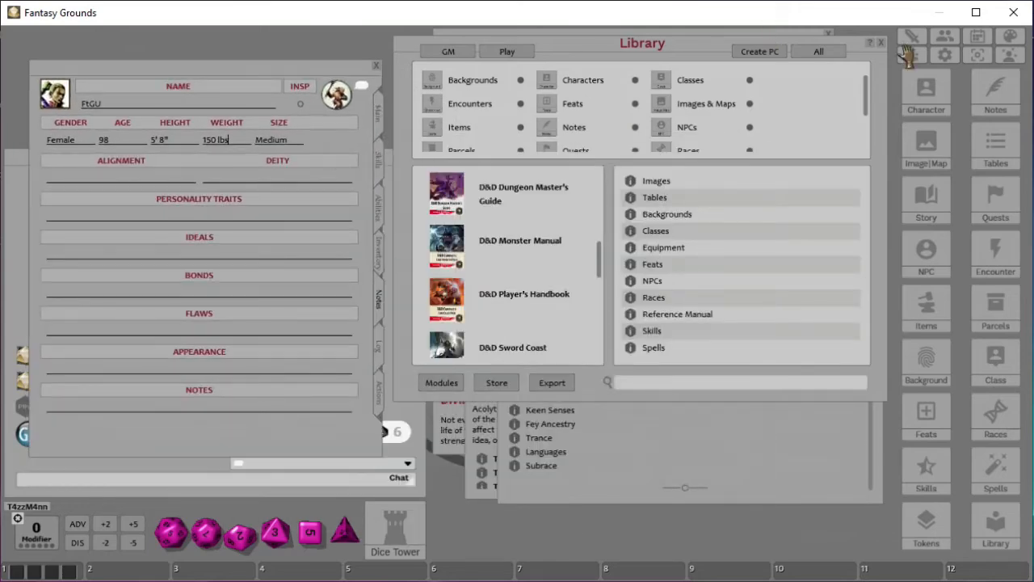
Close the Library and read the Alignment racial trait of the Elf race
{"action": "left_click", "coordinate": [881, 43]}
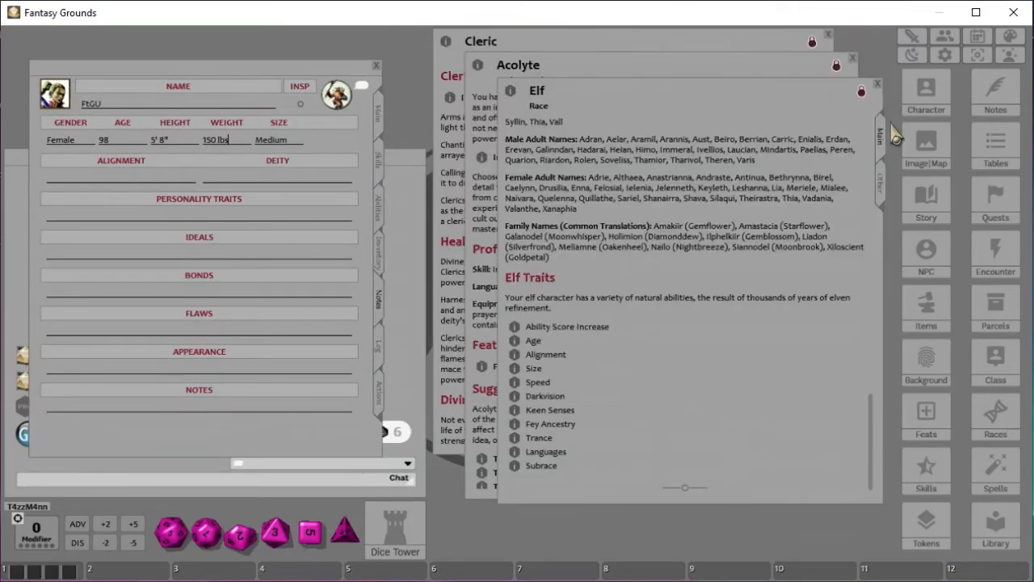
{"action": "left_click", "coordinate": [515, 355]}
{"action": "left_click_drag", "start_coordinate": [489, 212], "coordinate": [701, 66]}
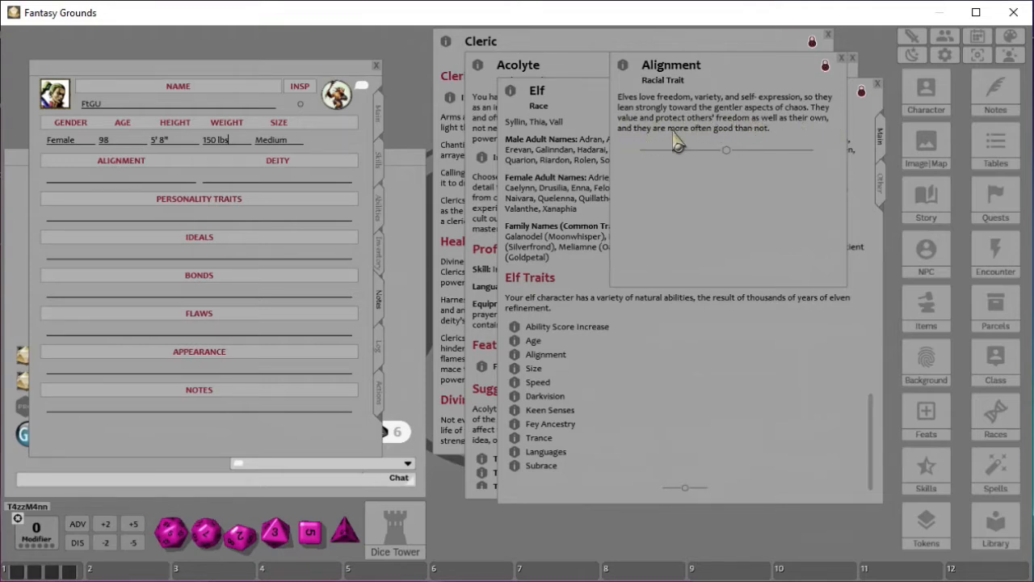
{"action": "left_click", "coordinate": [841, 59]}
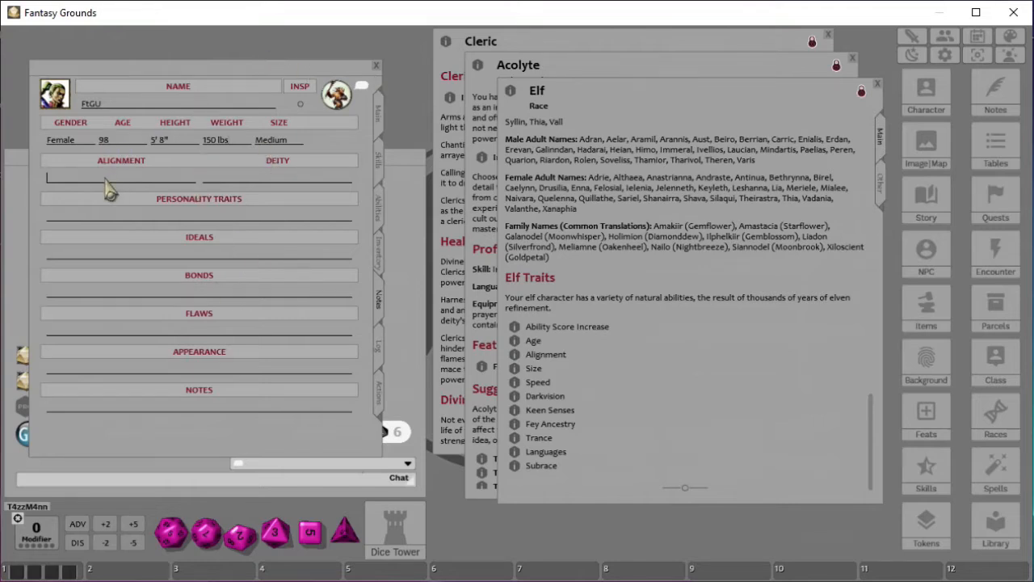
Set the character's alignment to Chaotic Good
{"action": "type", "text": "dhaotic "}
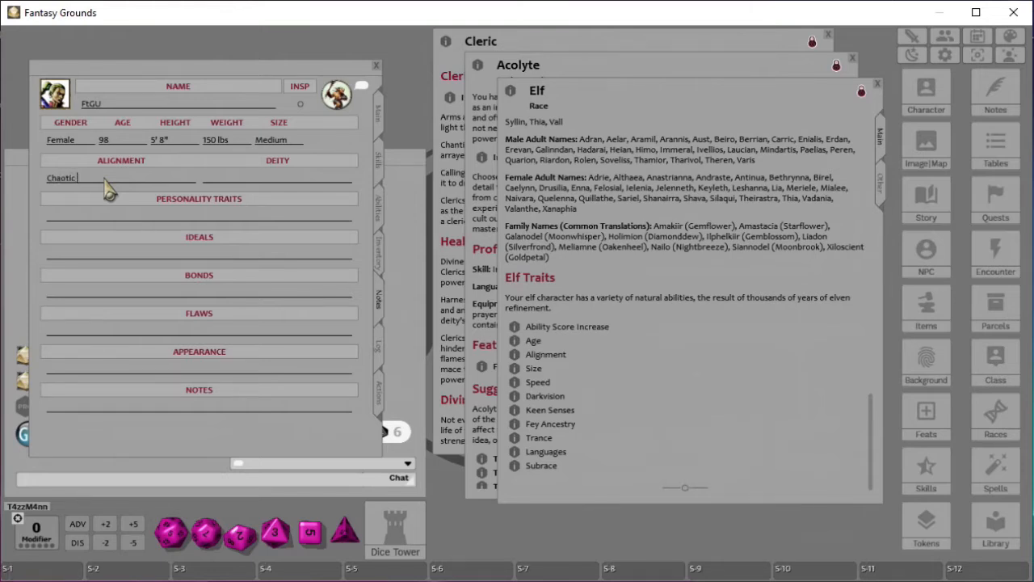
{"action": "type", "text": "Good"}
{"action": "key", "text": "Tab"}
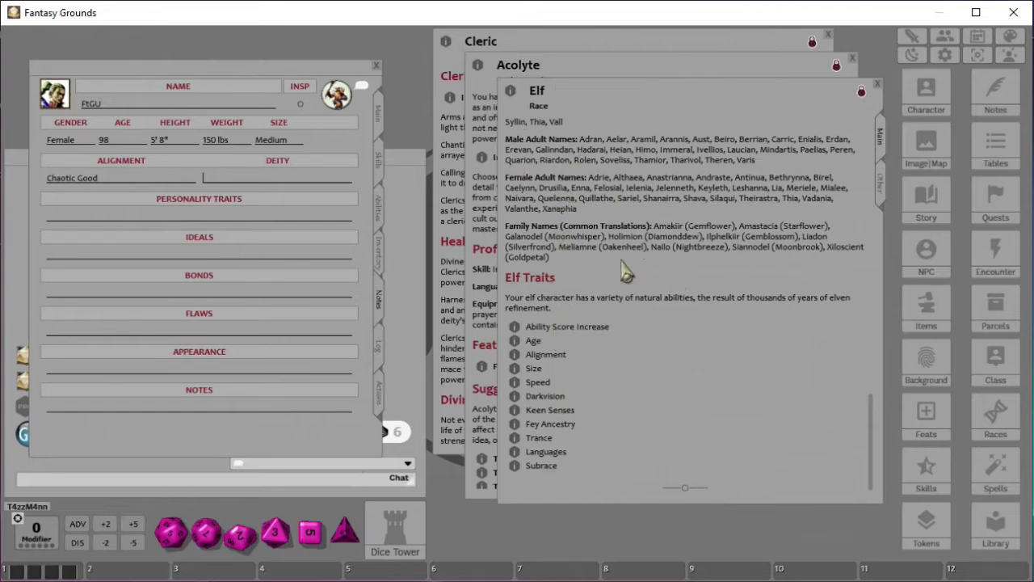
Look through the Cleric class description down to its list of divine domains
{"action": "left_click", "coordinate": [515, 43]}
{"action": "scroll", "coordinate": [571, 262], "scroll_direction": "down", "scroll_amount": 15}
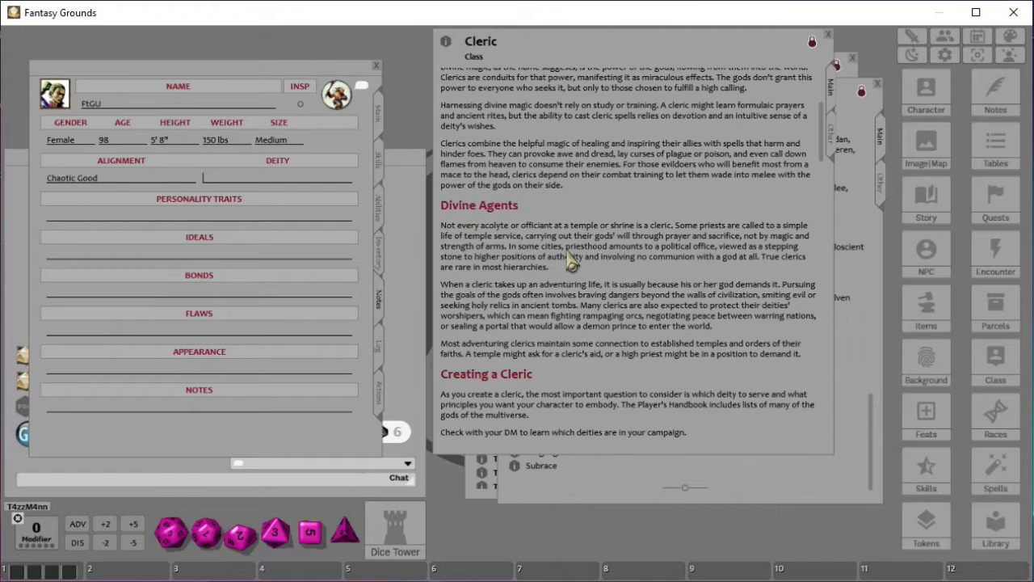
{"action": "scroll", "coordinate": [588, 269], "scroll_direction": "down", "scroll_amount": 15}
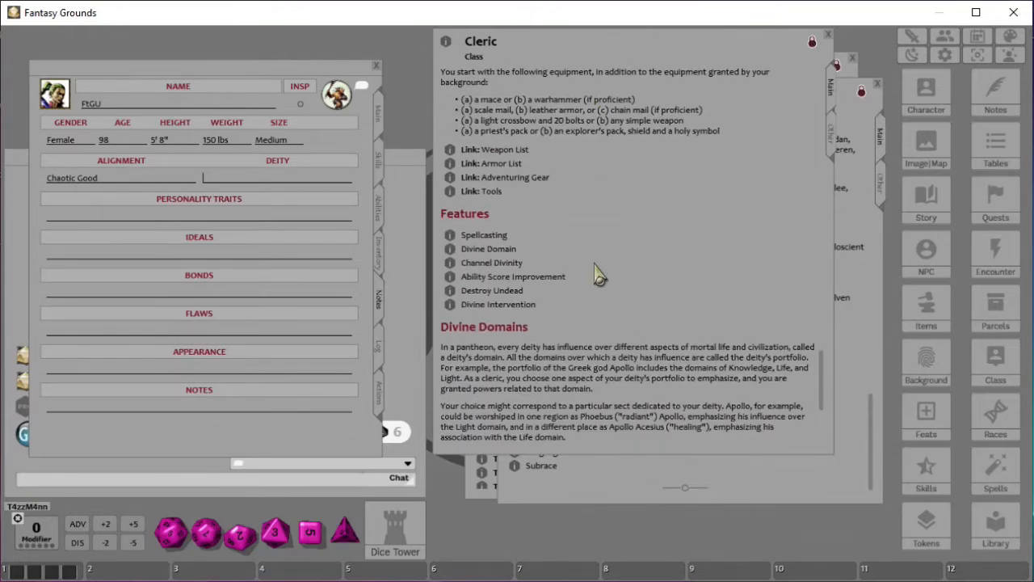
{"action": "scroll", "coordinate": [598, 276], "scroll_direction": "down", "scroll_amount": 4}
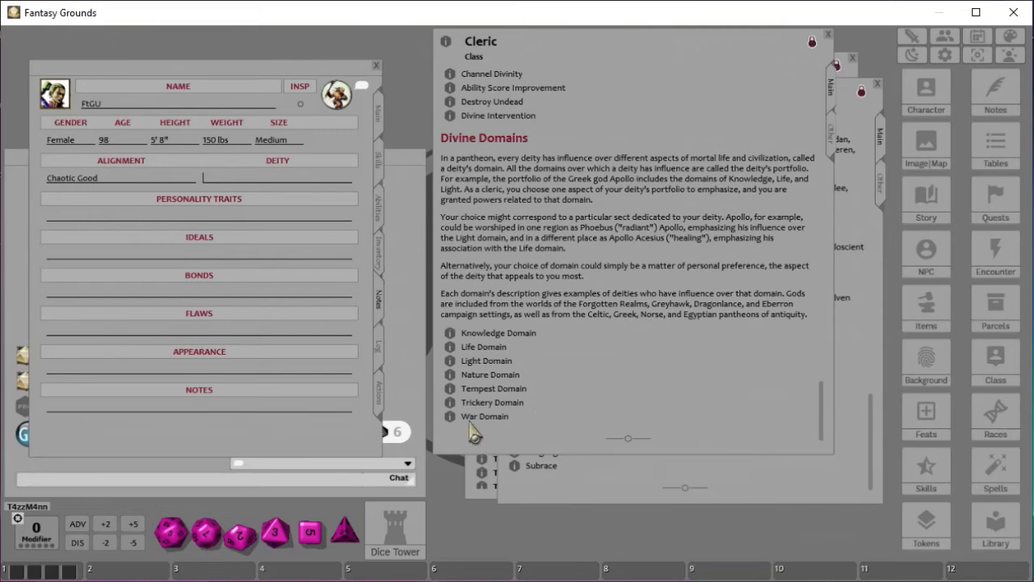
Read the Life Domain's deities, spells and features, close it and return to the beginning of the Cleric description
{"action": "left_click", "coordinate": [450, 346]}
{"action": "left_click_drag", "start_coordinate": [612, 459], "coordinate": [648, 132]}
{"action": "scroll", "coordinate": [637, 271], "scroll_direction": "down", "scroll_amount": 3}
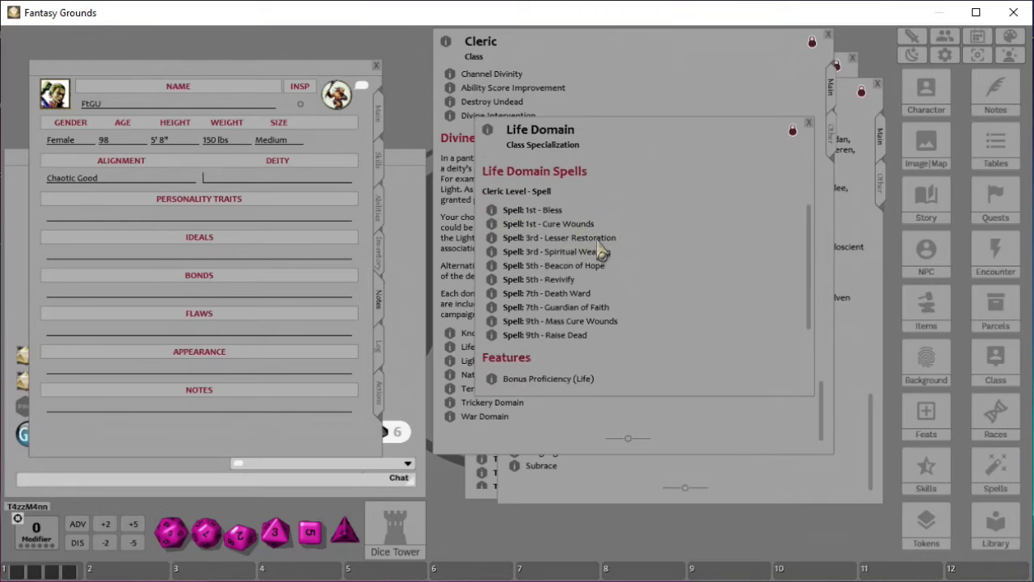
{"action": "scroll", "coordinate": [681, 331], "scroll_direction": "down", "scroll_amount": 3}
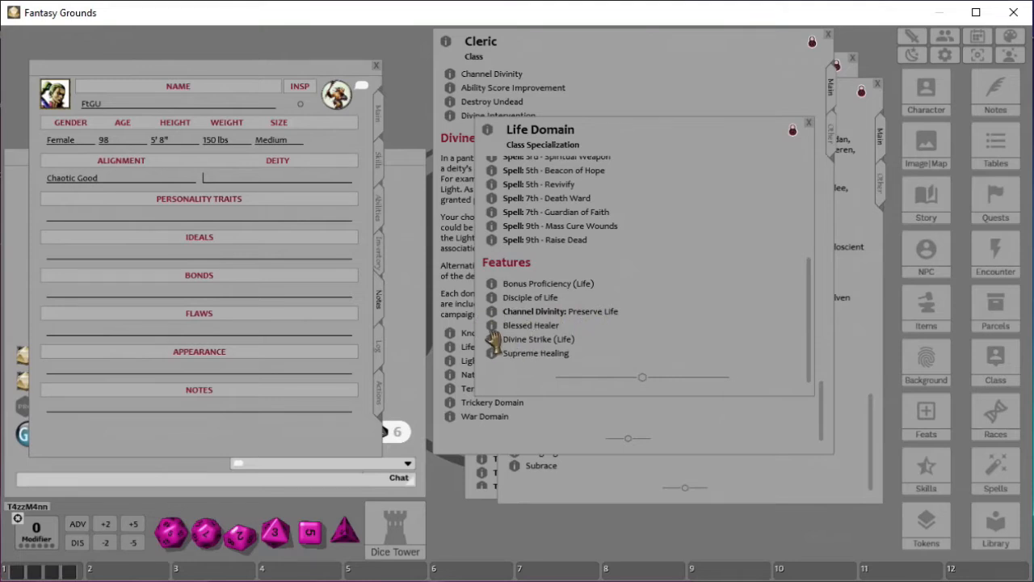
{"action": "scroll", "coordinate": [671, 323], "scroll_direction": "up", "scroll_amount": 5}
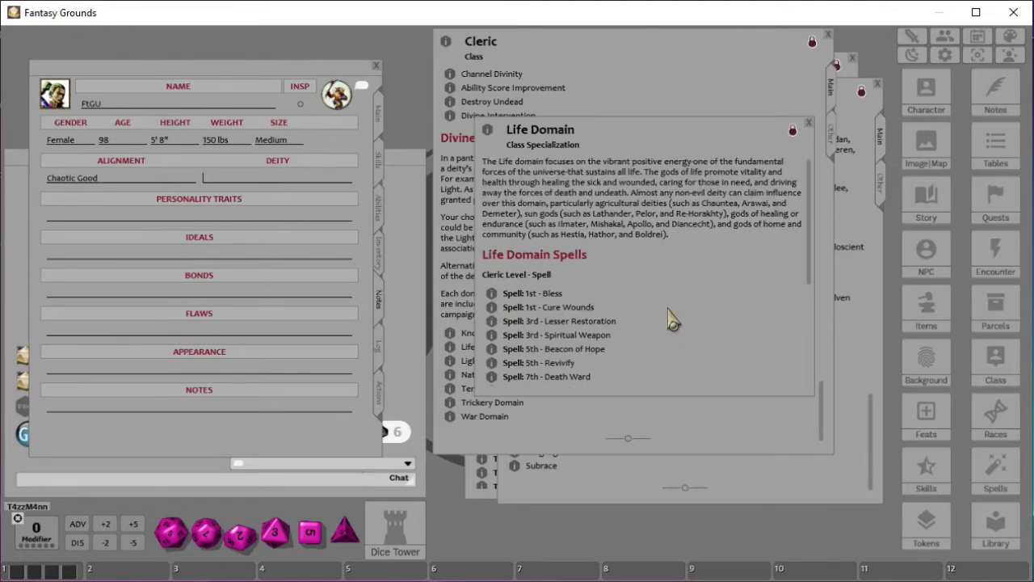
{"action": "left_click", "coordinate": [809, 124]}
{"action": "scroll", "coordinate": [663, 289], "scroll_direction": "up", "scroll_amount": 15}
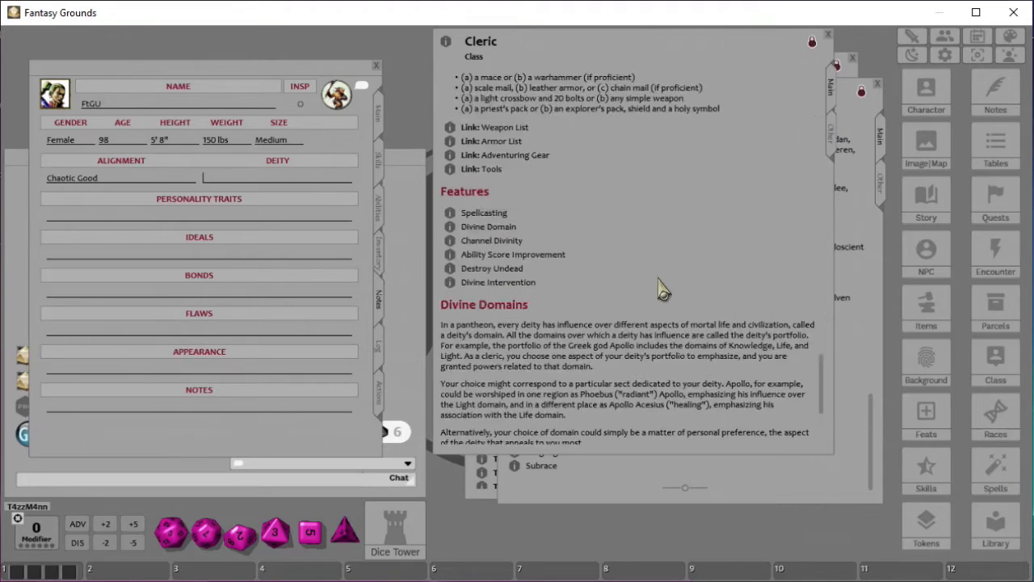
{"action": "scroll", "coordinate": [662, 288], "scroll_direction": "up", "scroll_amount": 15}
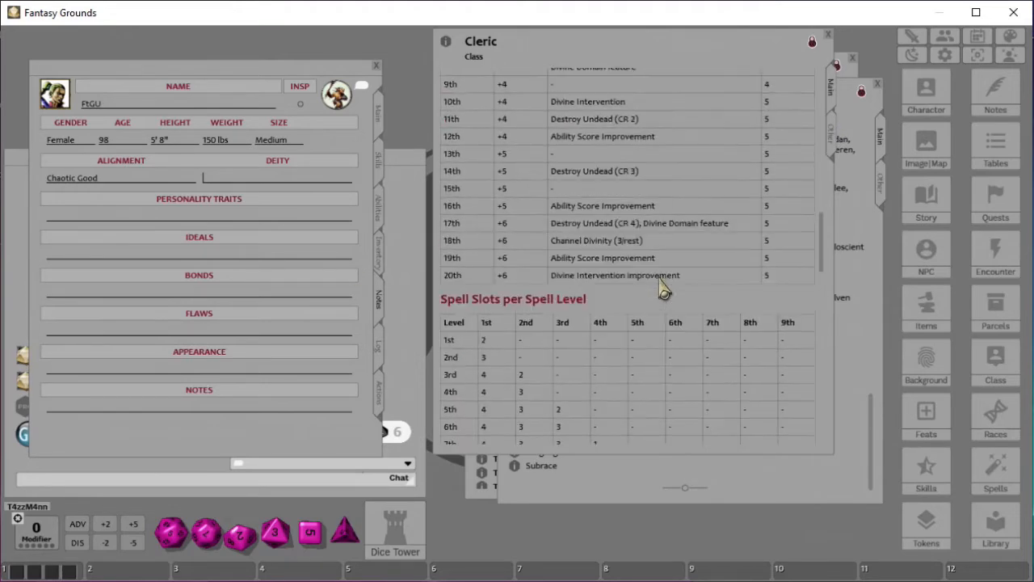
{"action": "scroll", "coordinate": [663, 289], "scroll_direction": "up", "scroll_amount": 12}
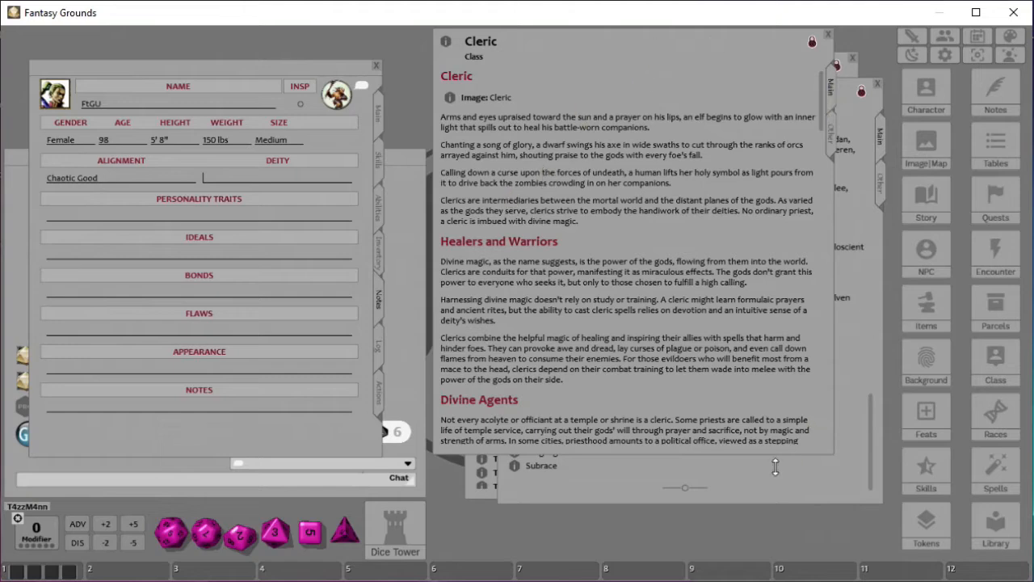
Open the Acolyte background's Personality Trait table and place it beside the character sheet
{"action": "left_click", "coordinate": [758, 491]}
{"action": "left_click", "coordinate": [479, 495]}
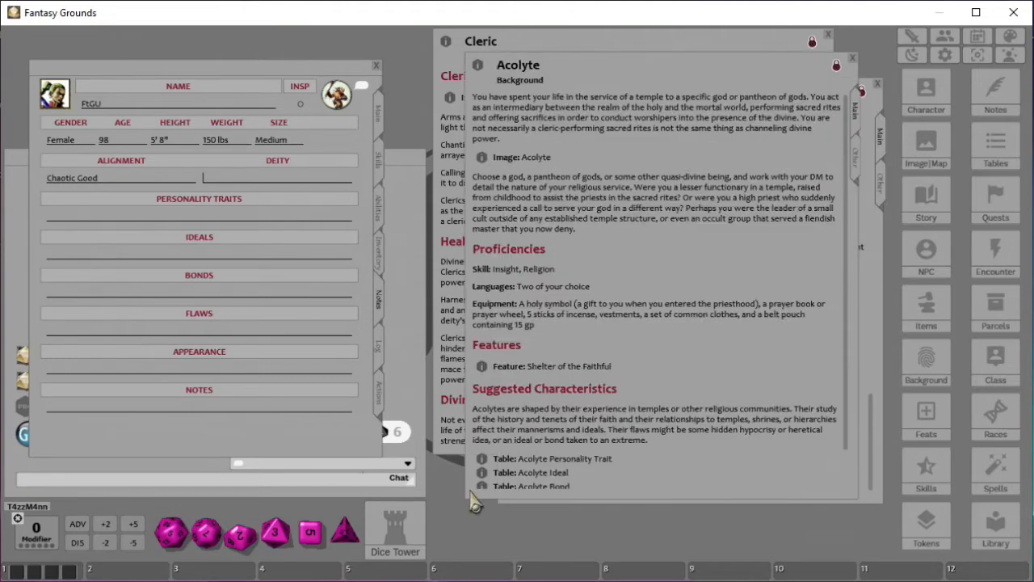
{"action": "scroll", "coordinate": [701, 274], "scroll_direction": "down", "scroll_amount": 1}
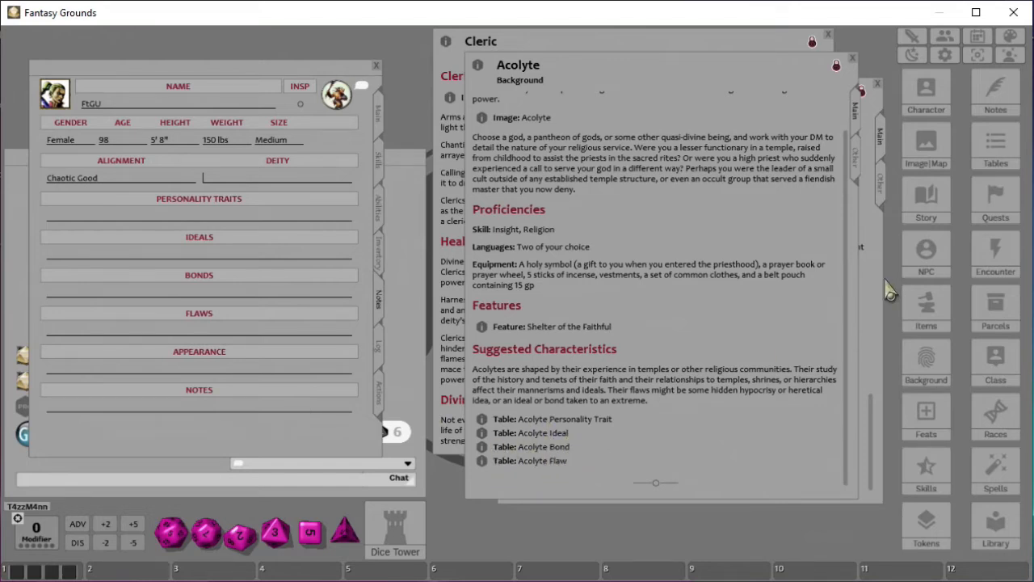
{"action": "left_click", "coordinate": [482, 421]}
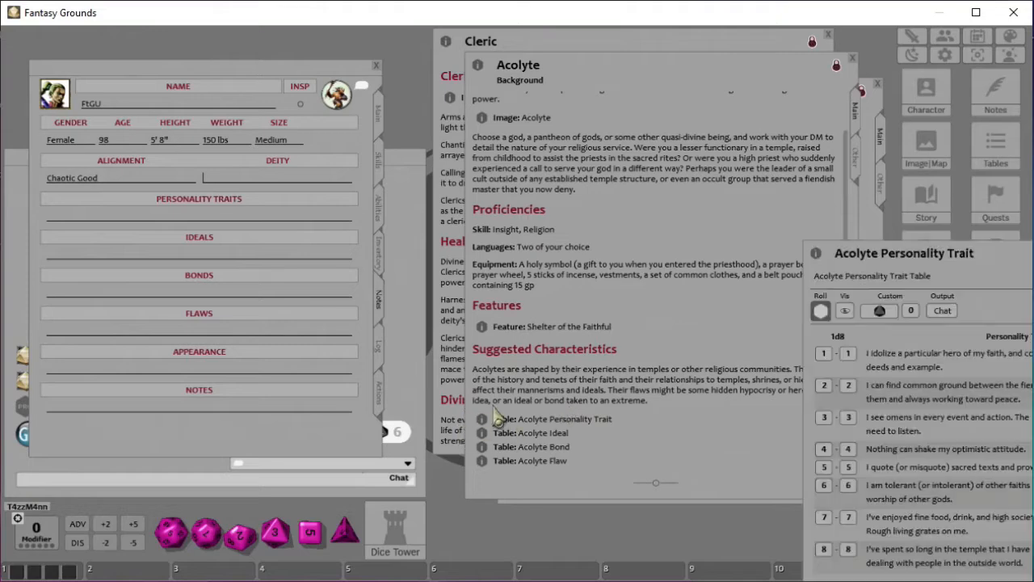
{"action": "left_click_drag", "start_coordinate": [909, 263], "coordinate": [556, 99]}
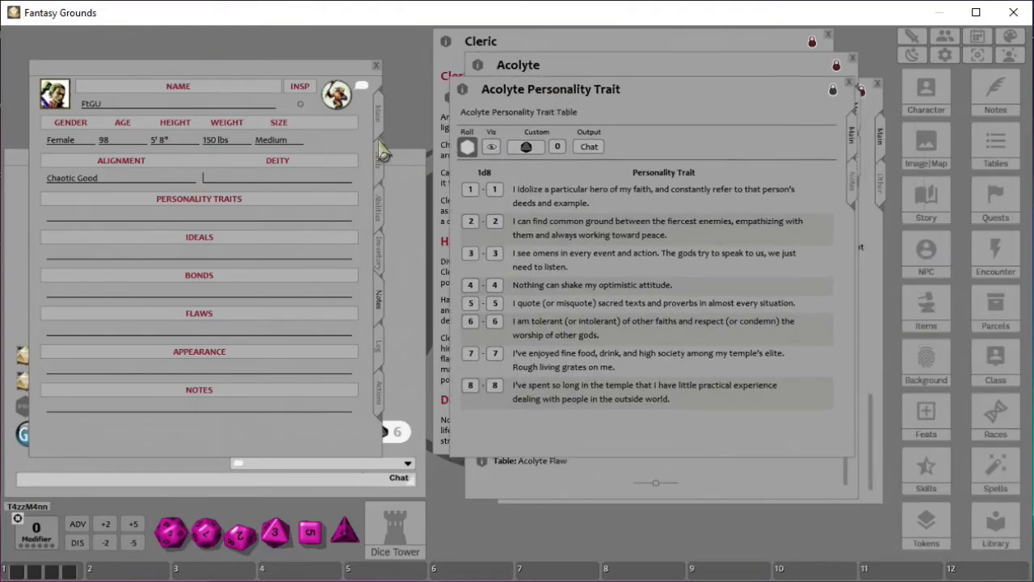
{"action": "left_click_drag", "start_coordinate": [250, 69], "coordinate": [242, 38]}
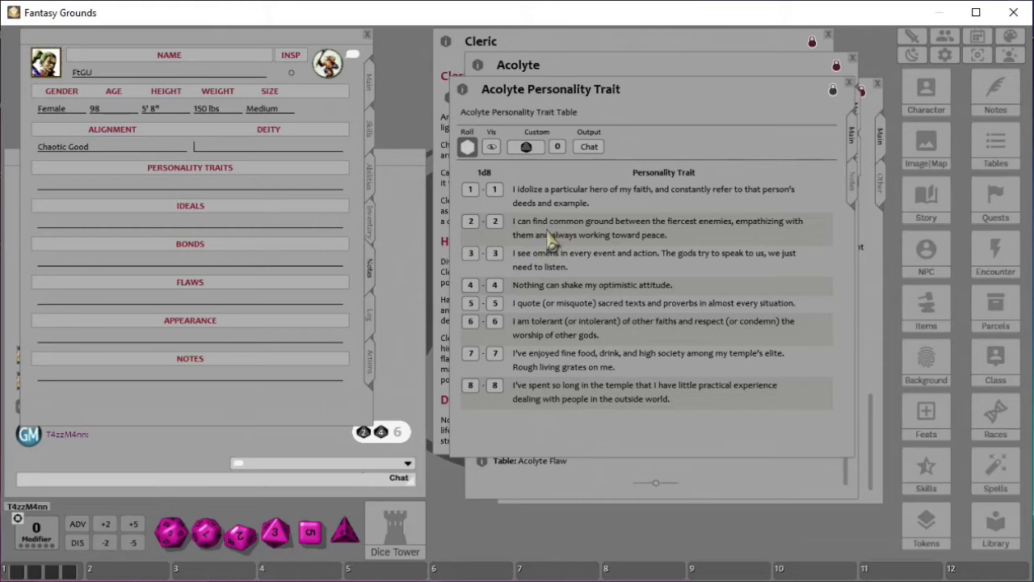
Roll on the Acolyte Personality Trait table, copy entry 8 about little practical experience into Personality Traits, and close the table
{"action": "left_click", "coordinate": [467, 146]}
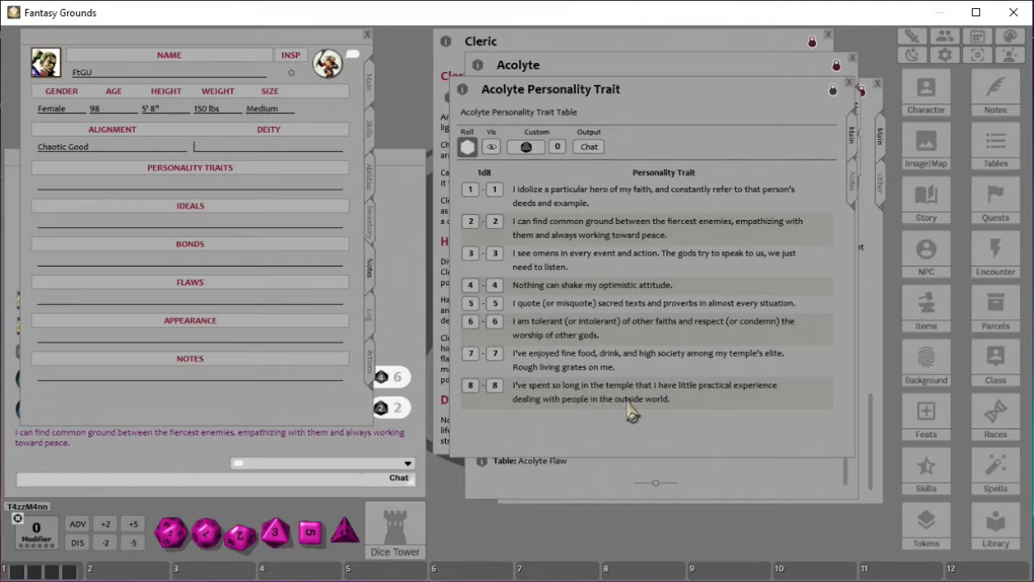
{"action": "left_click_drag", "start_coordinate": [608, 398], "coordinate": [202, 192]}
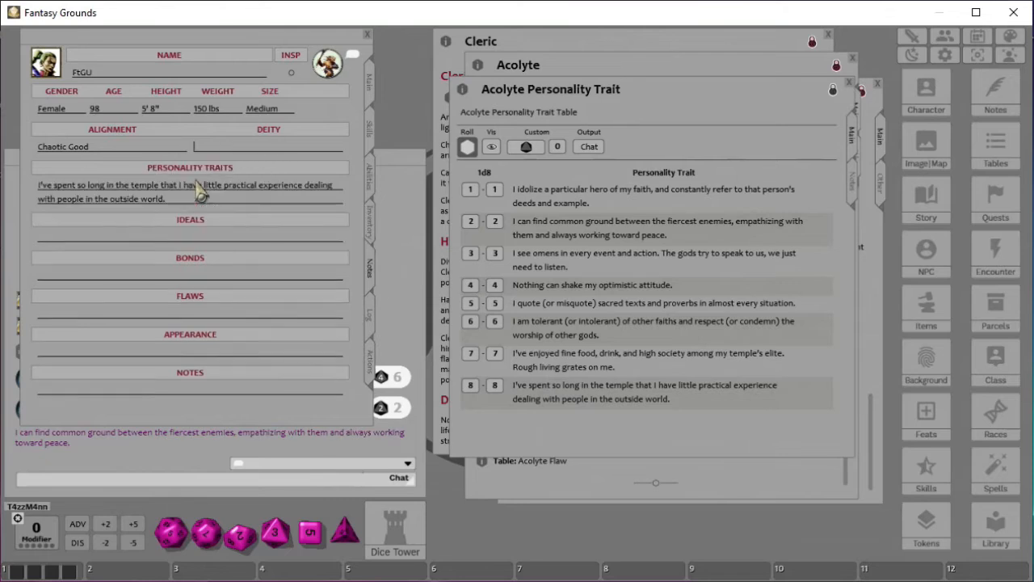
{"action": "left_click", "coordinate": [849, 85]}
Open the Acolyte Ideal table, roll on it and copy the Charity entry into the character's Ideals
{"action": "left_click", "coordinate": [482, 432]}
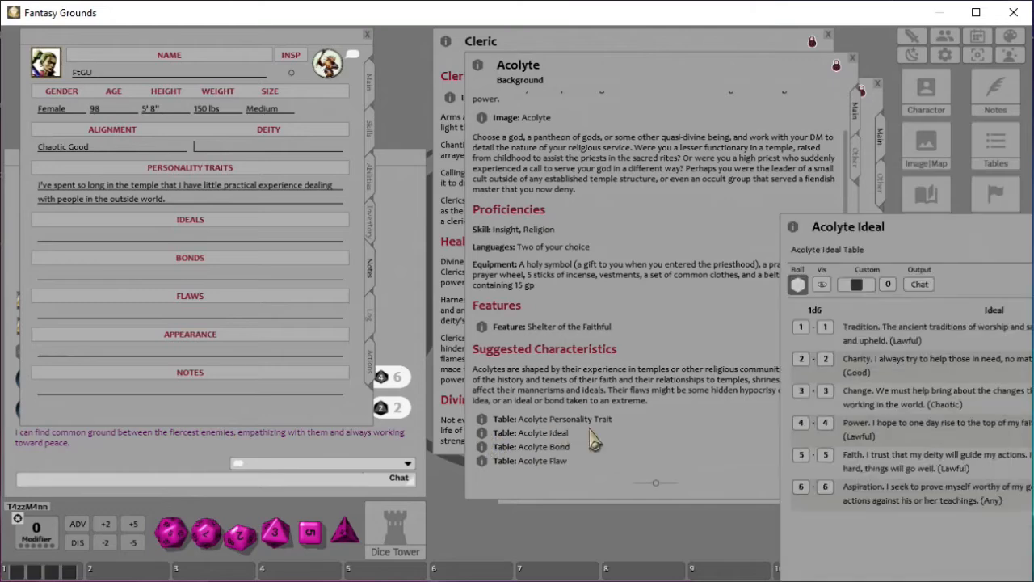
{"action": "left_click_drag", "start_coordinate": [863, 230], "coordinate": [569, 104]}
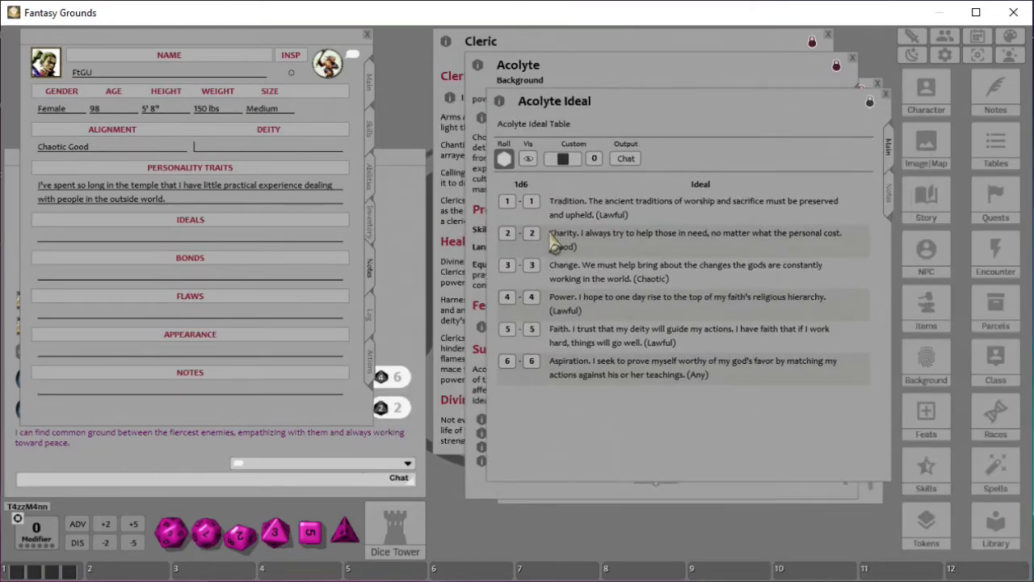
{"action": "left_click", "coordinate": [504, 159]}
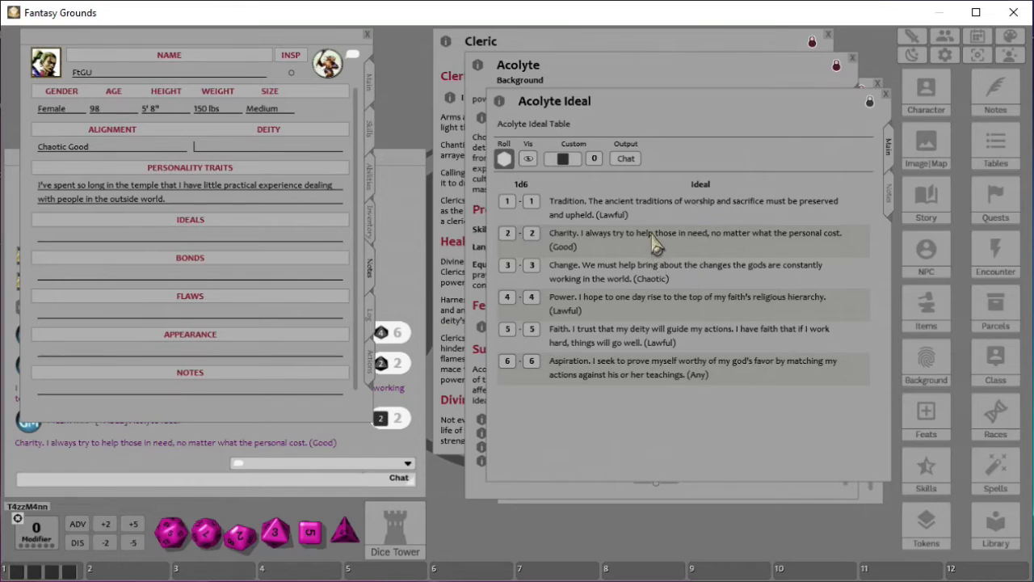
{"action": "left_click_drag", "start_coordinate": [486, 251], "coordinate": [184, 251]}
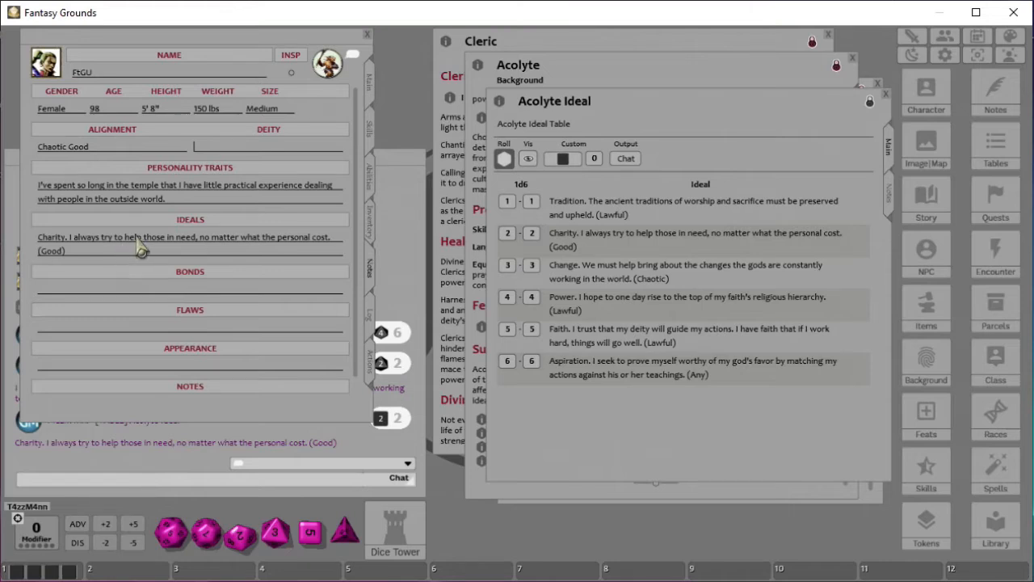
Close the Ideal table, roll on the Acolyte Bond table, copy "Everything I do is for the common people" into Bonds, and close it
{"action": "left_click", "coordinate": [886, 96]}
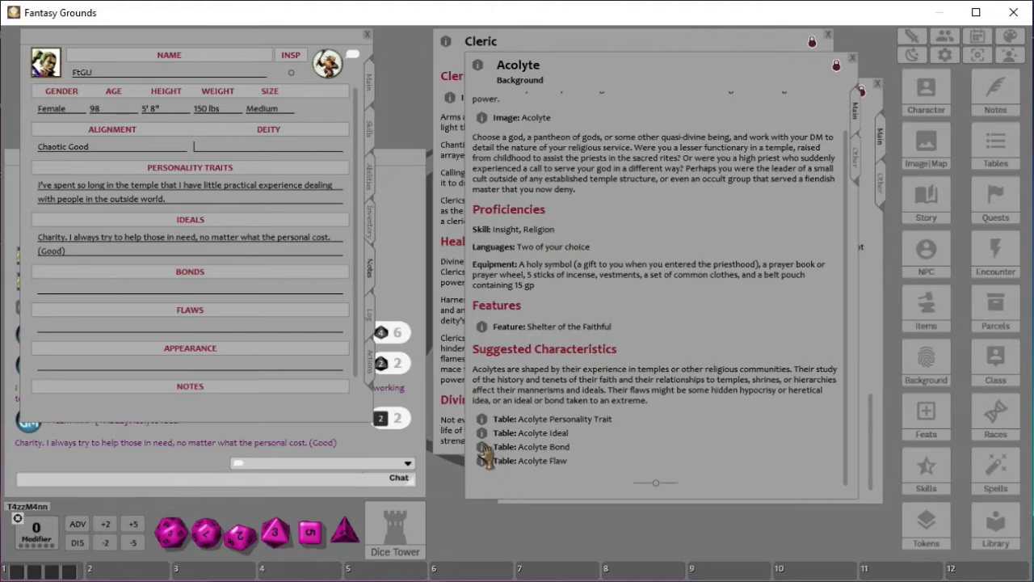
{"action": "left_click", "coordinate": [483, 449]}
{"action": "left_click_drag", "start_coordinate": [970, 211], "coordinate": [633, 79]}
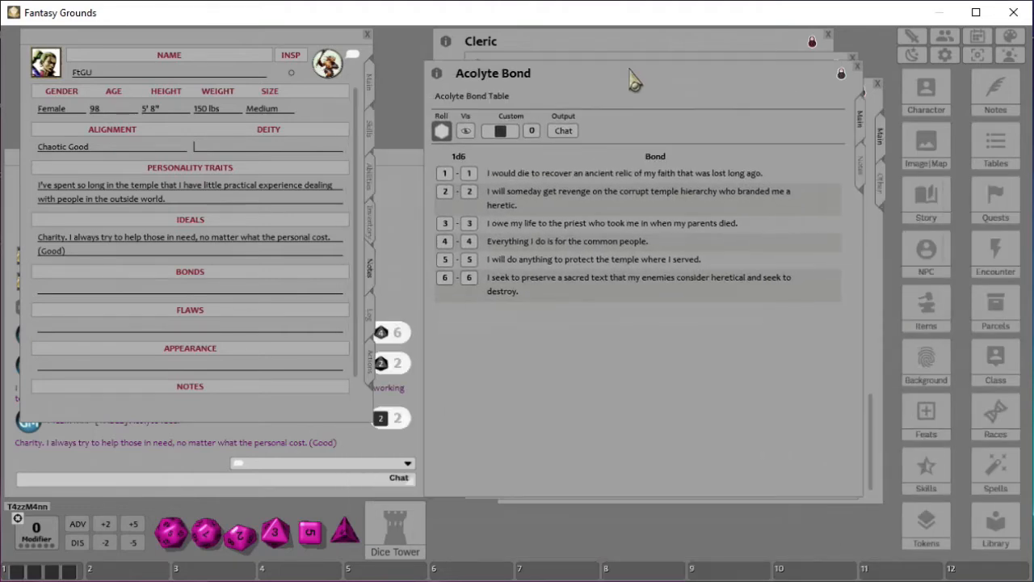
{"action": "left_click", "coordinate": [441, 131]}
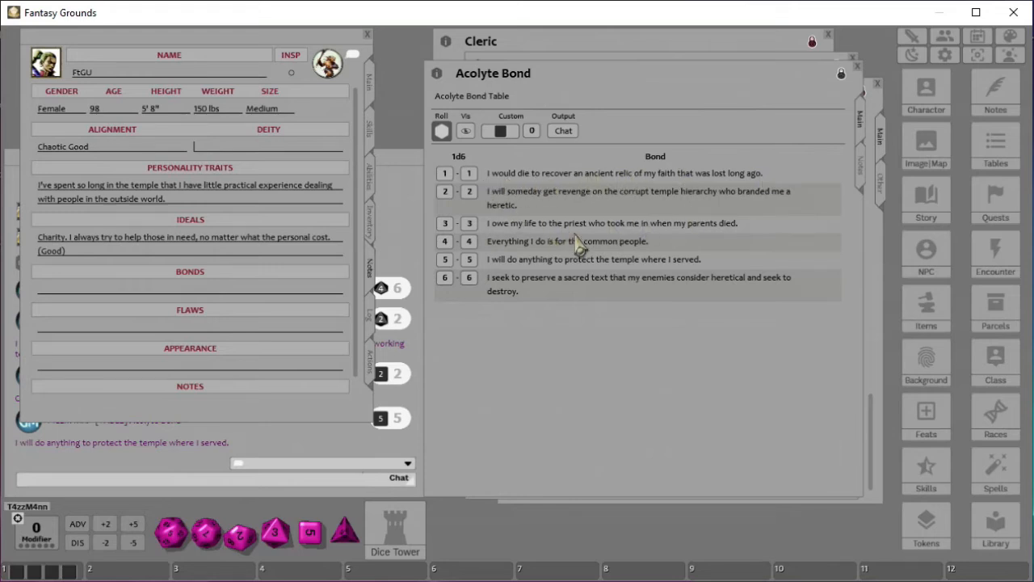
{"action": "left_click_drag", "start_coordinate": [588, 242], "coordinate": [273, 296]}
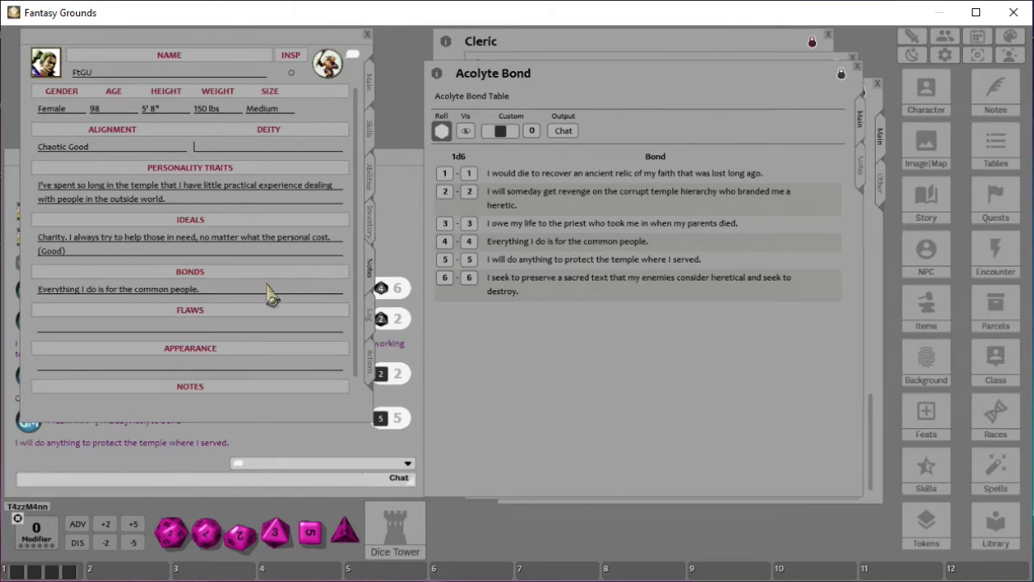
{"action": "left_click", "coordinate": [857, 67]}
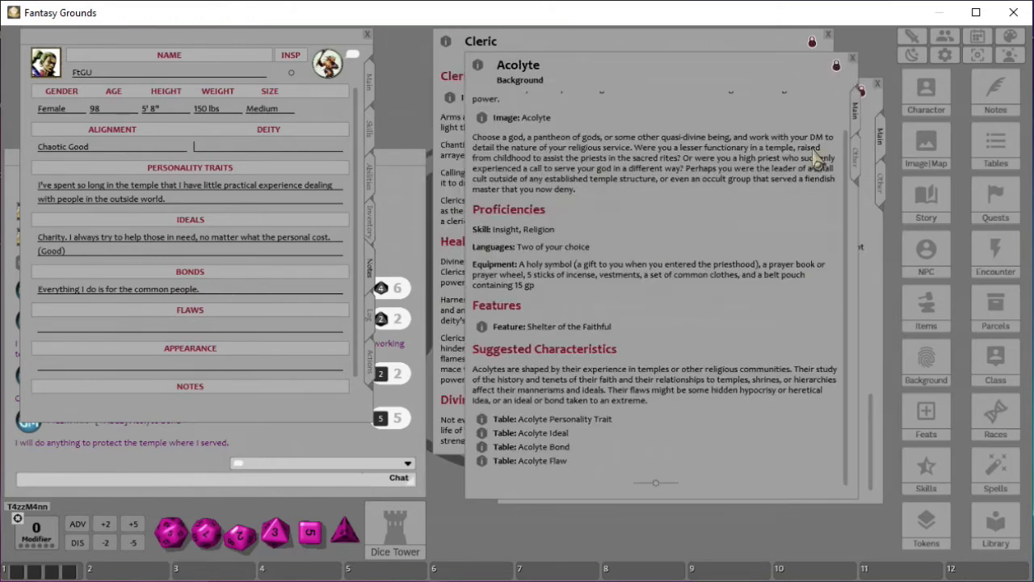
Roll on the Acolyte Flaw table and copy entry 6, about becoming obsessed with a goal, into the character's Flaws
{"action": "left_click", "coordinate": [481, 460]}
{"action": "left_click_drag", "start_coordinate": [961, 243], "coordinate": [626, 132]}
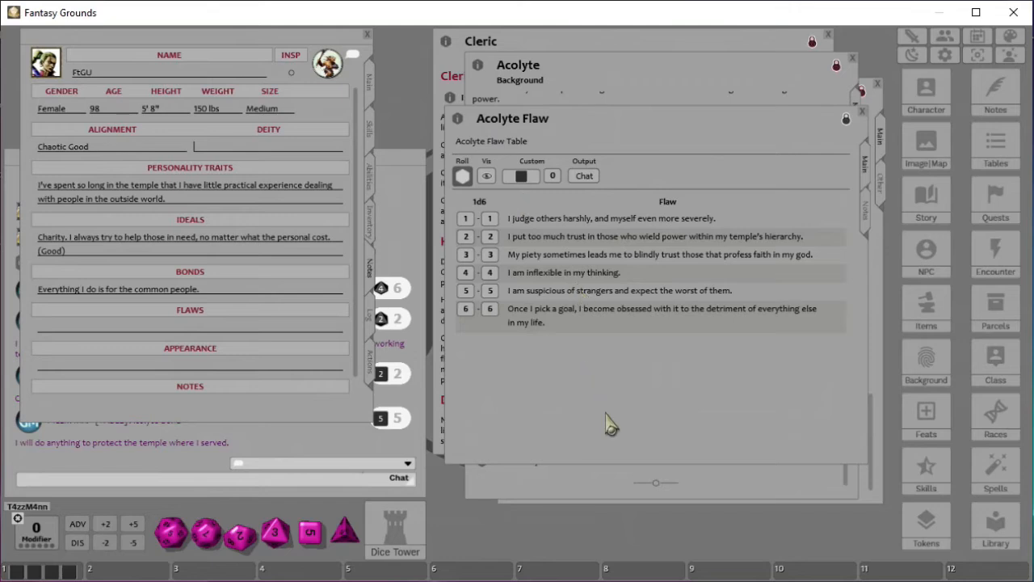
{"action": "left_click", "coordinate": [462, 176]}
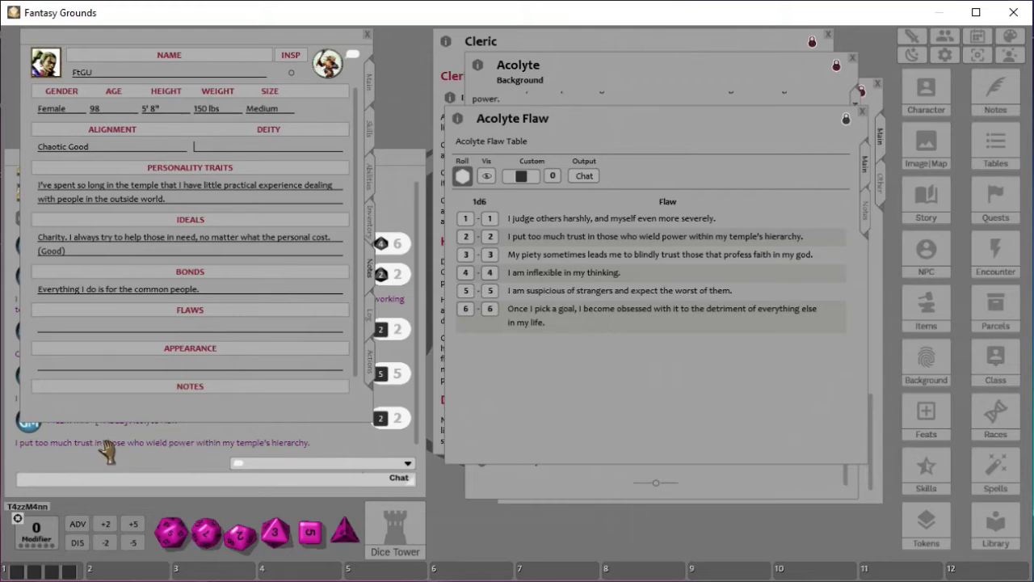
{"action": "left_click_drag", "start_coordinate": [107, 452], "coordinate": [235, 336]}
{"action": "left_click_drag", "start_coordinate": [223, 330], "coordinate": [140, 343]}
{"action": "left_click_drag", "start_coordinate": [561, 316], "coordinate": [167, 336]}
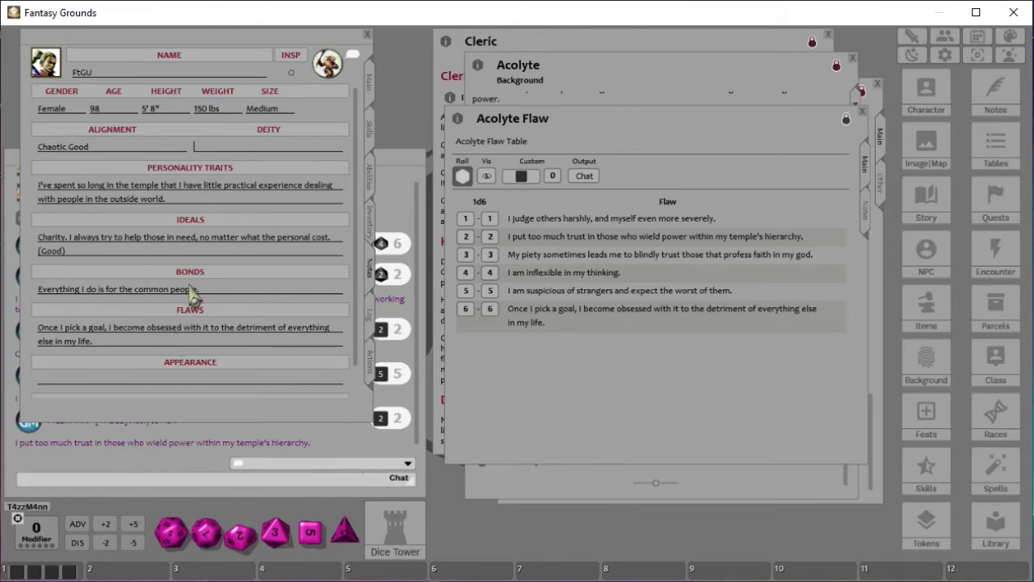
{"action": "scroll", "coordinate": [215, 261], "scroll_direction": "down", "scroll_amount": 1}
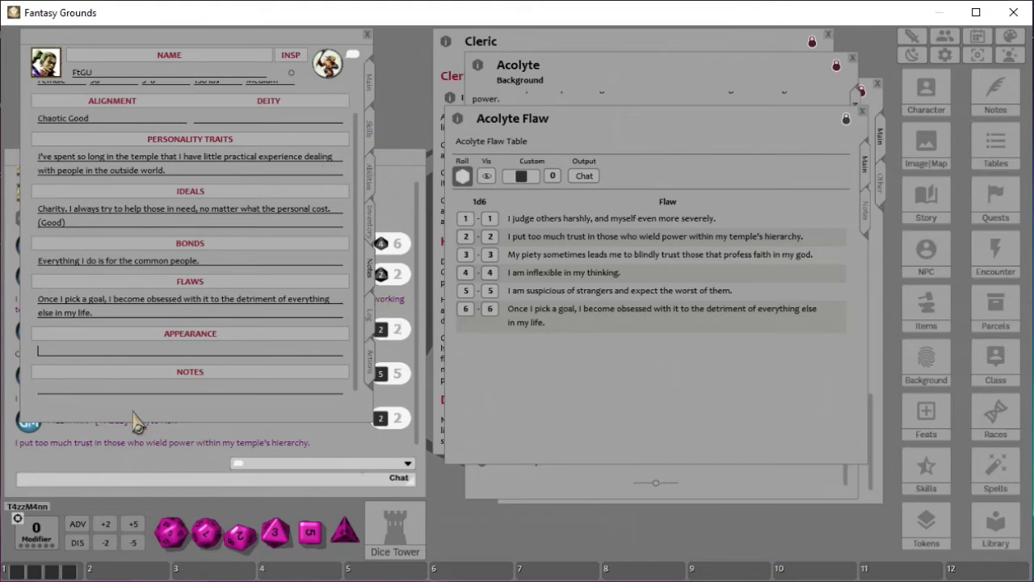
Show the character's weapons and spells, close the Acolyte Flaw table and move the character sheet clear of the chat log
{"action": "left_click", "coordinate": [370, 321]}
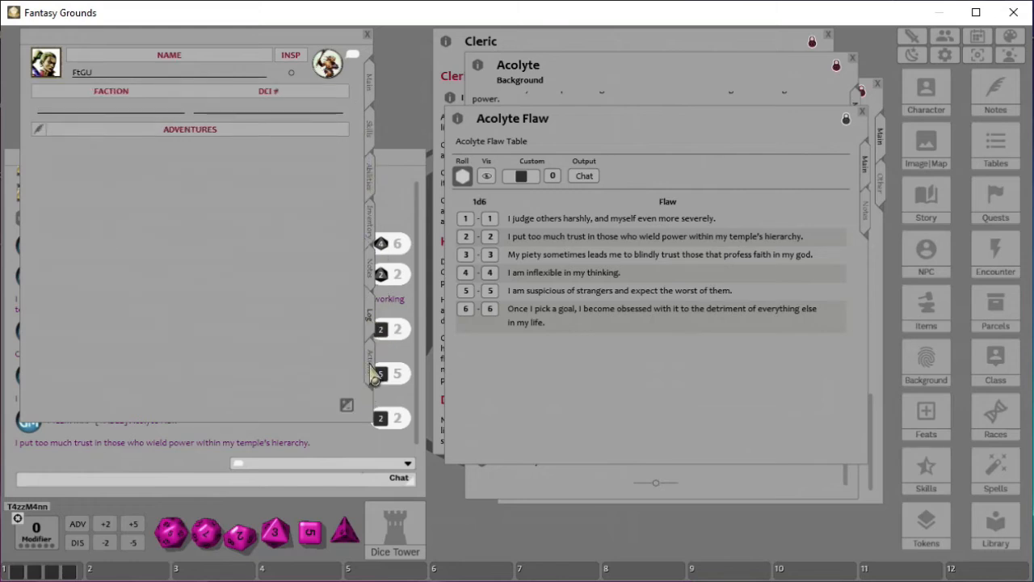
{"action": "left_click", "coordinate": [373, 375]}
{"action": "left_click_drag", "start_coordinate": [206, 54], "coordinate": [229, 60]}
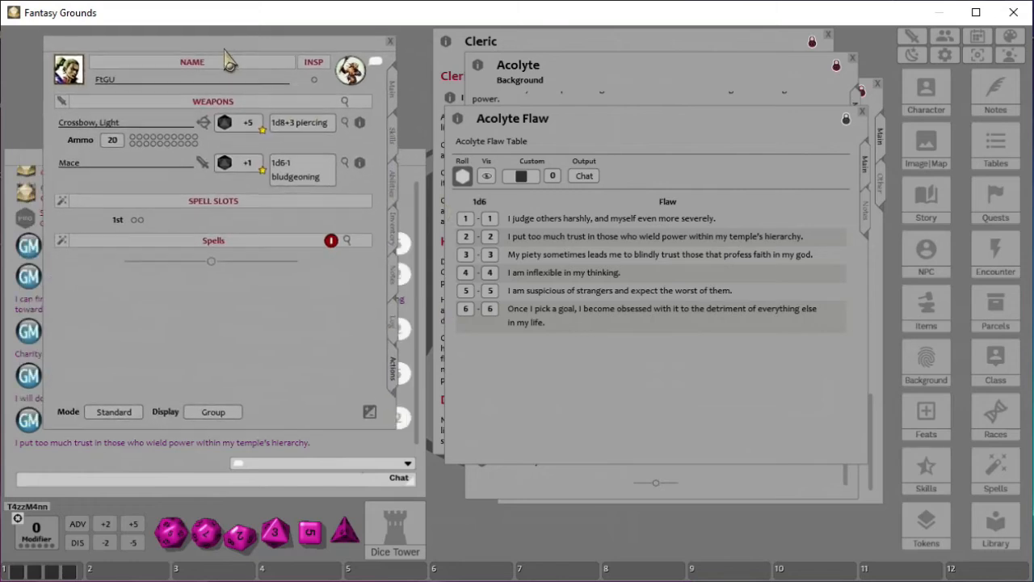
{"action": "left_click", "coordinate": [862, 112]}
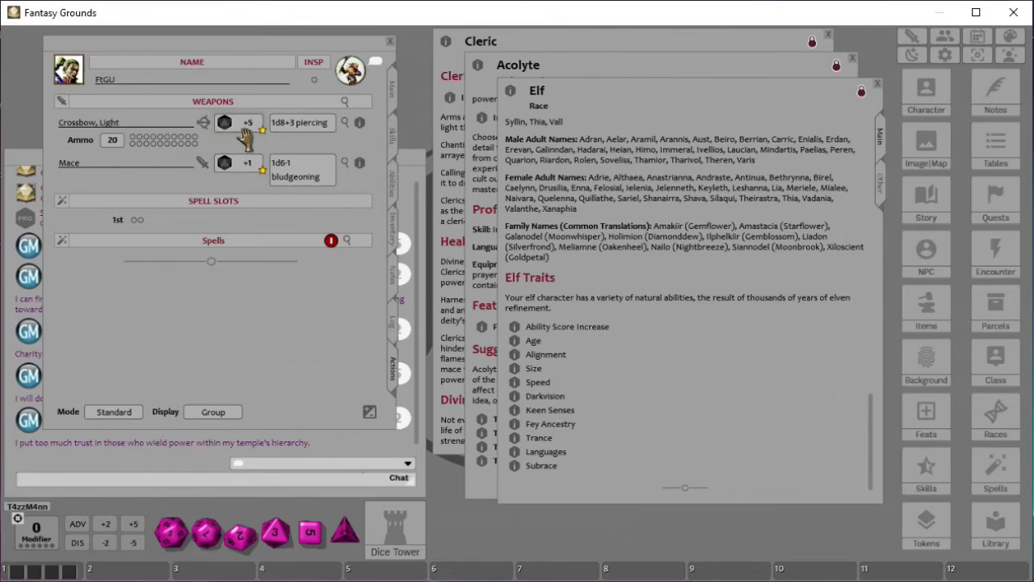
{"action": "left_click_drag", "start_coordinate": [207, 57], "coordinate": [676, 182]}
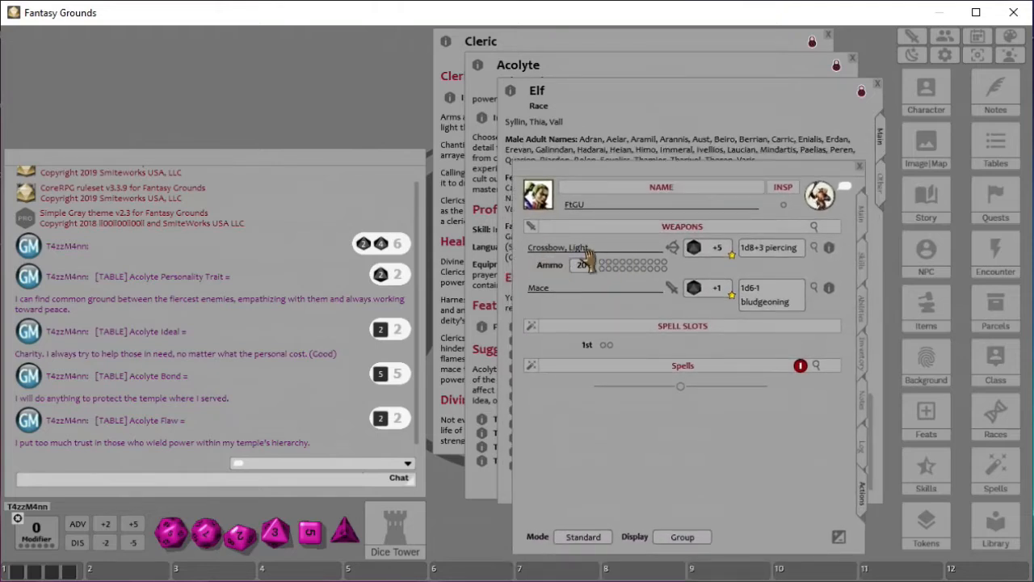
Roll an attack and piercing damage with the light crossbow, and clear its used ammunition mark
{"action": "left_click_drag", "start_coordinate": [700, 250], "coordinate": [173, 393]}
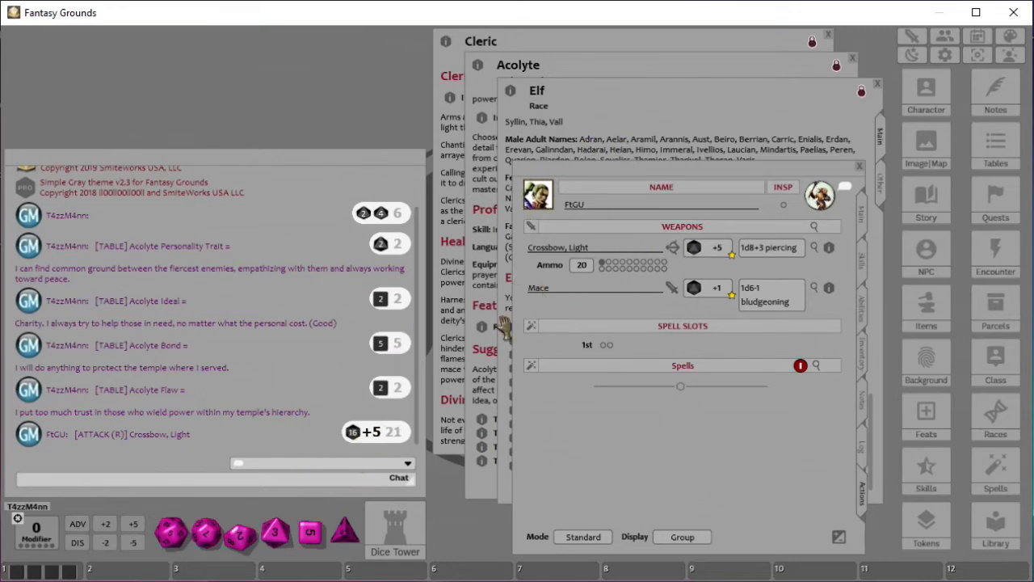
{"action": "double_click", "coordinate": [767, 247]}
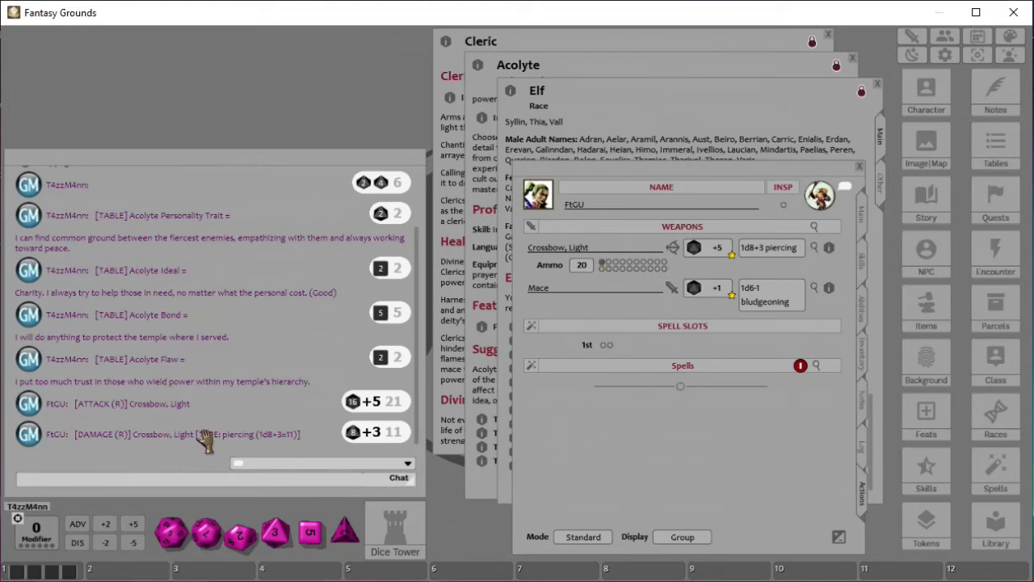
{"action": "left_click", "coordinate": [636, 266]}
{"action": "double_click", "coordinate": [583, 266]}
{"action": "type", "text": "17"}
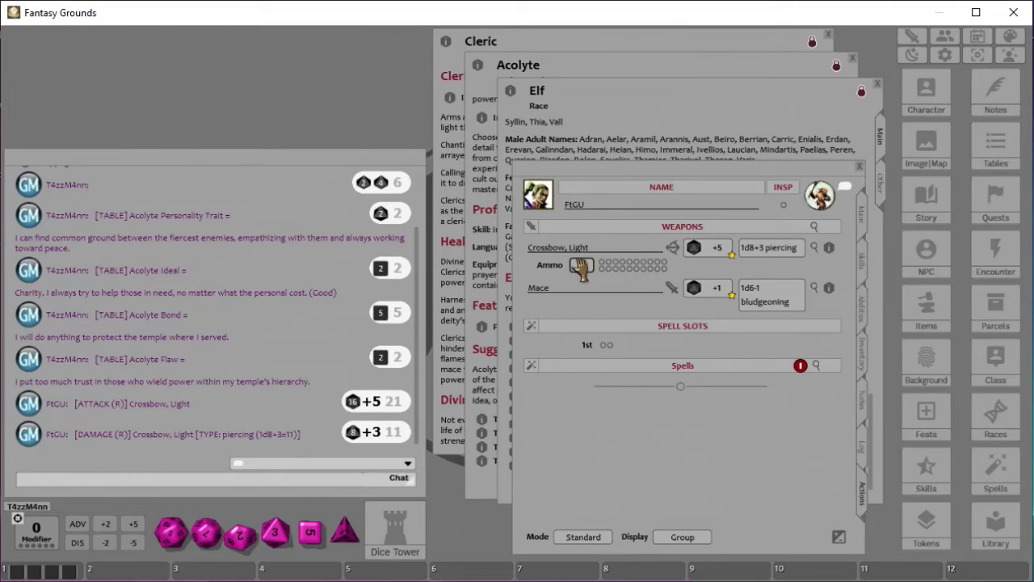
Shorten the light crossbow's name in the weapons list to Crossbow
{"action": "left_click", "coordinate": [620, 288]}
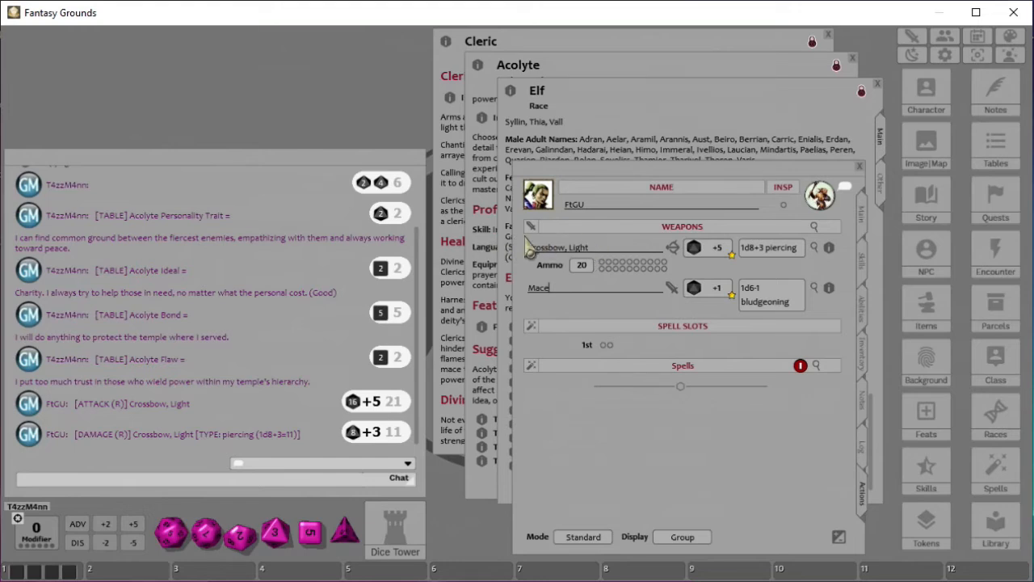
{"action": "left_click", "coordinate": [594, 247]}
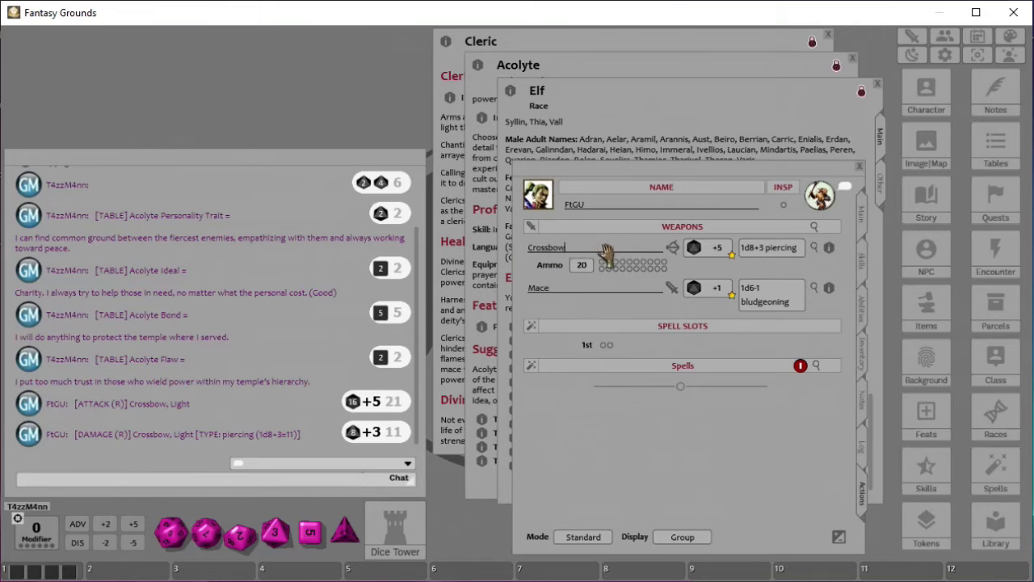
{"action": "left_click", "coordinate": [567, 289]}
Check the crossbow's entry in the inventory, return to the weapons list and briefly view its editing controls
{"action": "left_click", "coordinate": [863, 360]}
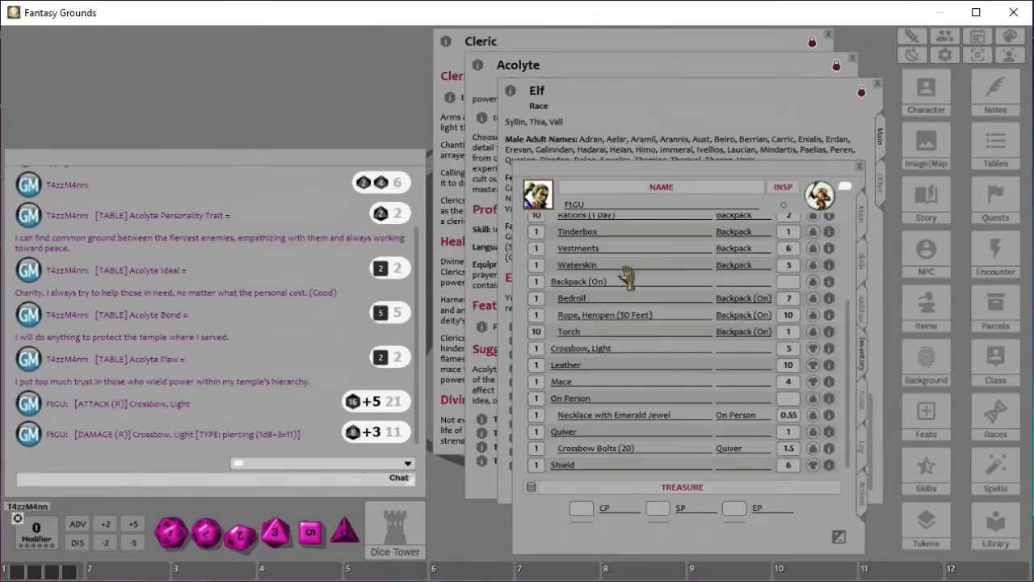
{"action": "scroll", "coordinate": [630, 279], "scroll_direction": "down", "scroll_amount": 1}
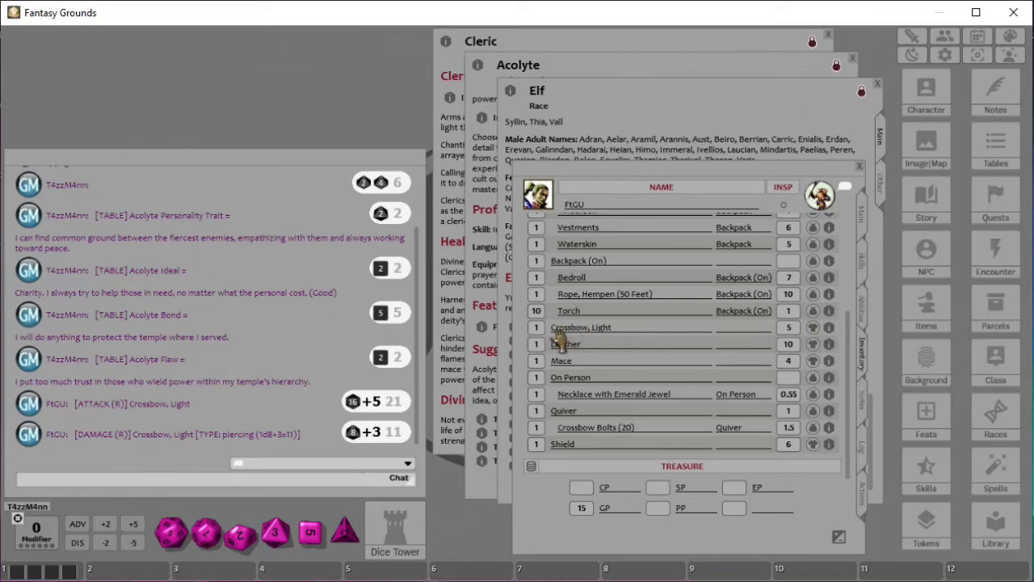
{"action": "left_click", "coordinate": [813, 328]}
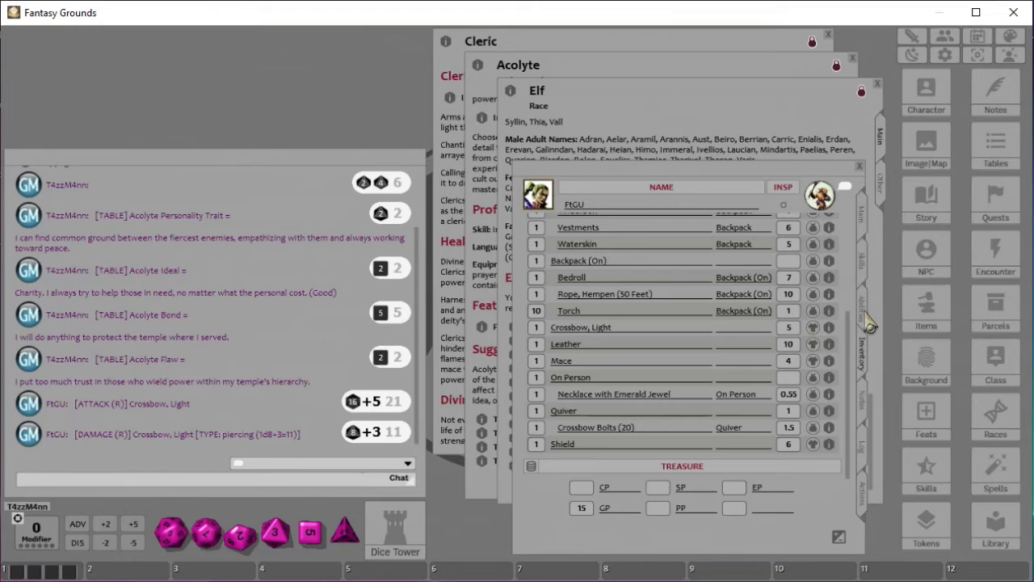
{"action": "left_click", "coordinate": [864, 501]}
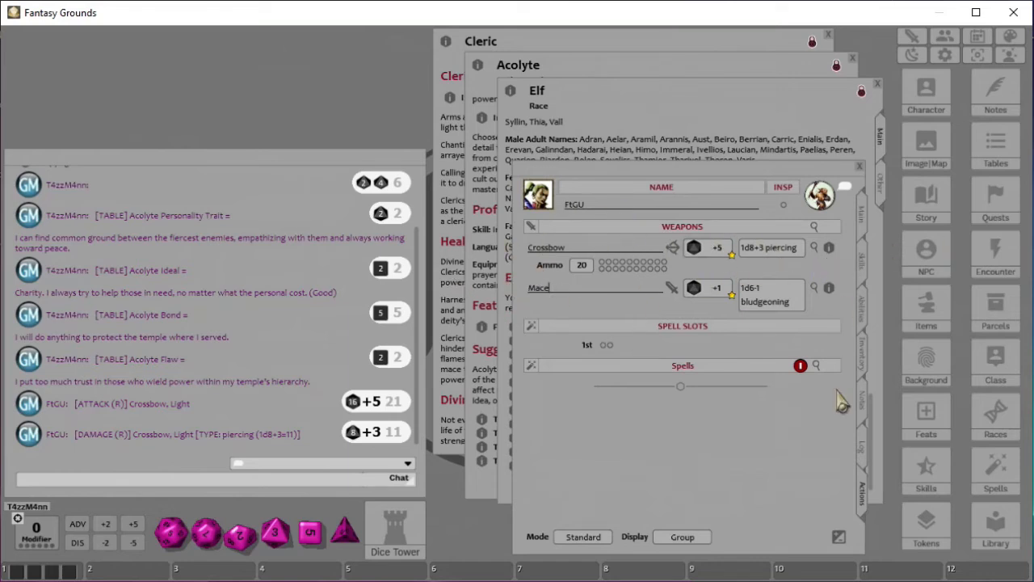
{"action": "left_click", "coordinate": [840, 537]}
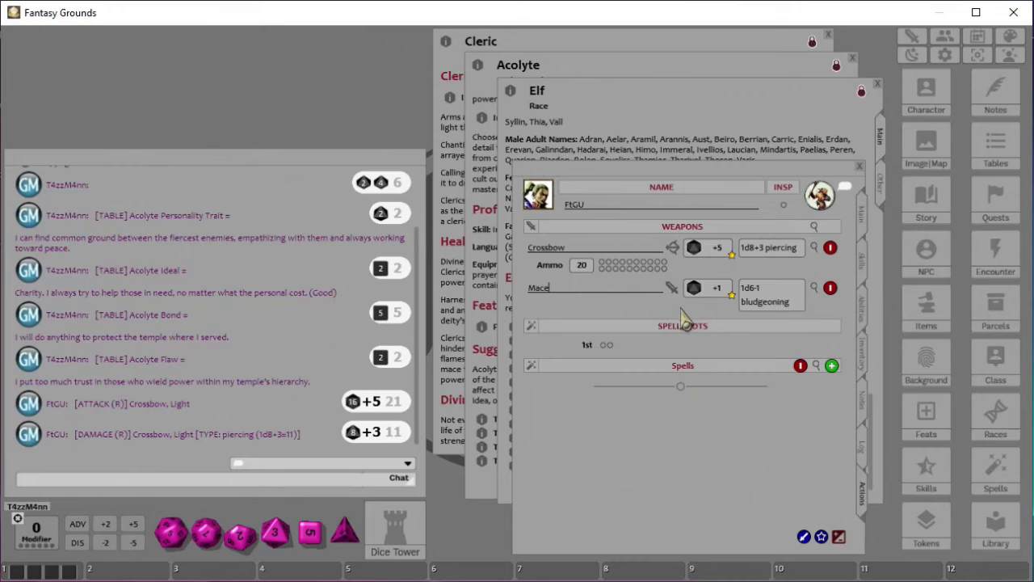
{"action": "left_click", "coordinate": [839, 539]}
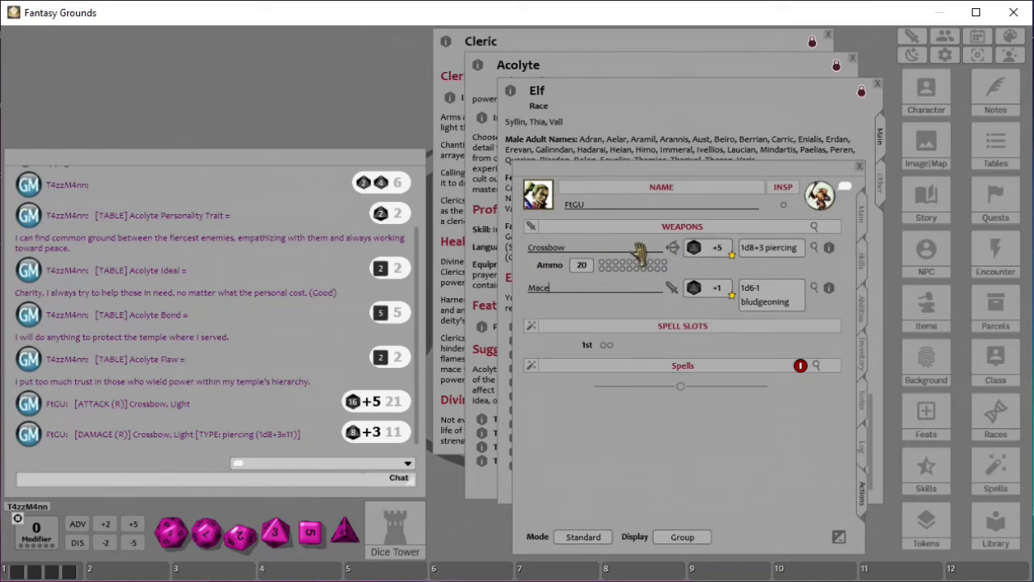
Cycle the crossbow's attack type through thrown and melee back to ranged
{"action": "left_click", "coordinate": [674, 249]}
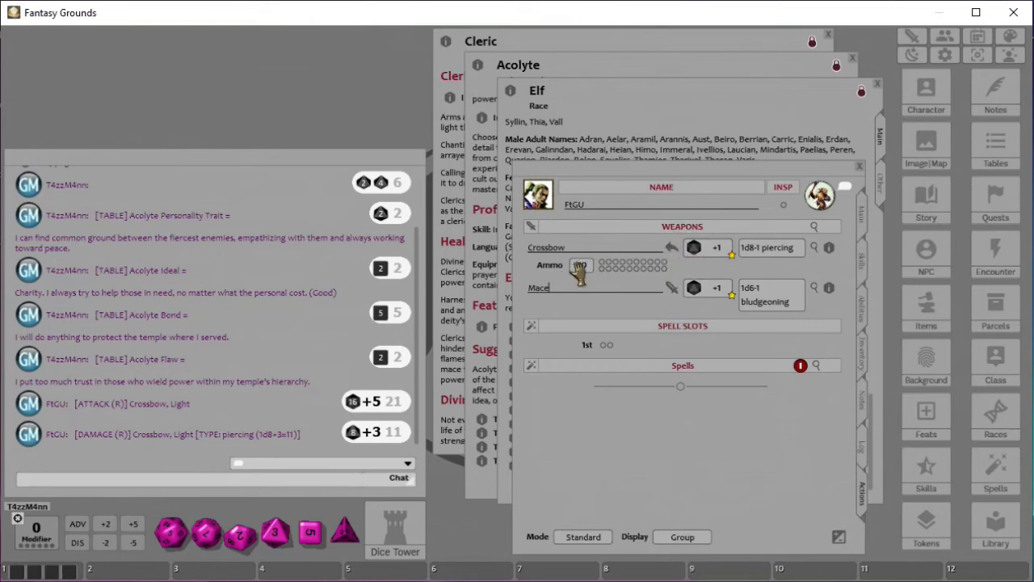
{"action": "left_click", "coordinate": [672, 249]}
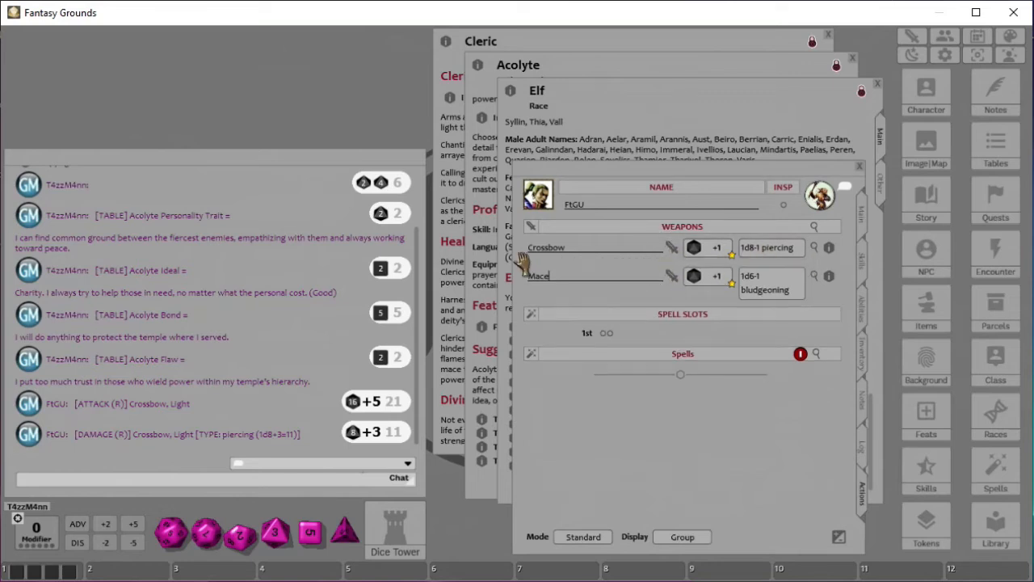
{"action": "left_click", "coordinate": [673, 251]}
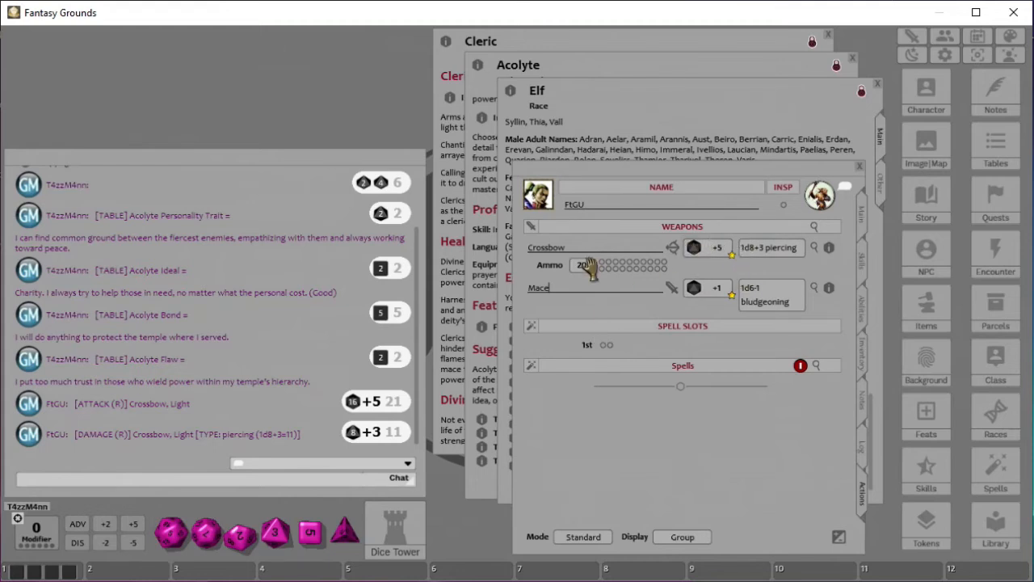
Look through the Cleric class description's Quick Build section and level table
{"action": "left_click", "coordinate": [509, 47]}
{"action": "scroll", "coordinate": [610, 271], "scroll_direction": "down", "scroll_amount": 6}
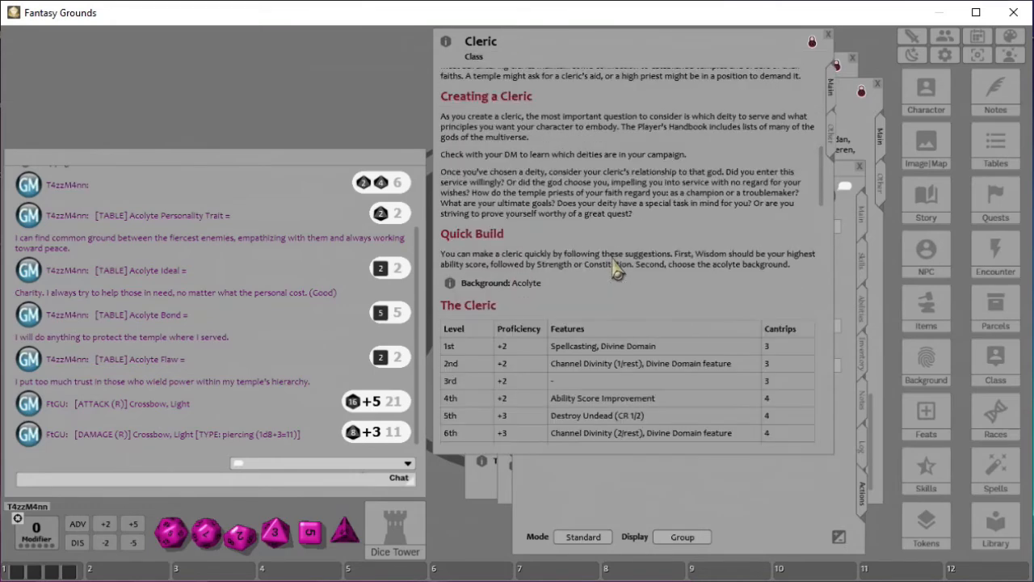
{"action": "scroll", "coordinate": [610, 274], "scroll_direction": "down", "scroll_amount": 3}
{"action": "scroll", "coordinate": [611, 279], "scroll_direction": "up", "scroll_amount": 3}
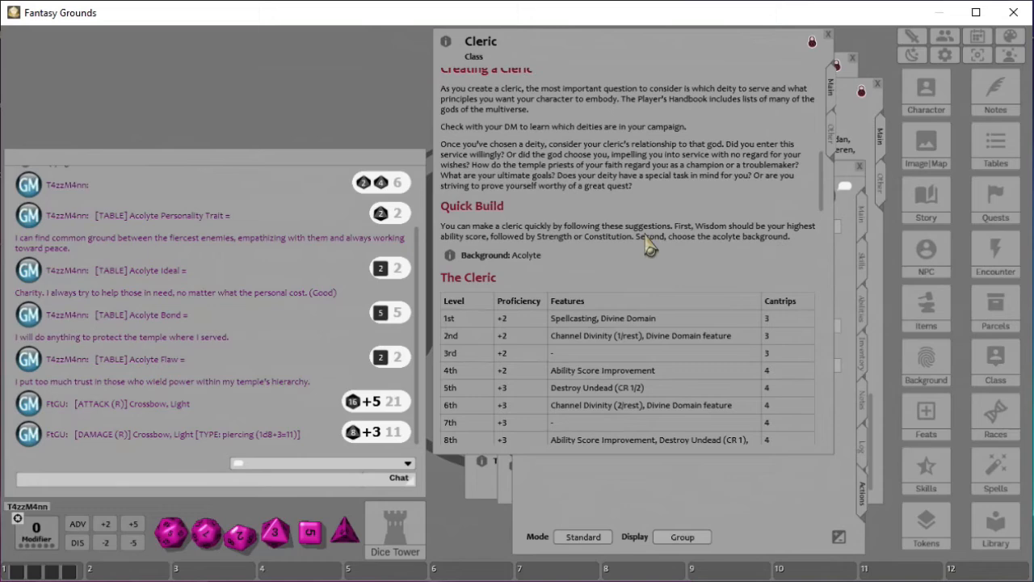
Look through the Elf race description down to the Elf Traits and open the Subrace trait
{"action": "left_click", "coordinate": [850, 117]}
{"action": "scroll", "coordinate": [613, 291], "scroll_direction": "up", "scroll_amount": 2}
{"action": "scroll", "coordinate": [613, 297], "scroll_direction": "up", "scroll_amount": 8}
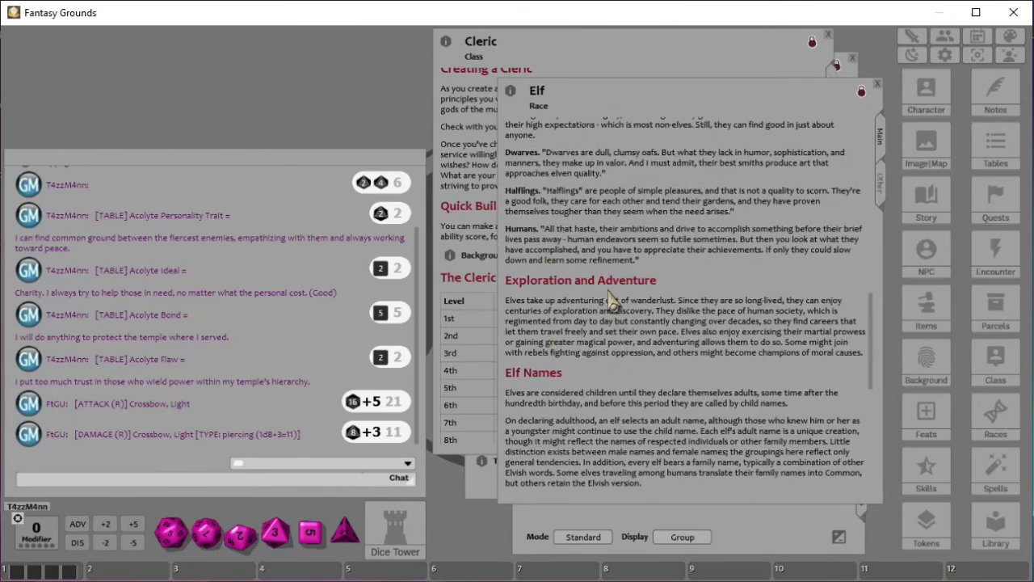
{"action": "scroll", "coordinate": [613, 301], "scroll_direction": "up", "scroll_amount": 10}
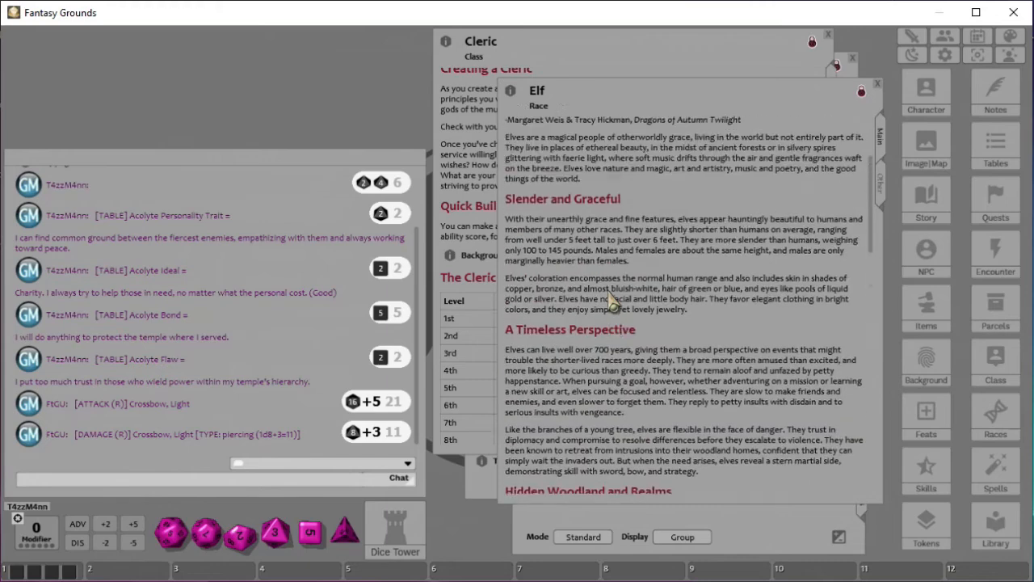
{"action": "scroll", "coordinate": [613, 300], "scroll_direction": "down", "scroll_amount": 10}
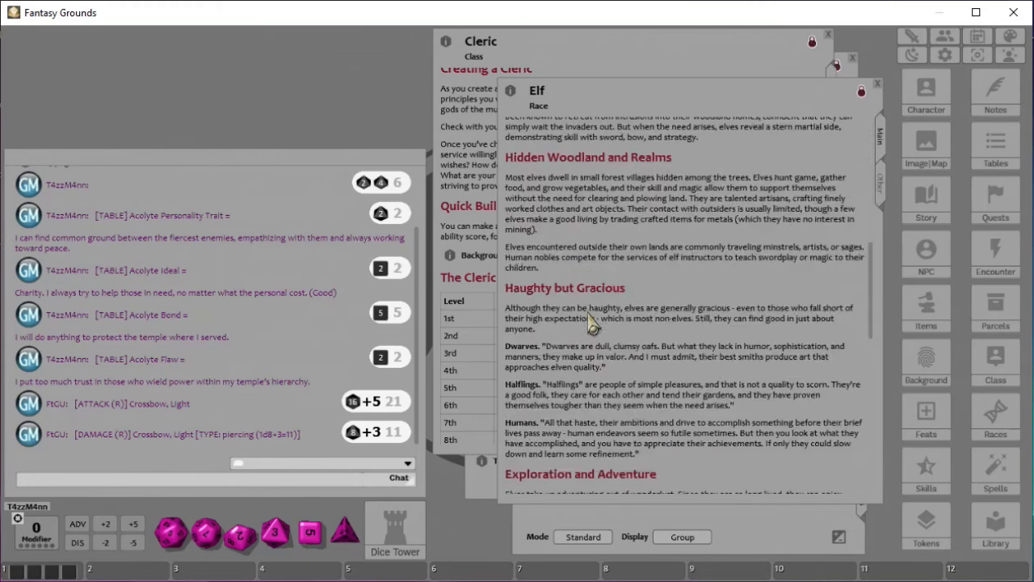
{"action": "scroll", "coordinate": [593, 324], "scroll_direction": "down", "scroll_amount": 2}
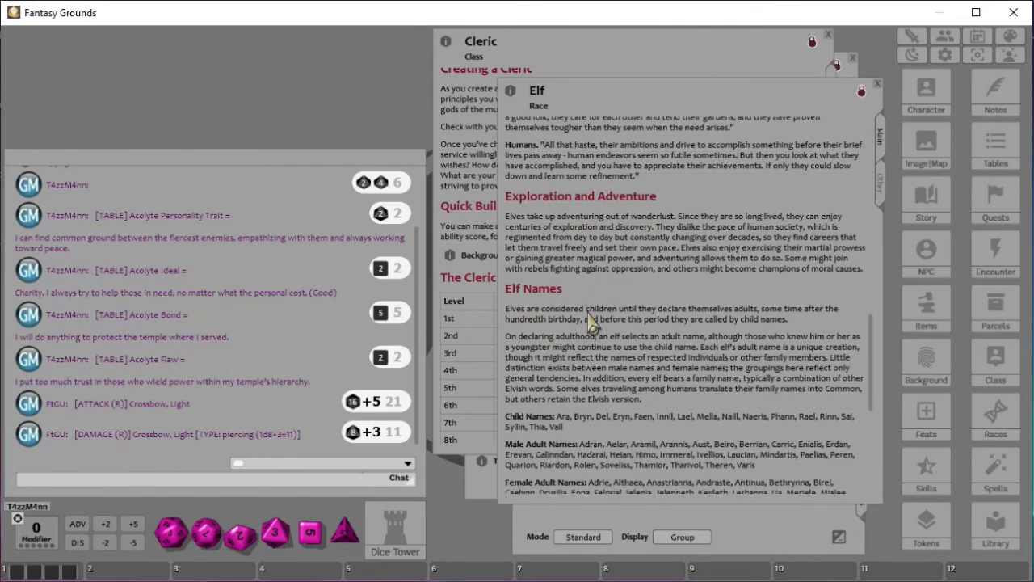
{"action": "scroll", "coordinate": [592, 324], "scroll_direction": "down", "scroll_amount": 2}
{"action": "scroll", "coordinate": [592, 324], "scroll_direction": "down", "scroll_amount": 9}
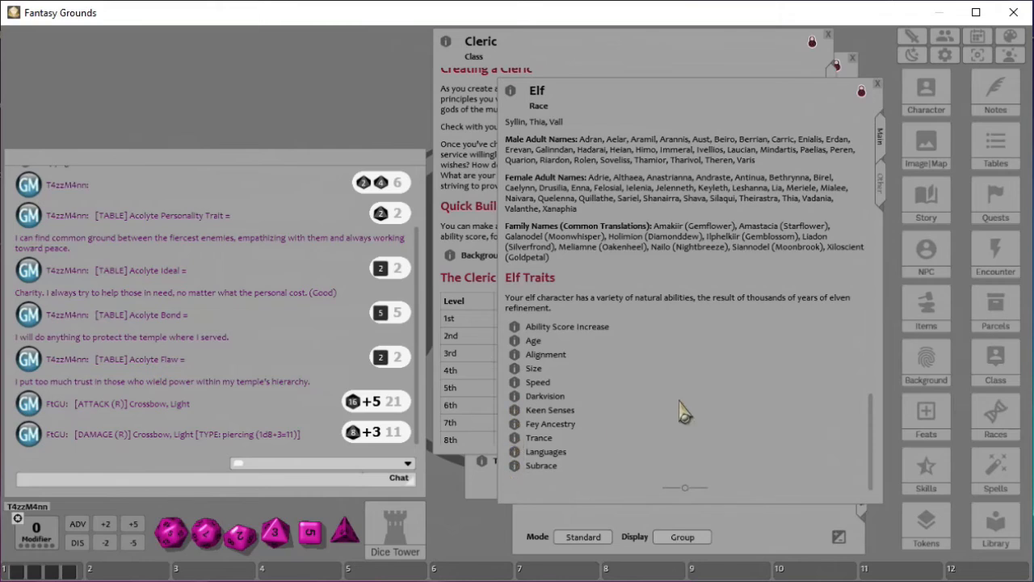
{"action": "left_click", "coordinate": [514, 466]}
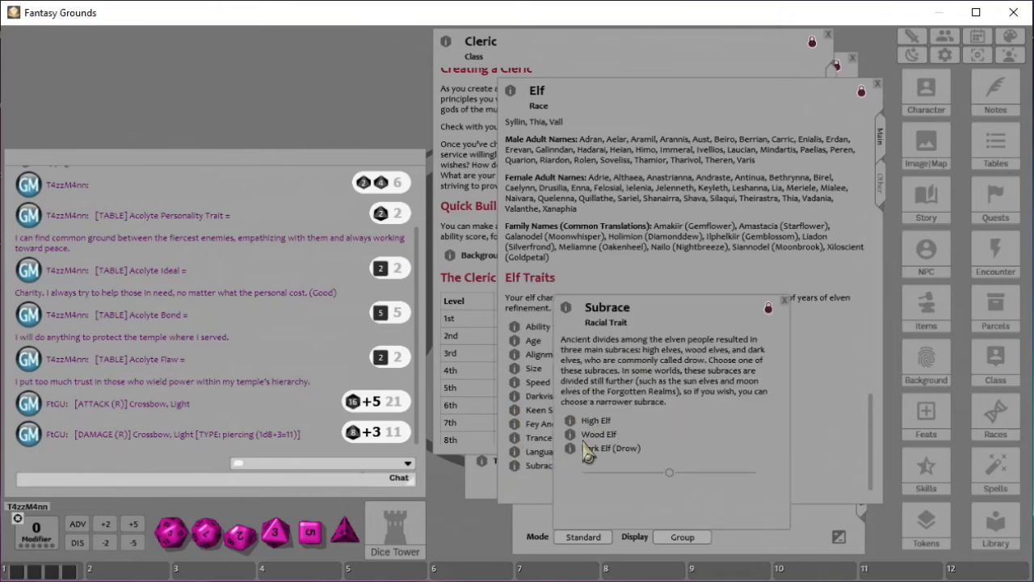
Look through the Wood Elf subrace and its Elf Weapon Training trait, and close the subrace windows
{"action": "left_click", "coordinate": [571, 434]}
{"action": "scroll", "coordinate": [768, 448], "scroll_direction": "down", "scroll_amount": 2}
{"action": "scroll", "coordinate": [768, 448], "scroll_direction": "down", "scroll_amount": 1}
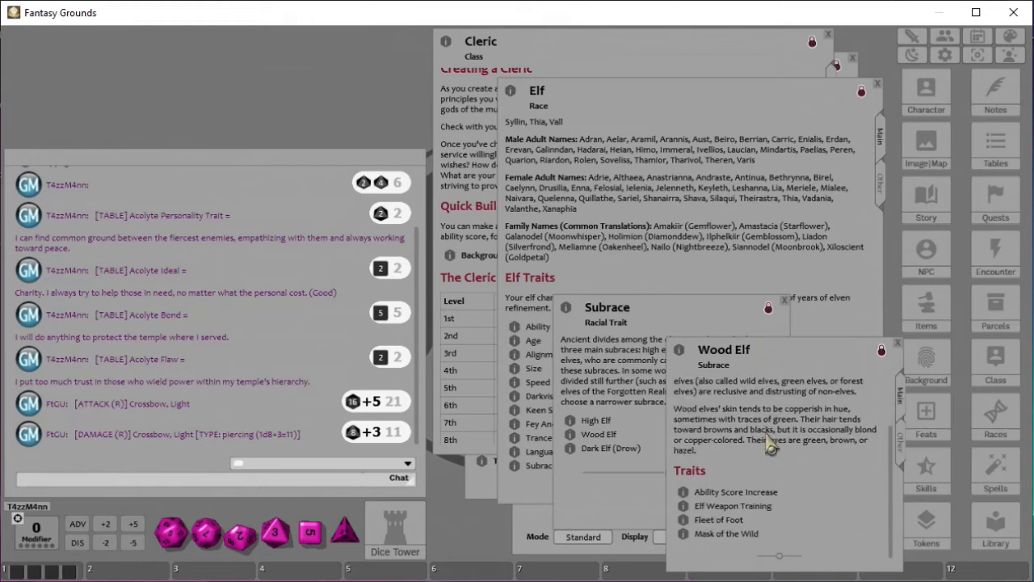
{"action": "left_click", "coordinate": [682, 506]}
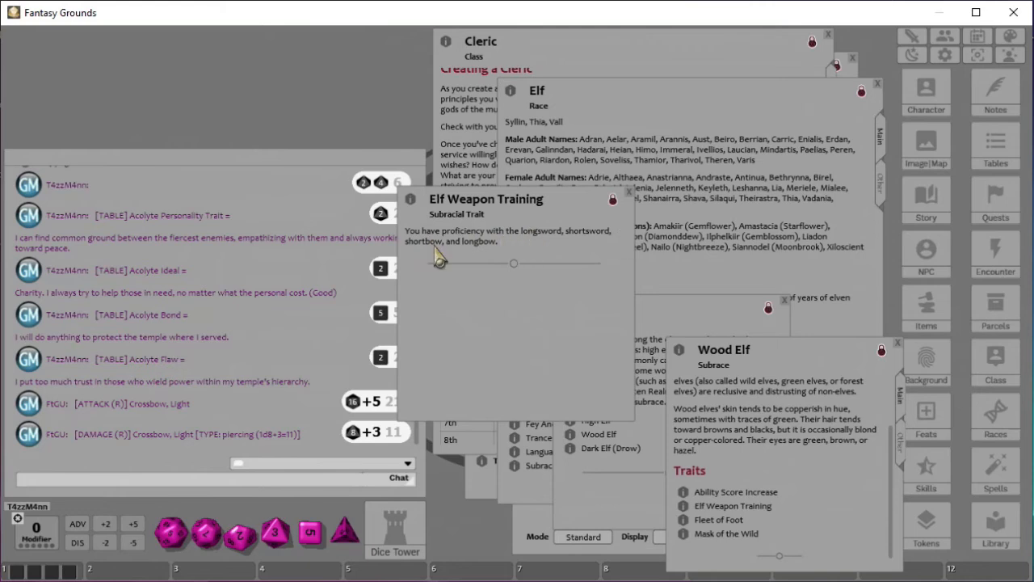
{"action": "left_click", "coordinate": [630, 192]}
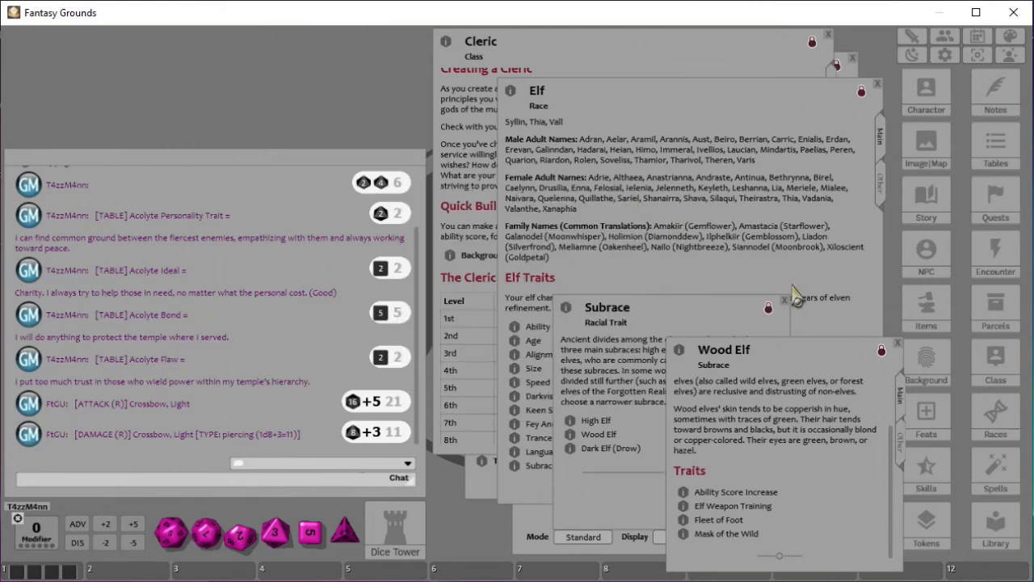
{"action": "left_click", "coordinate": [897, 343]}
{"action": "left_click", "coordinate": [784, 300]}
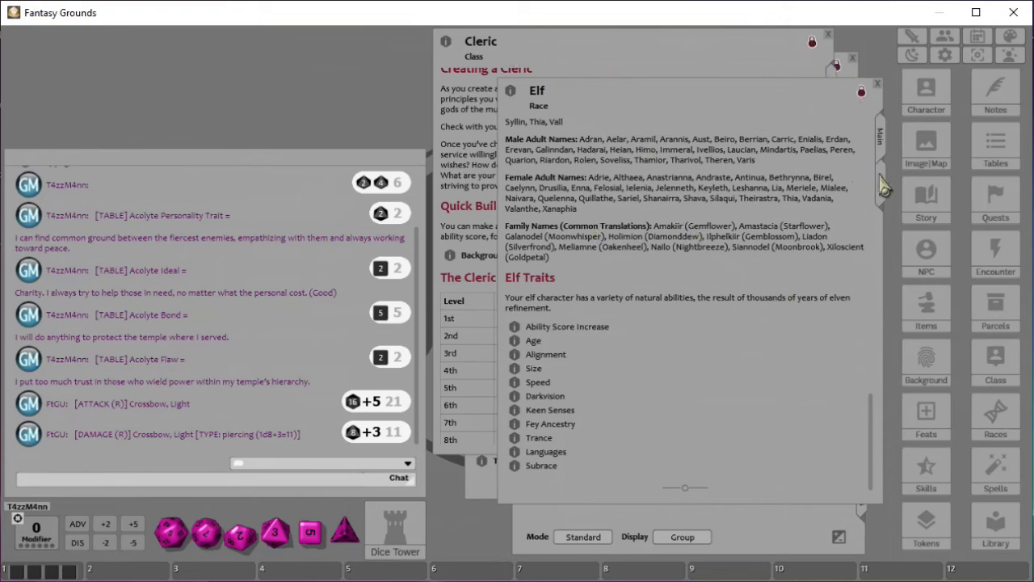
Review the character's traits and proficiencies, check the main ability and proficiency values, and return to the weapons list
{"action": "left_click", "coordinate": [769, 534]}
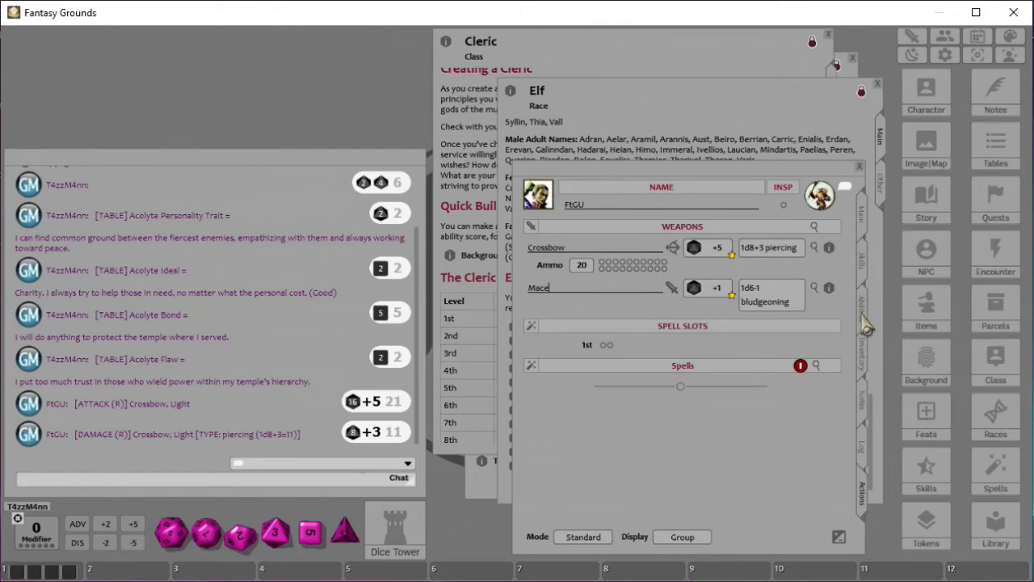
{"action": "left_click", "coordinate": [863, 317]}
{"action": "scroll", "coordinate": [641, 404], "scroll_direction": "down", "scroll_amount": 2}
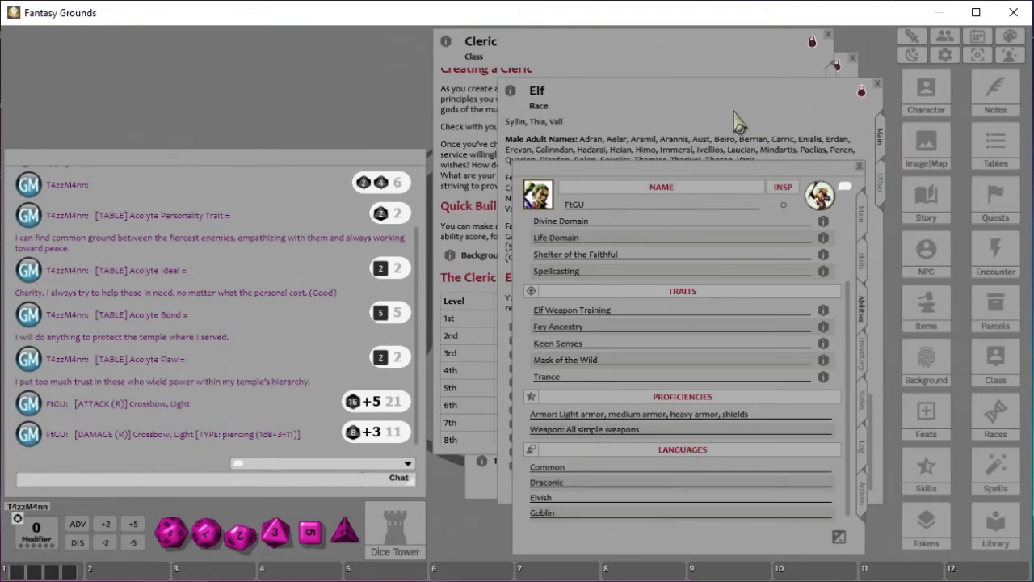
{"action": "left_click", "coordinate": [861, 500]}
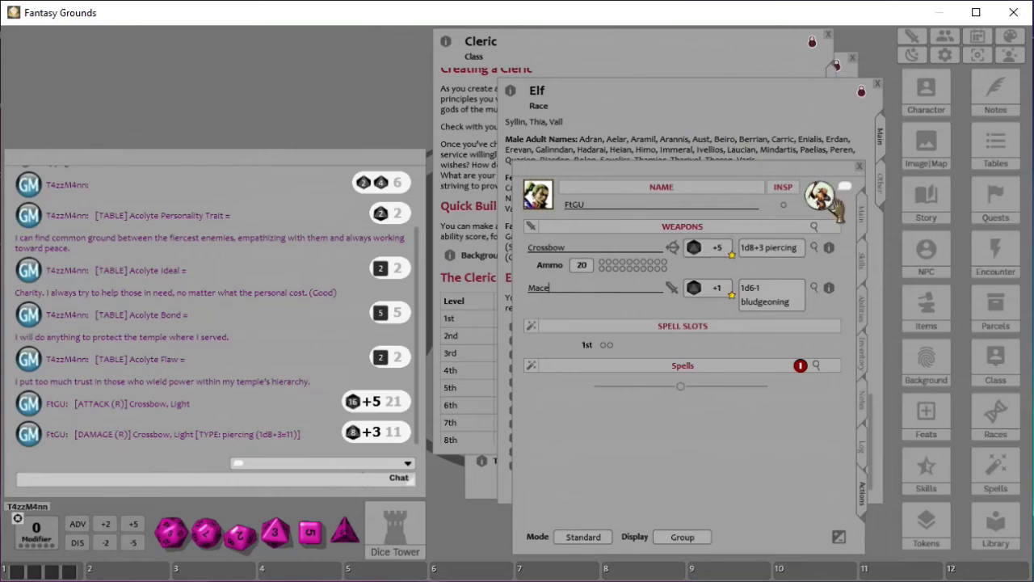
{"action": "left_click", "coordinate": [862, 224]}
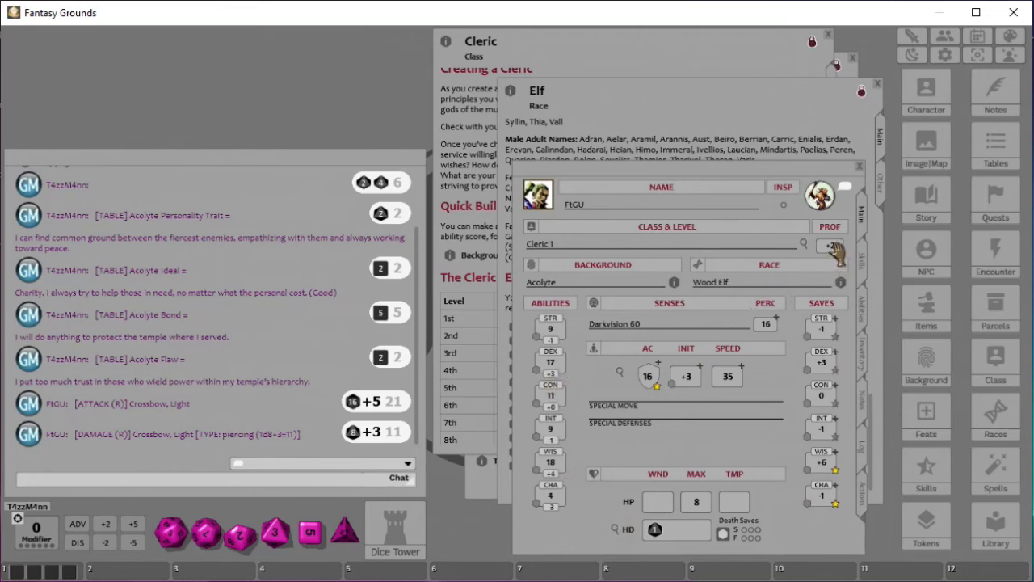
{"action": "left_click", "coordinate": [863, 507]}
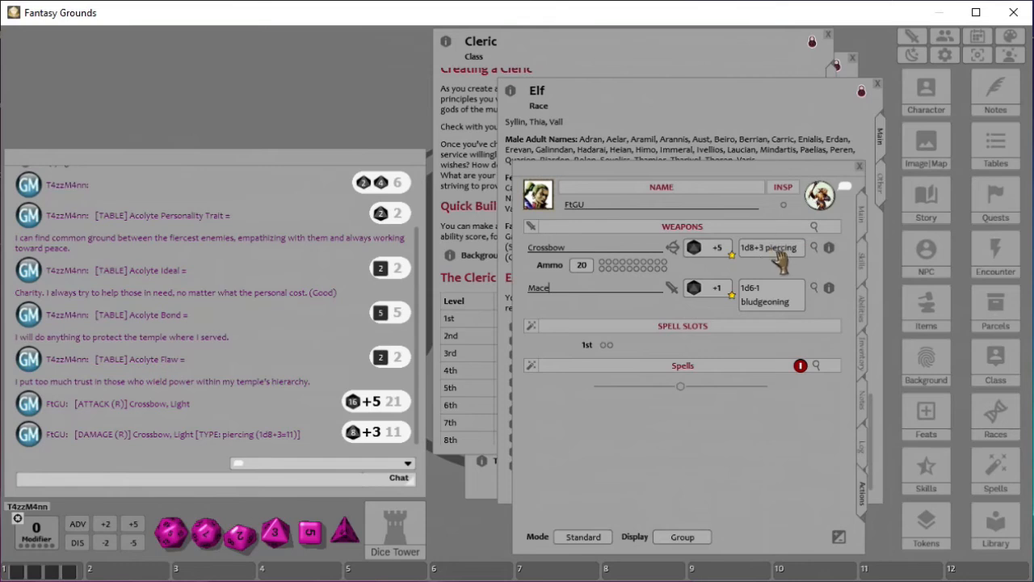
Search the NPCs for "skele" and examine the Player's Handbook Skeleton's vulnerabilities, immunities and actions
{"action": "left_click", "coordinate": [931, 267]}
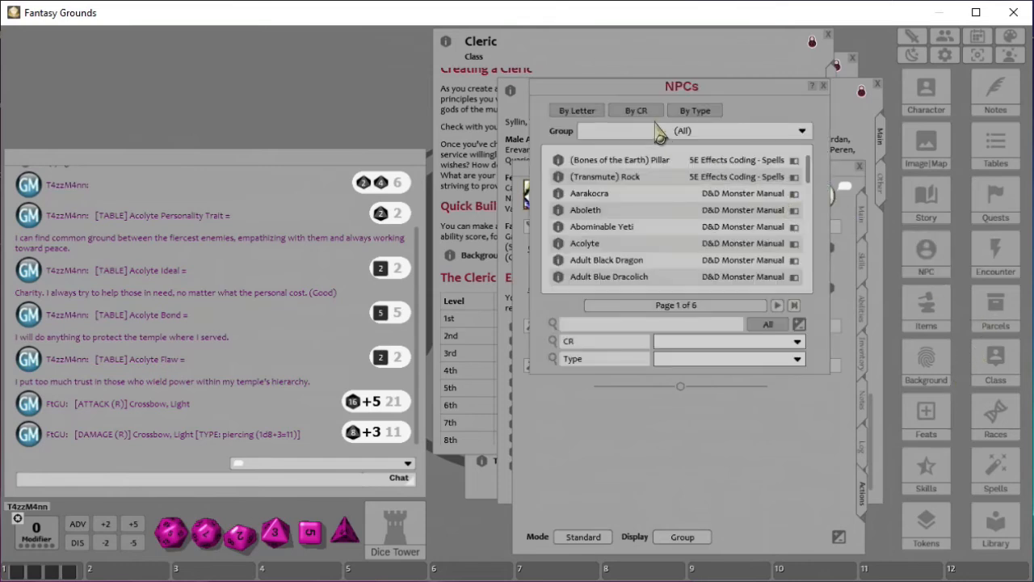
{"action": "left_click", "coordinate": [622, 325]}
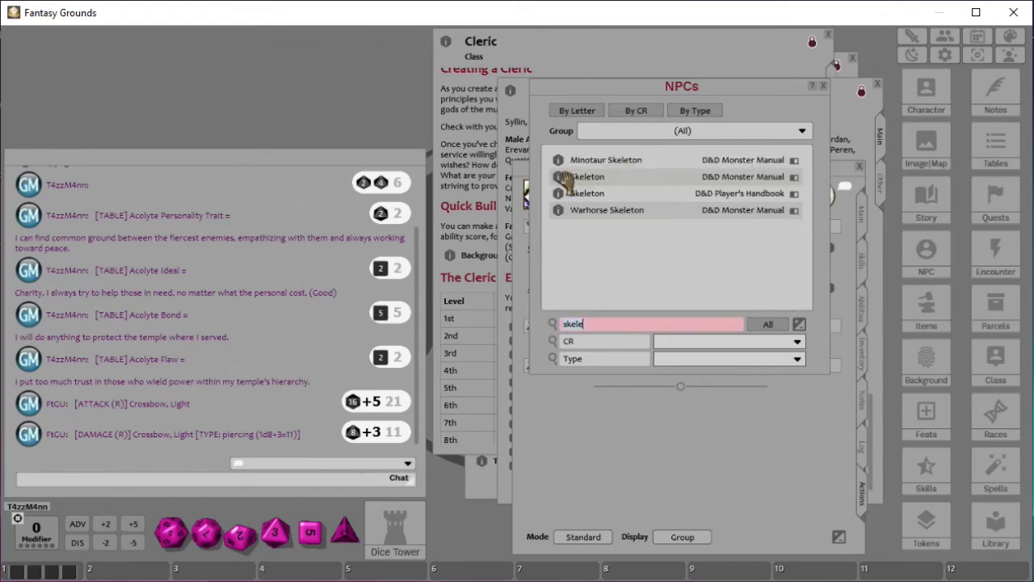
{"action": "left_click", "coordinate": [559, 195]}
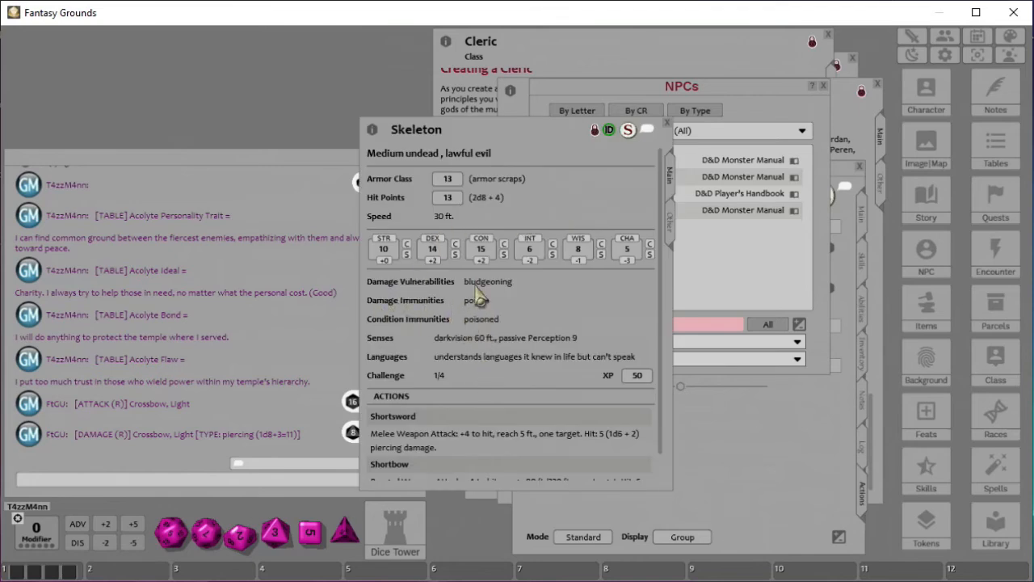
{"action": "scroll", "coordinate": [493, 319], "scroll_direction": "down", "scroll_amount": 1}
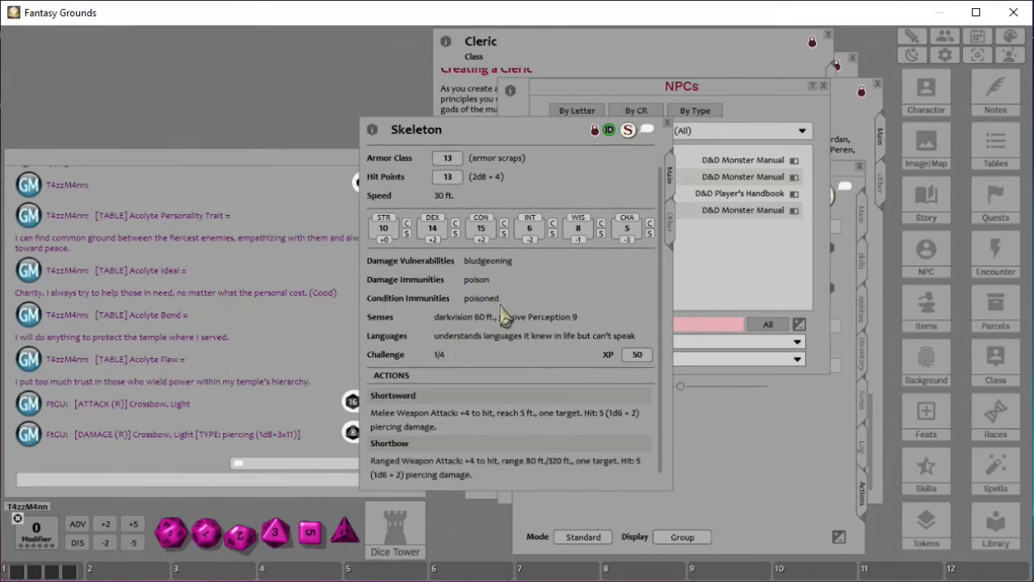
{"action": "scroll", "coordinate": [505, 315], "scroll_direction": "down", "scroll_amount": 1}
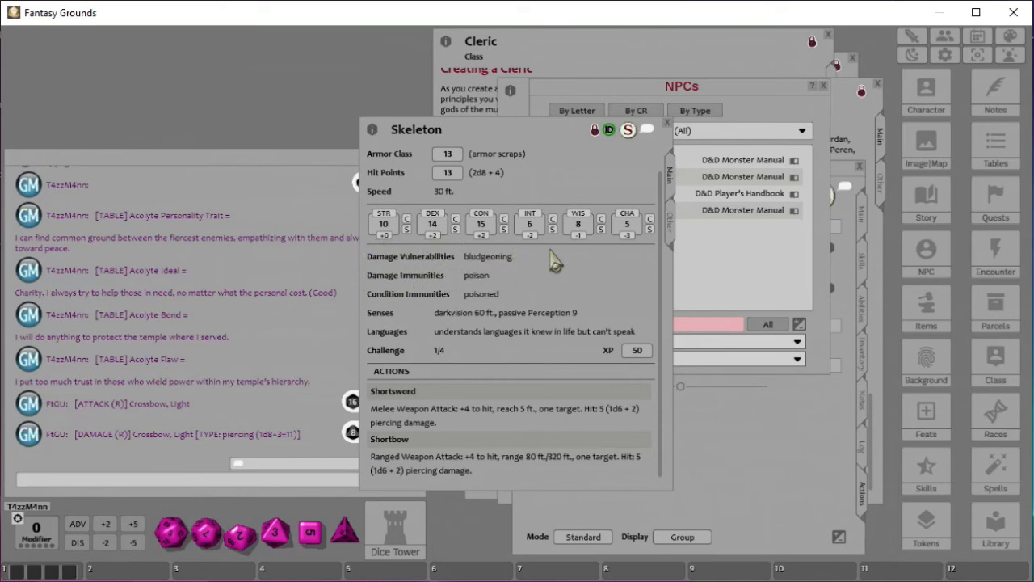
{"action": "left_click", "coordinate": [668, 124]}
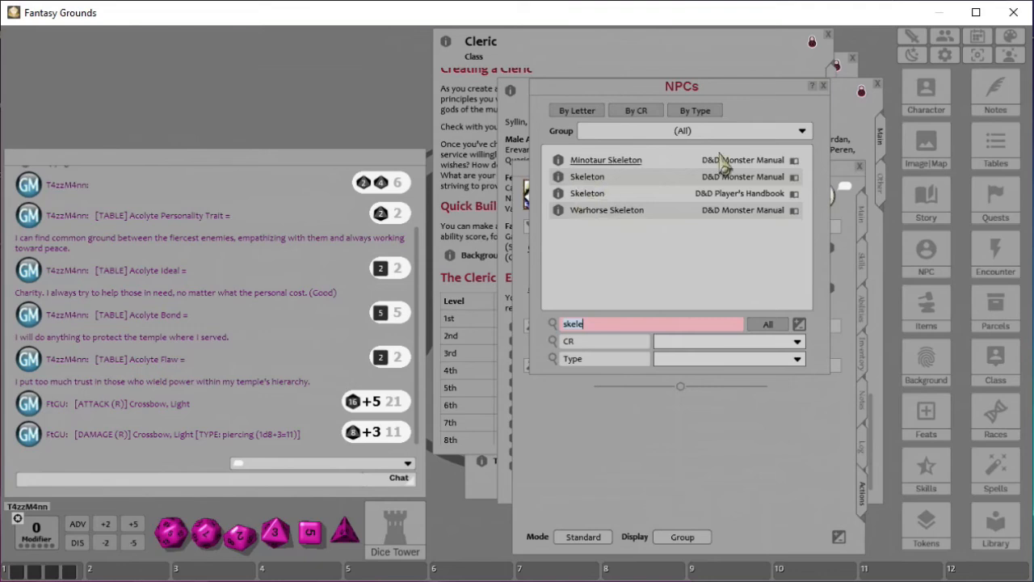
{"action": "left_click", "coordinate": [823, 85]}
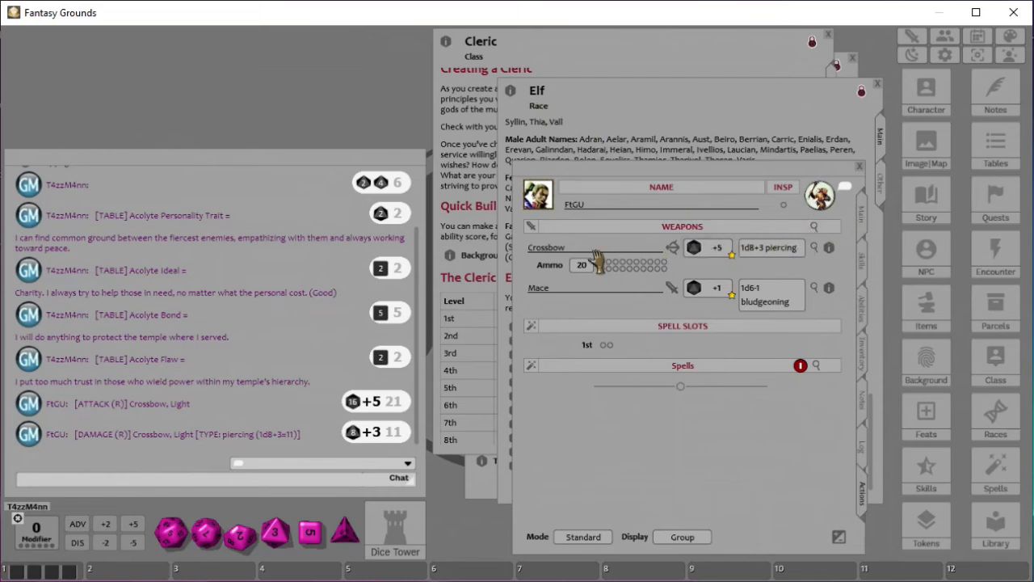
Open the crossbow's weapon details, add a d20 to its damage dice and roll the combined dice
{"action": "left_click", "coordinate": [816, 249]}
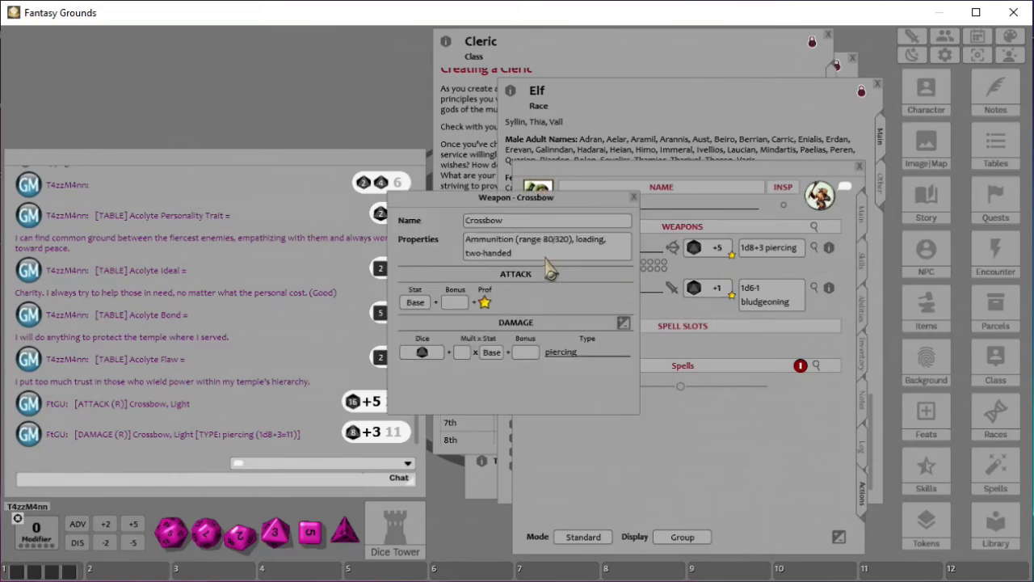
{"action": "left_click_drag", "start_coordinate": [479, 194], "coordinate": [186, 95]}
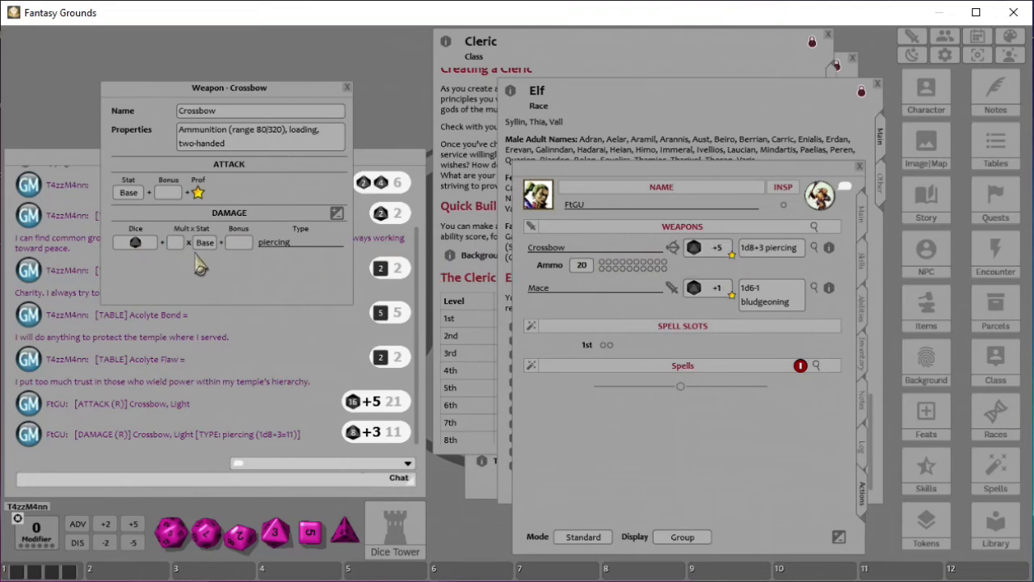
{"action": "left_click", "coordinate": [240, 244]}
{"action": "left_click_drag", "start_coordinate": [171, 533], "coordinate": [135, 242]}
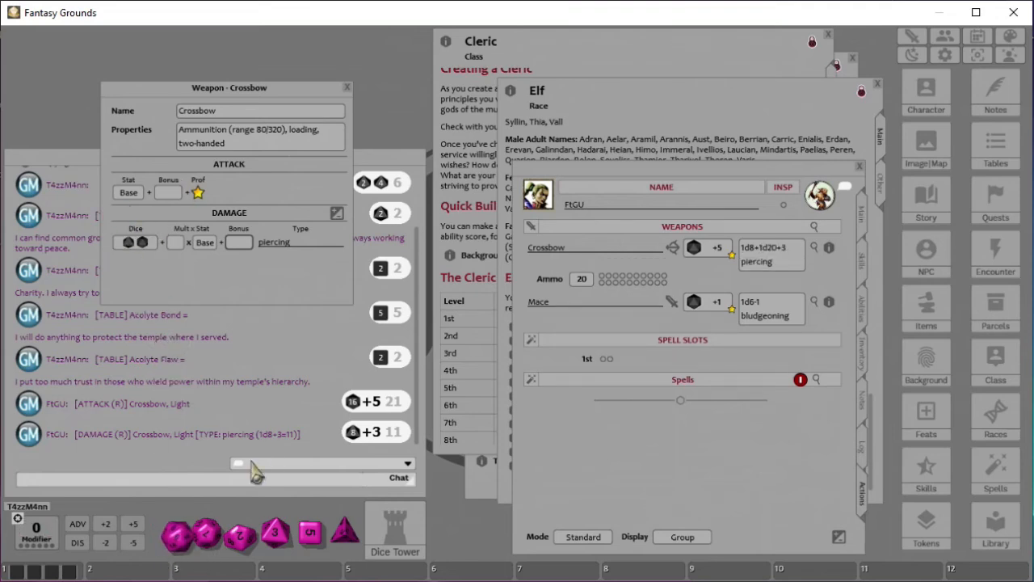
{"action": "double_click", "coordinate": [141, 245]}
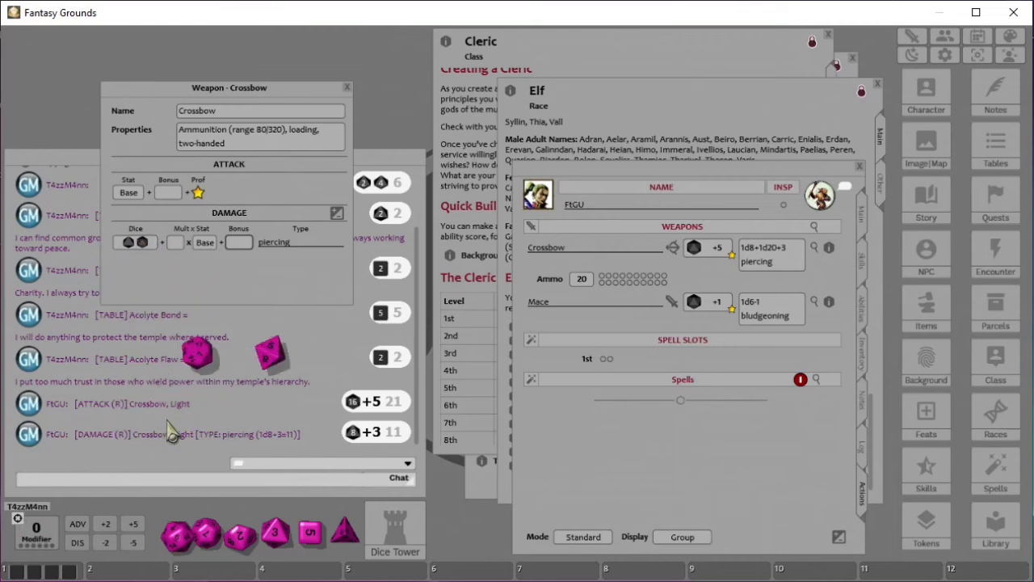
Clear the crossbow's damage dice and add a single d20
{"action": "right_click", "coordinate": [139, 238]}
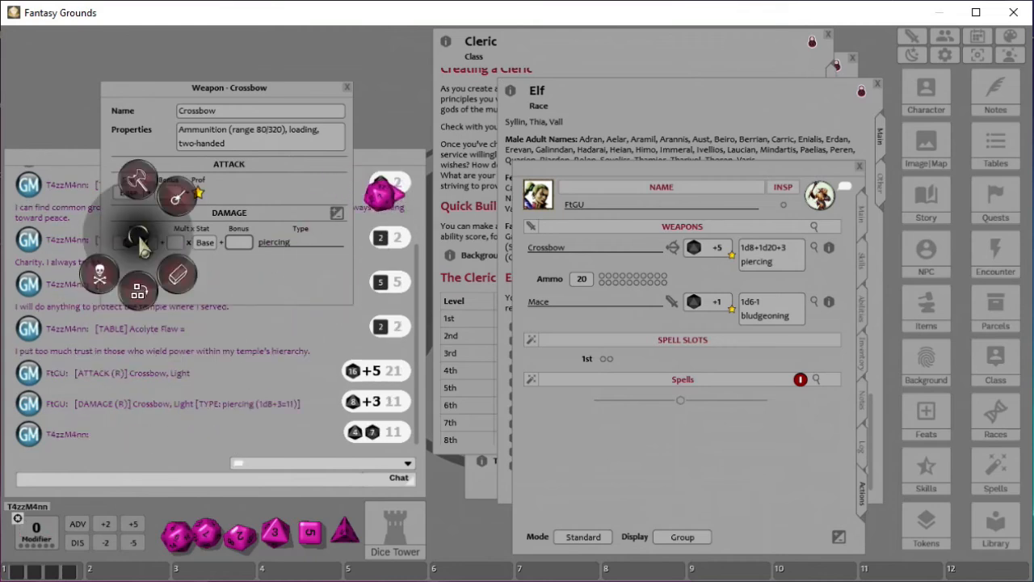
{"action": "left_click", "coordinate": [179, 275]}
{"action": "left_click_drag", "start_coordinate": [178, 535], "coordinate": [134, 242]}
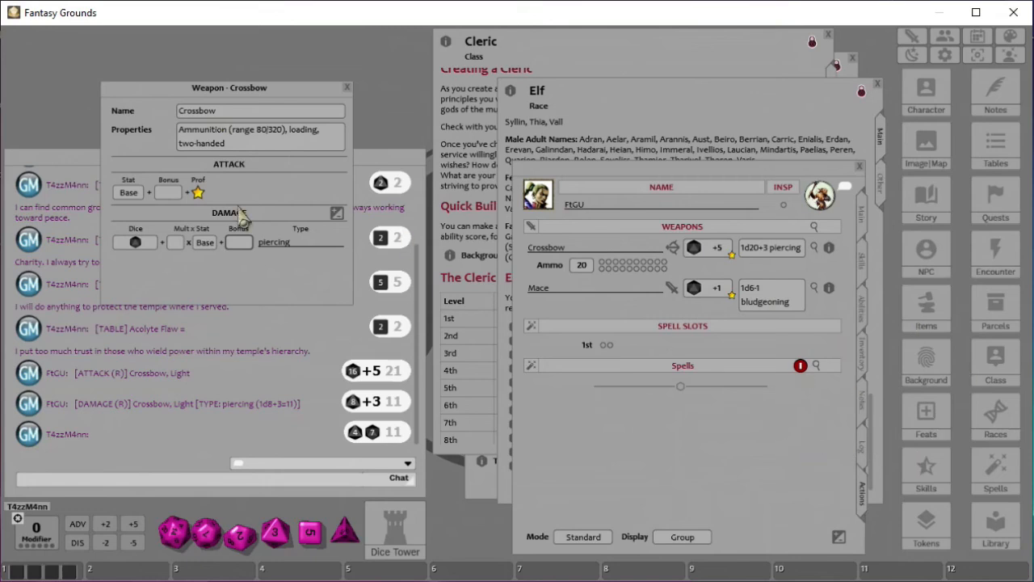
Cycle the crossbow's damage stat through the other options and back to Base
{"action": "left_click", "coordinate": [205, 244]}
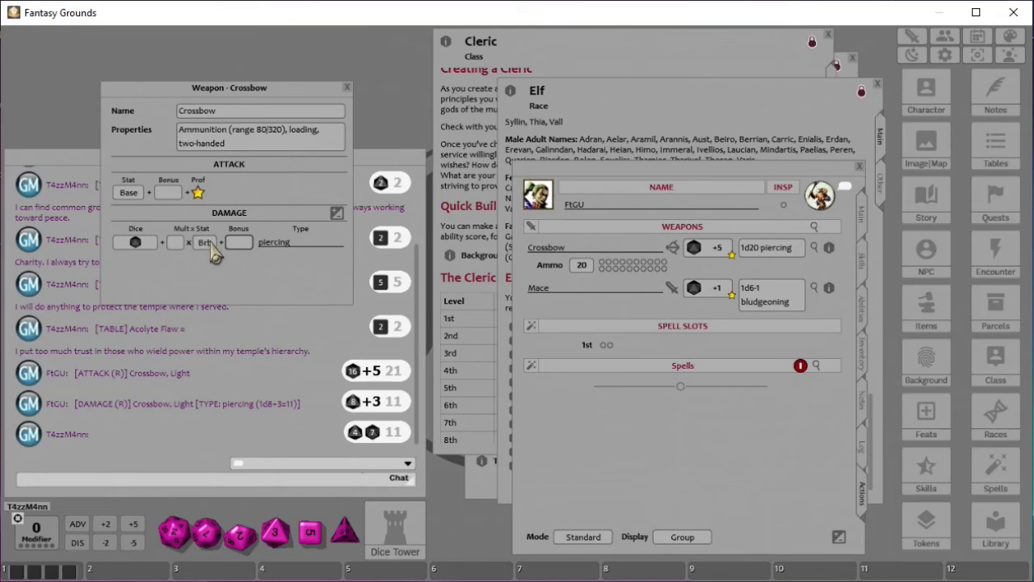
{"action": "left_click", "coordinate": [207, 246]}
{"action": "right_click", "coordinate": [207, 246]}
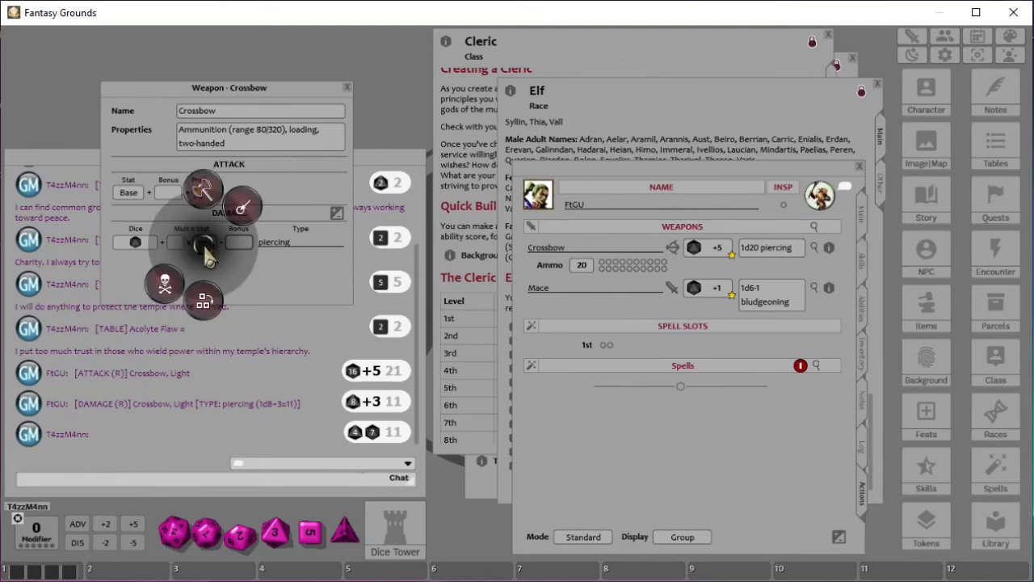
{"action": "left_click", "coordinate": [206, 246]}
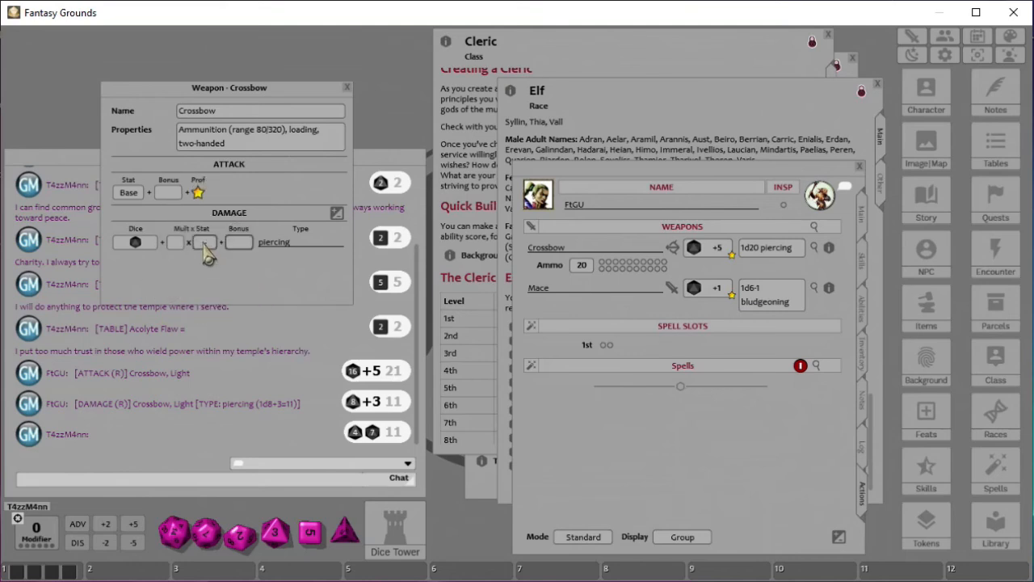
{"action": "left_click", "coordinate": [207, 246]}
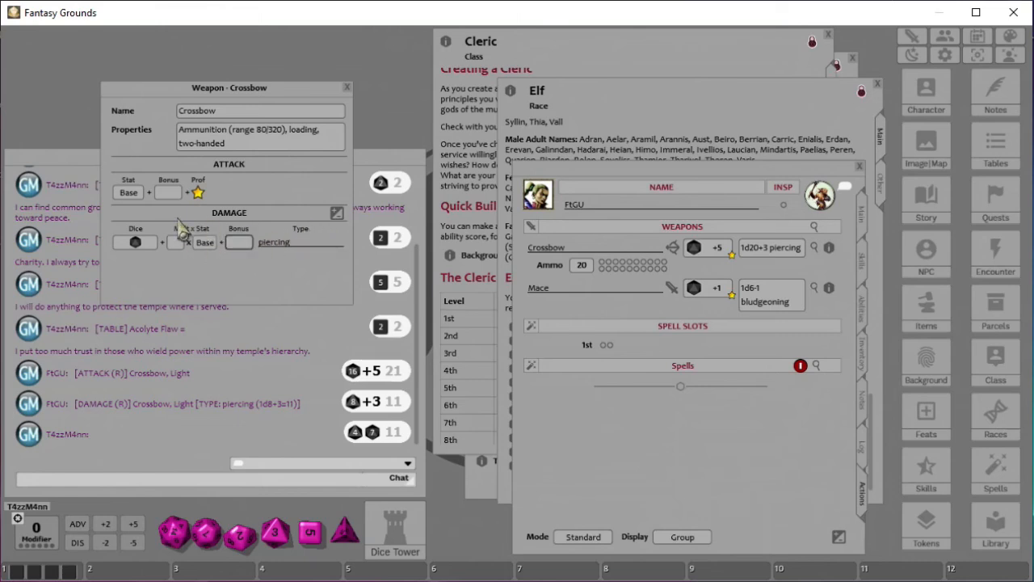
Briefly view the editing controls of the crossbow's damage list and close the weapon details
{"action": "left_click", "coordinate": [336, 214]}
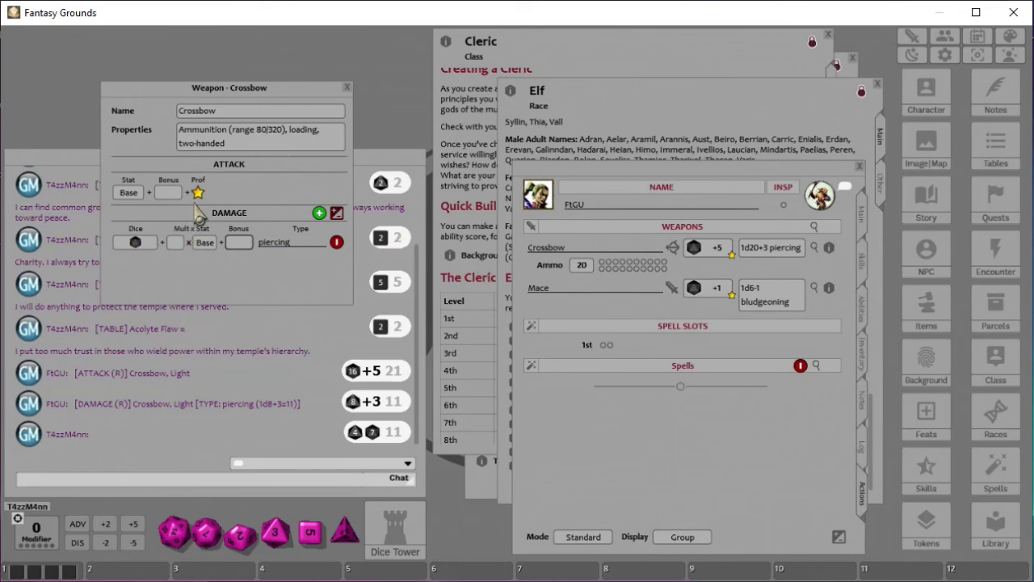
{"action": "left_click", "coordinate": [336, 215]}
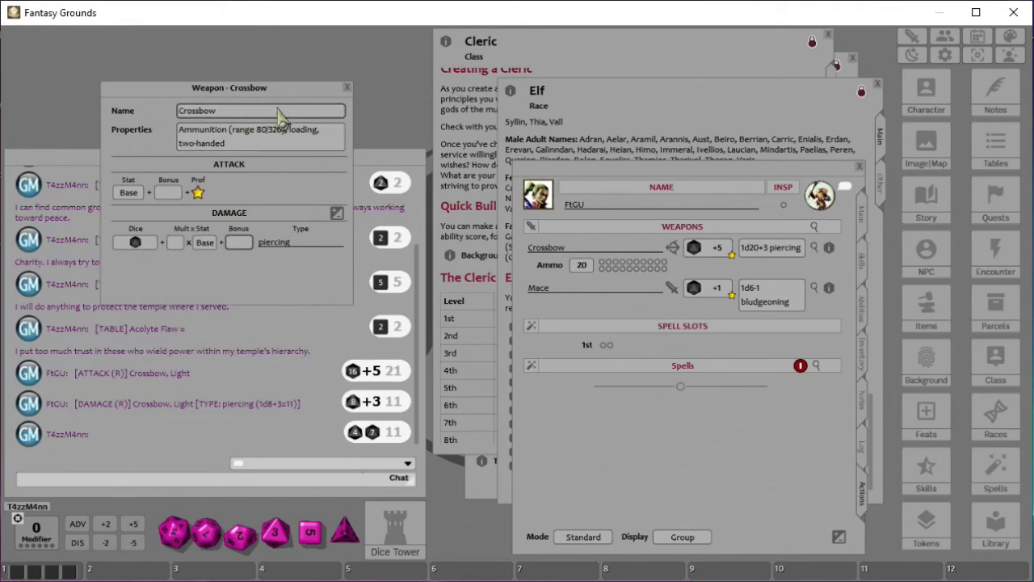
{"action": "left_click", "coordinate": [347, 88]}
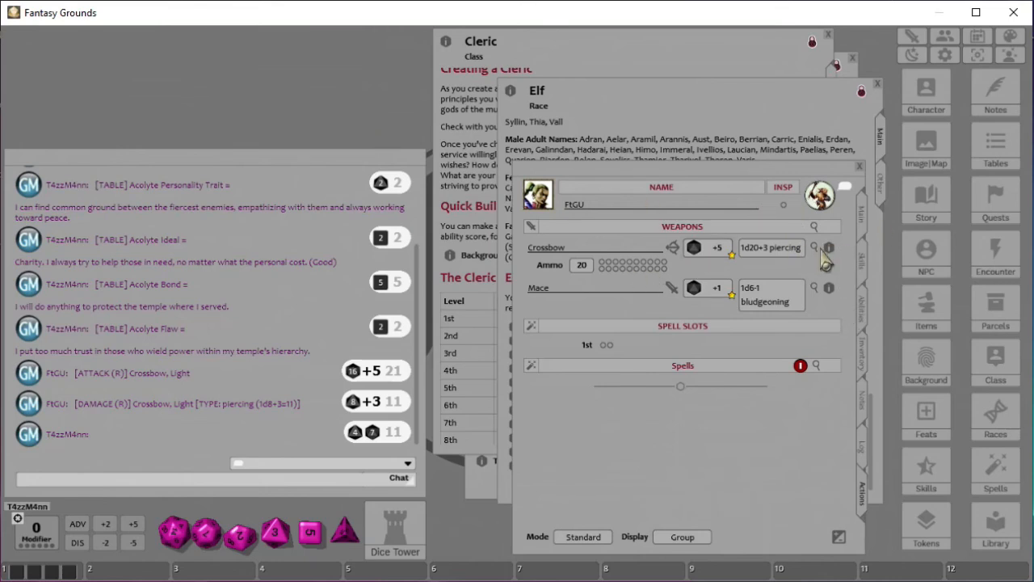
Check the Crossbow, Light item record and the character's main stats, ending back at the weapons list
{"action": "left_click", "coordinate": [829, 248]}
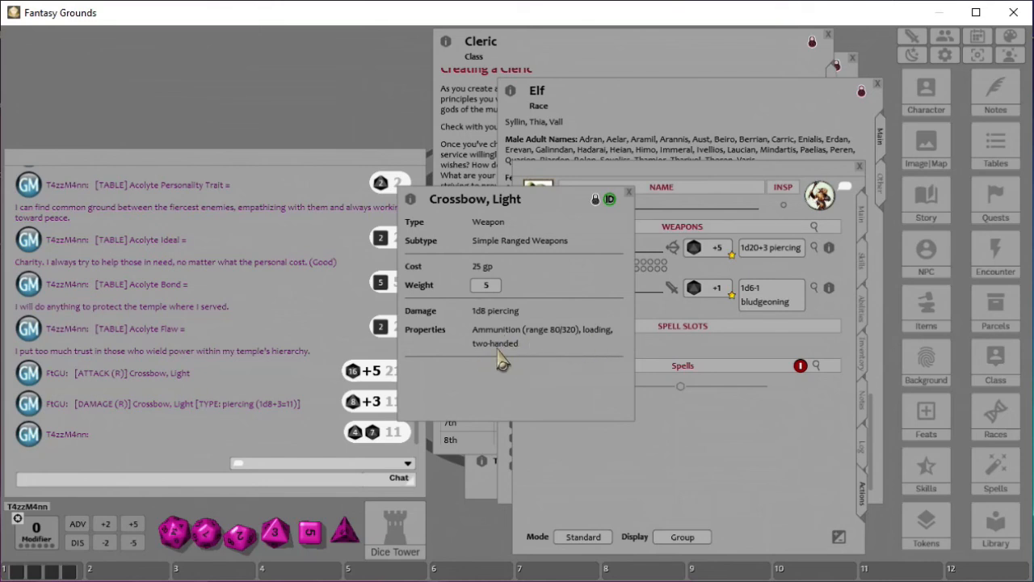
{"action": "left_click", "coordinate": [628, 193]}
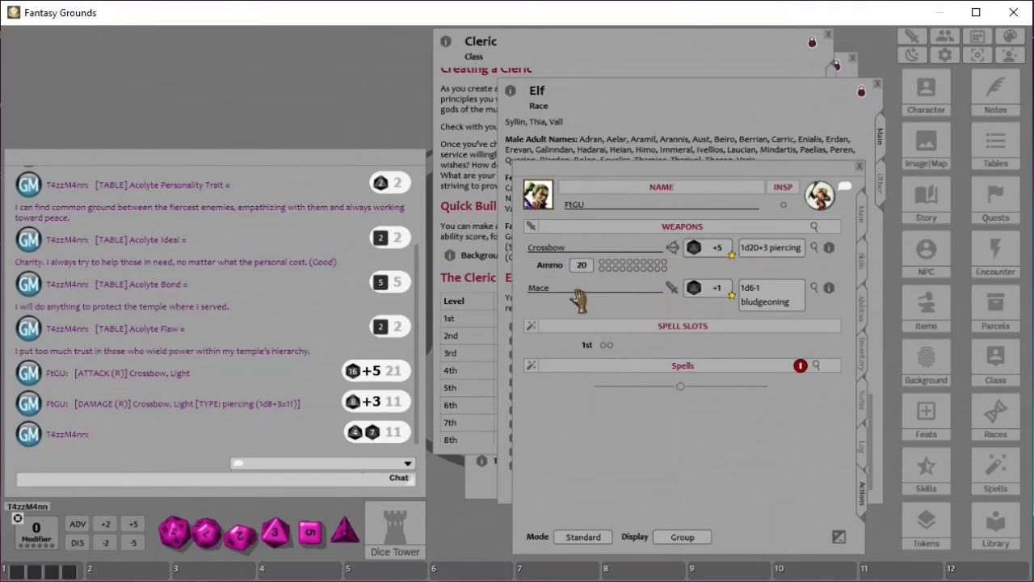
{"action": "left_click", "coordinate": [862, 216]}
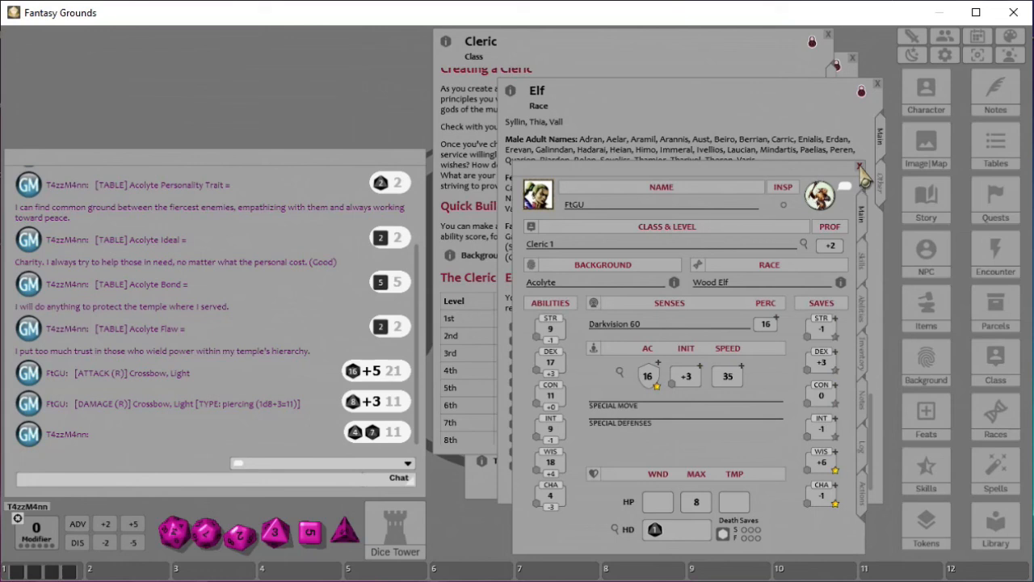
{"action": "left_click", "coordinate": [863, 493]}
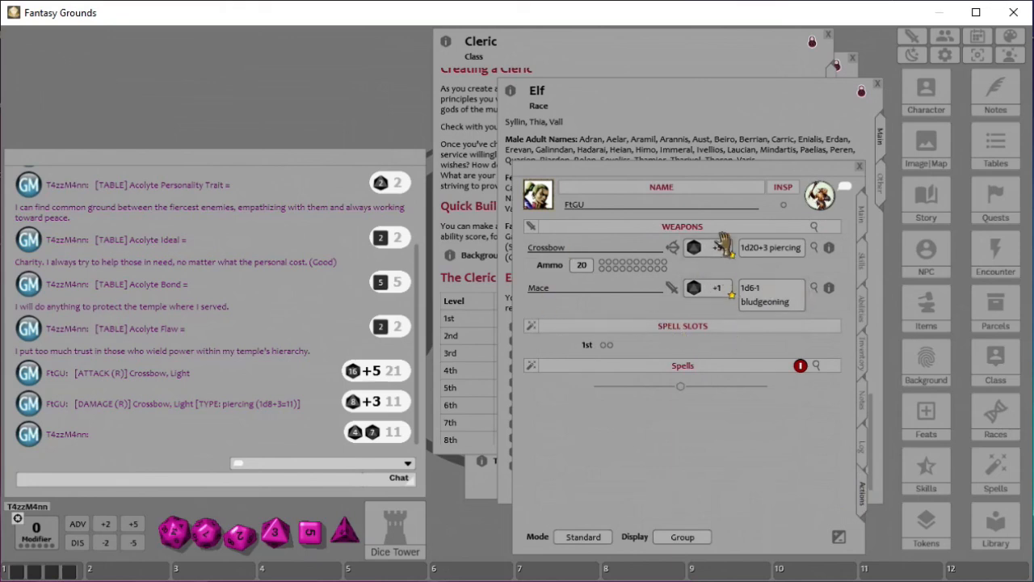
Compare the properties in the mace's and the crossbow's weapon details, closing each one
{"action": "left_click", "coordinate": [829, 288]}
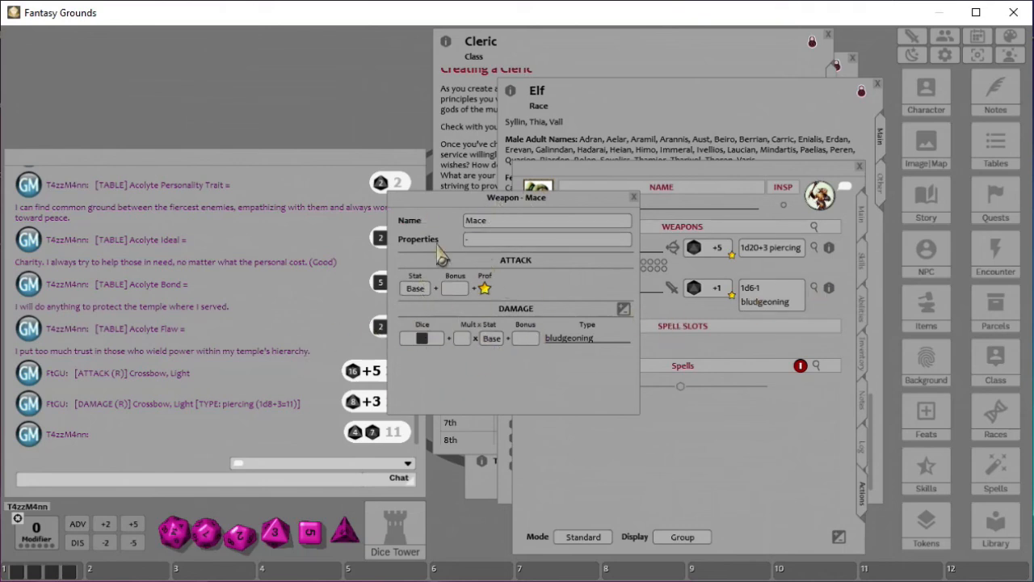
{"action": "left_click", "coordinate": [471, 242]}
{"action": "left_click", "coordinate": [633, 197]}
{"action": "left_click", "coordinate": [814, 249]}
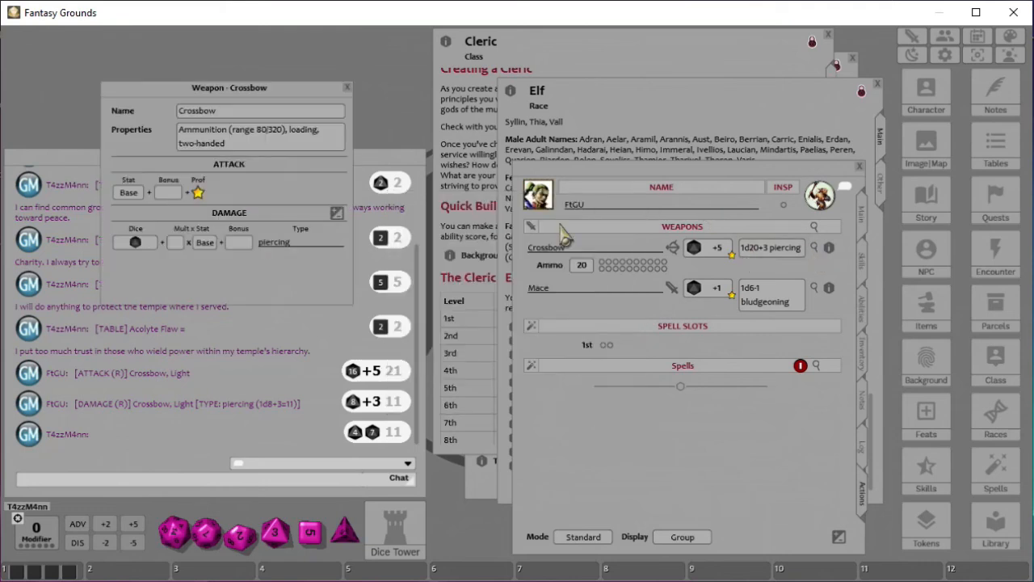
{"action": "left_click", "coordinate": [263, 143]}
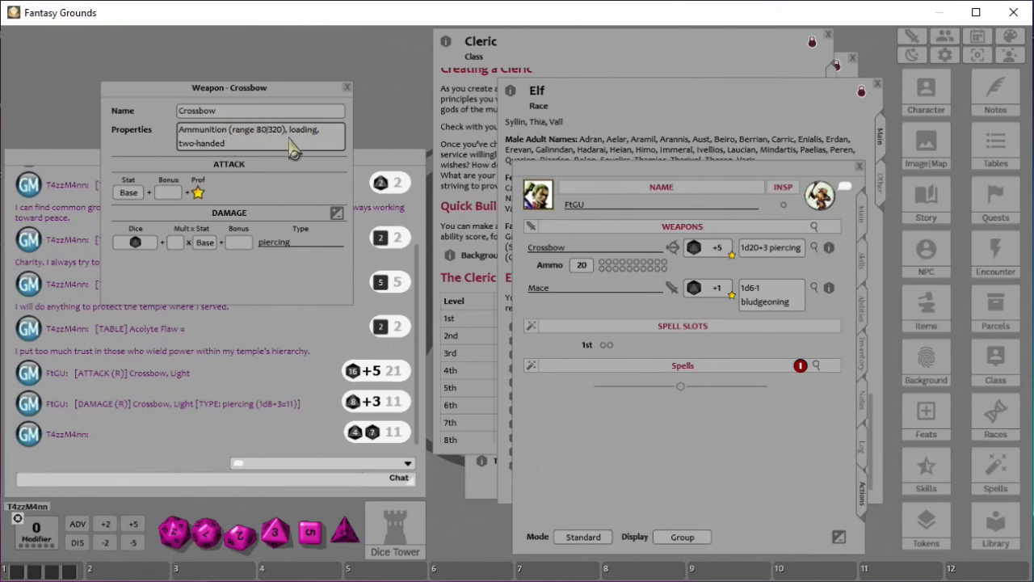
{"action": "left_click", "coordinate": [186, 154]}
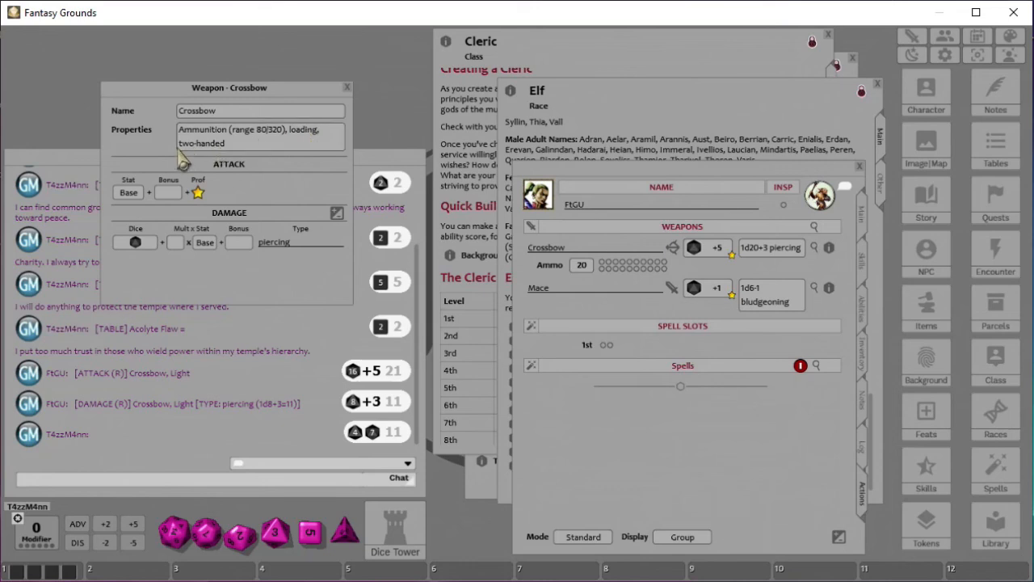
{"action": "left_click", "coordinate": [347, 87]}
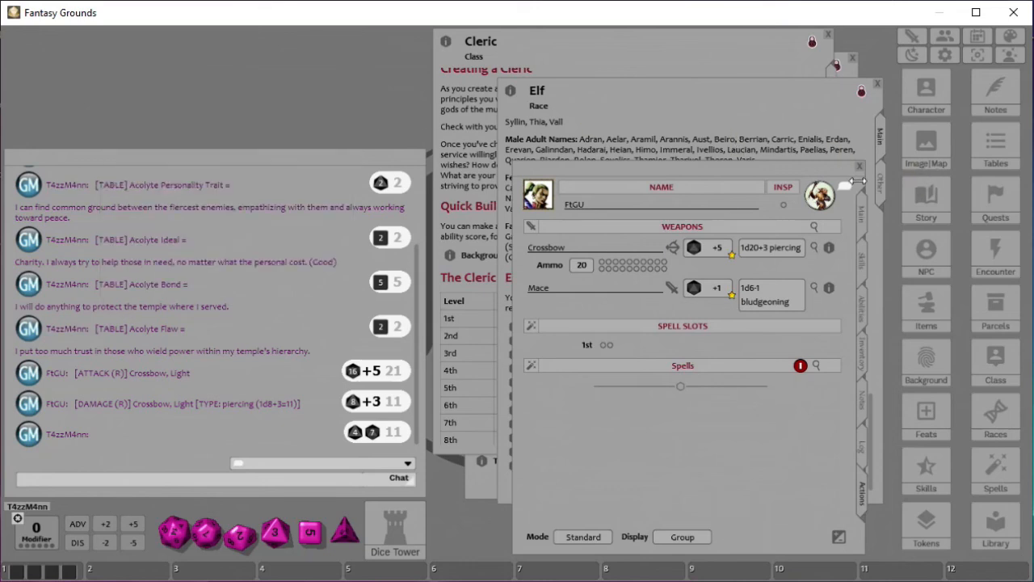